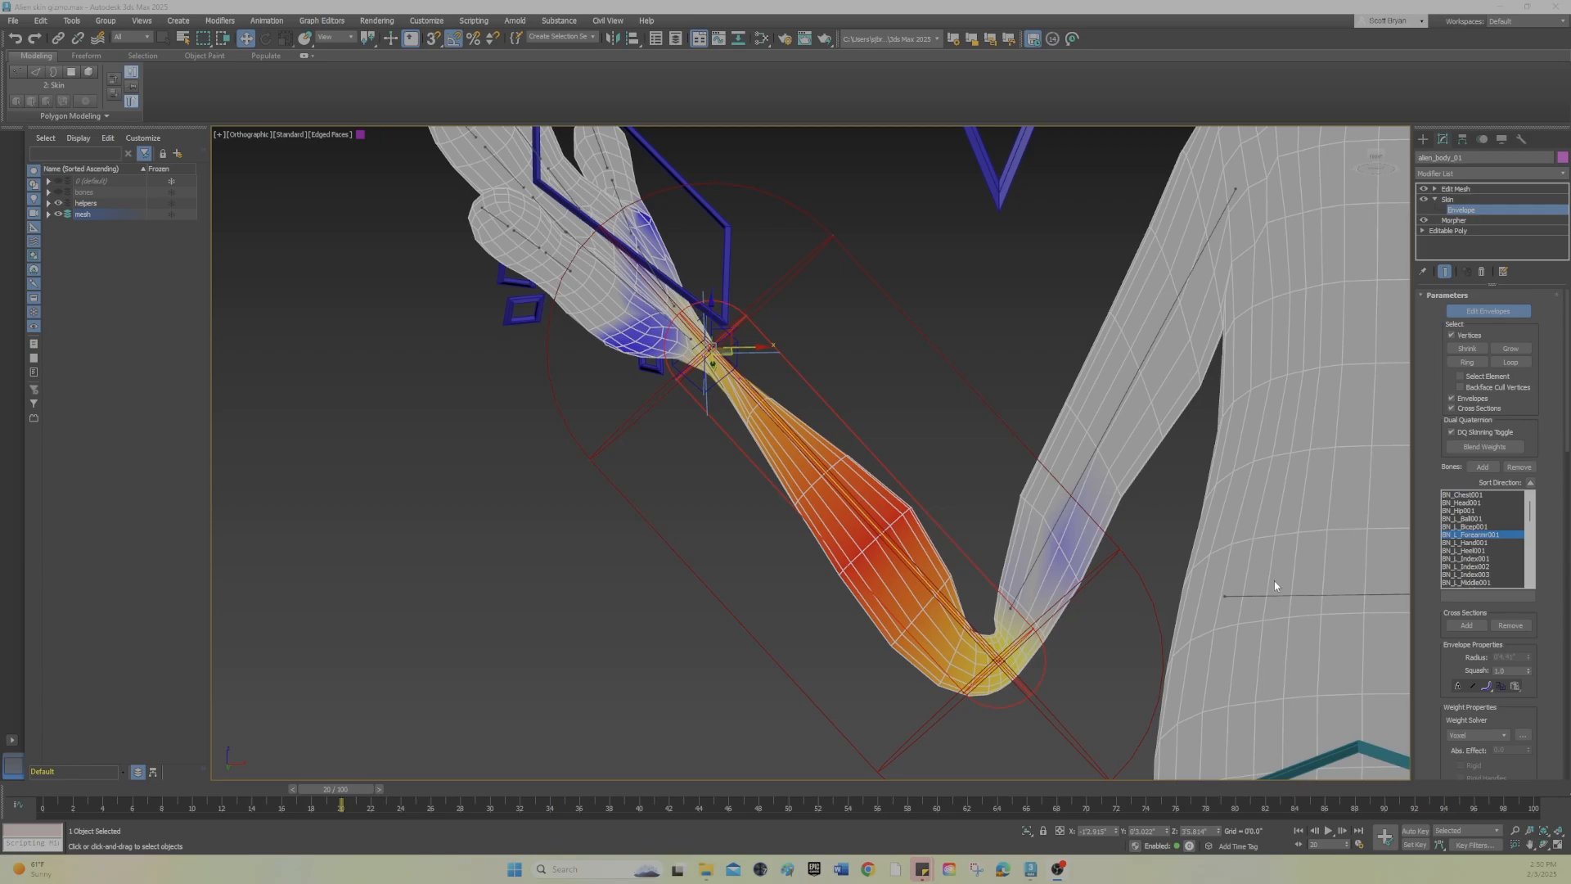
Step: Lasso-select the forearm and lower upper-arm vertices and add a Morph Angle Deformer gizmo for the BN_L_Forearm001 bone
scroll(1562, 647, down, 3)
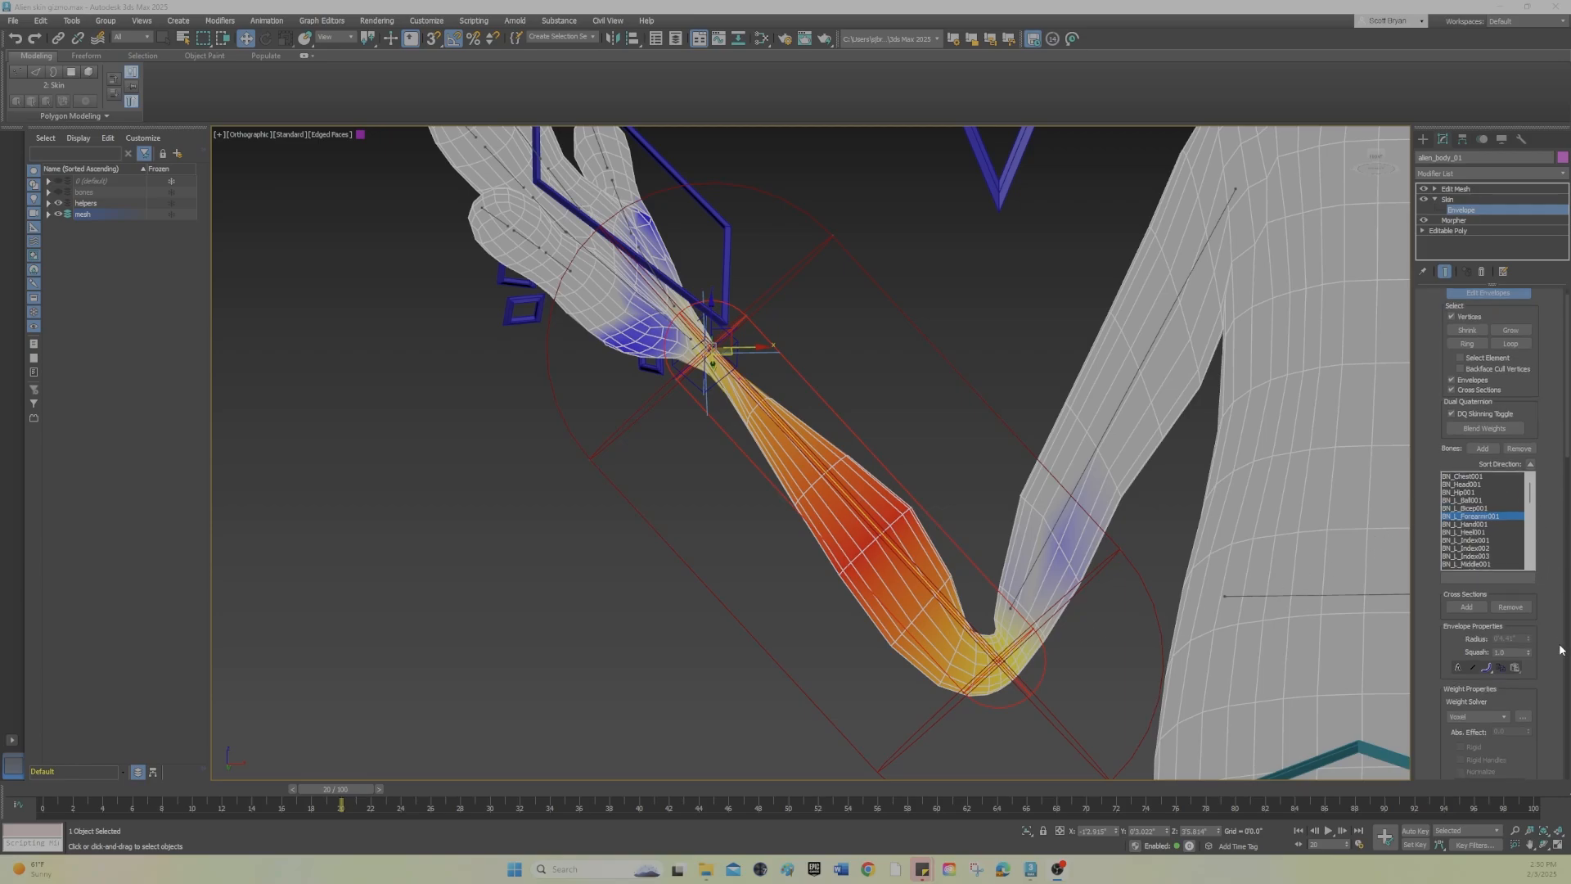
scroll(1542, 657, down, 4)
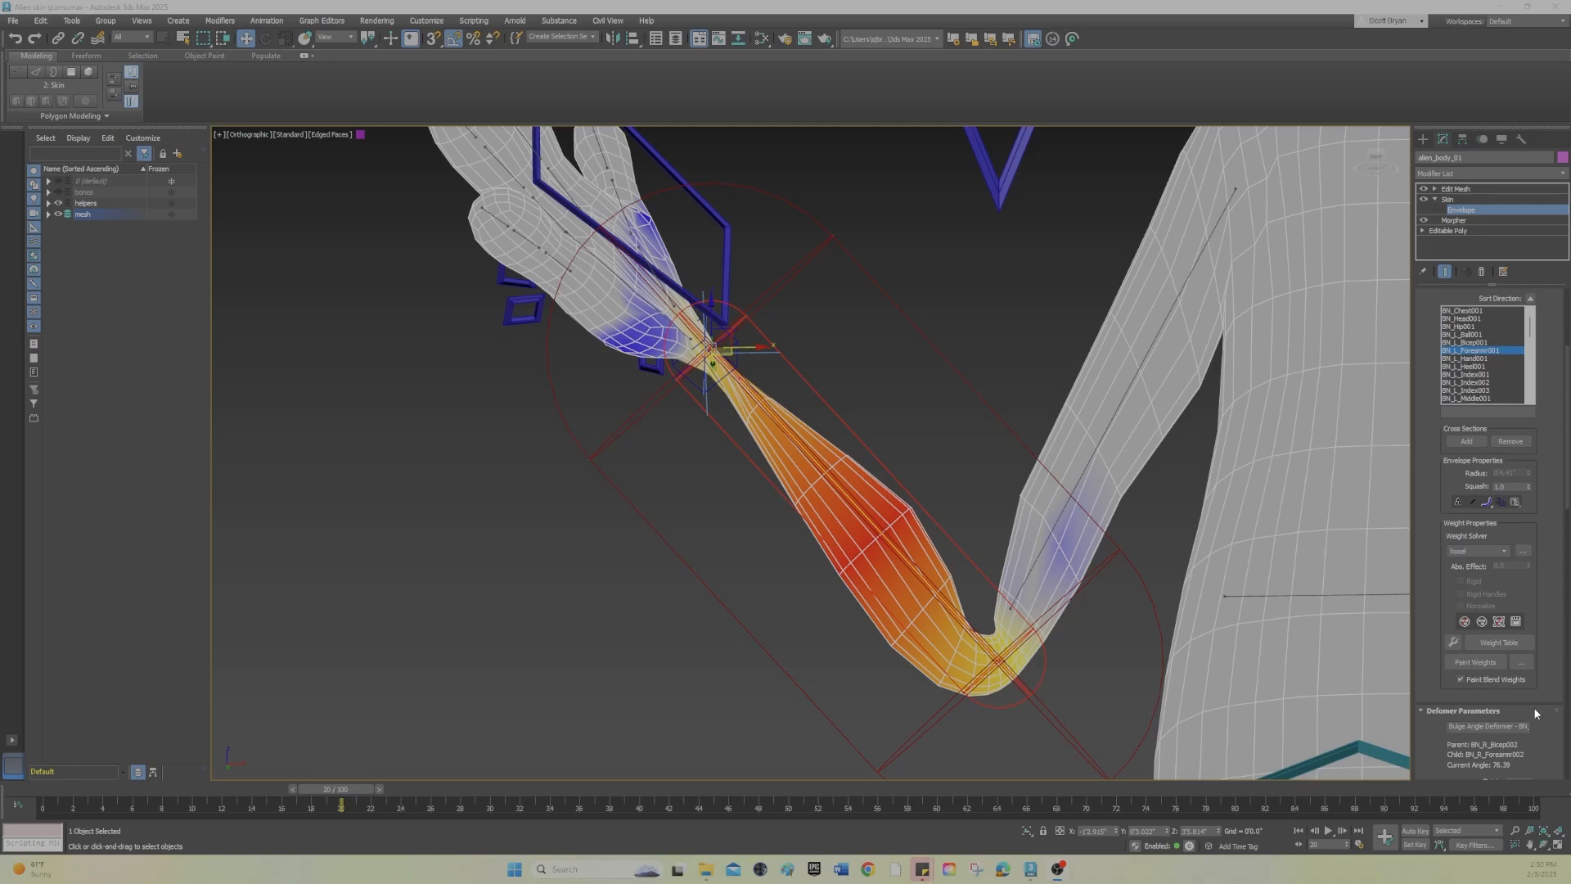
scroll(1535, 713, down, 15)
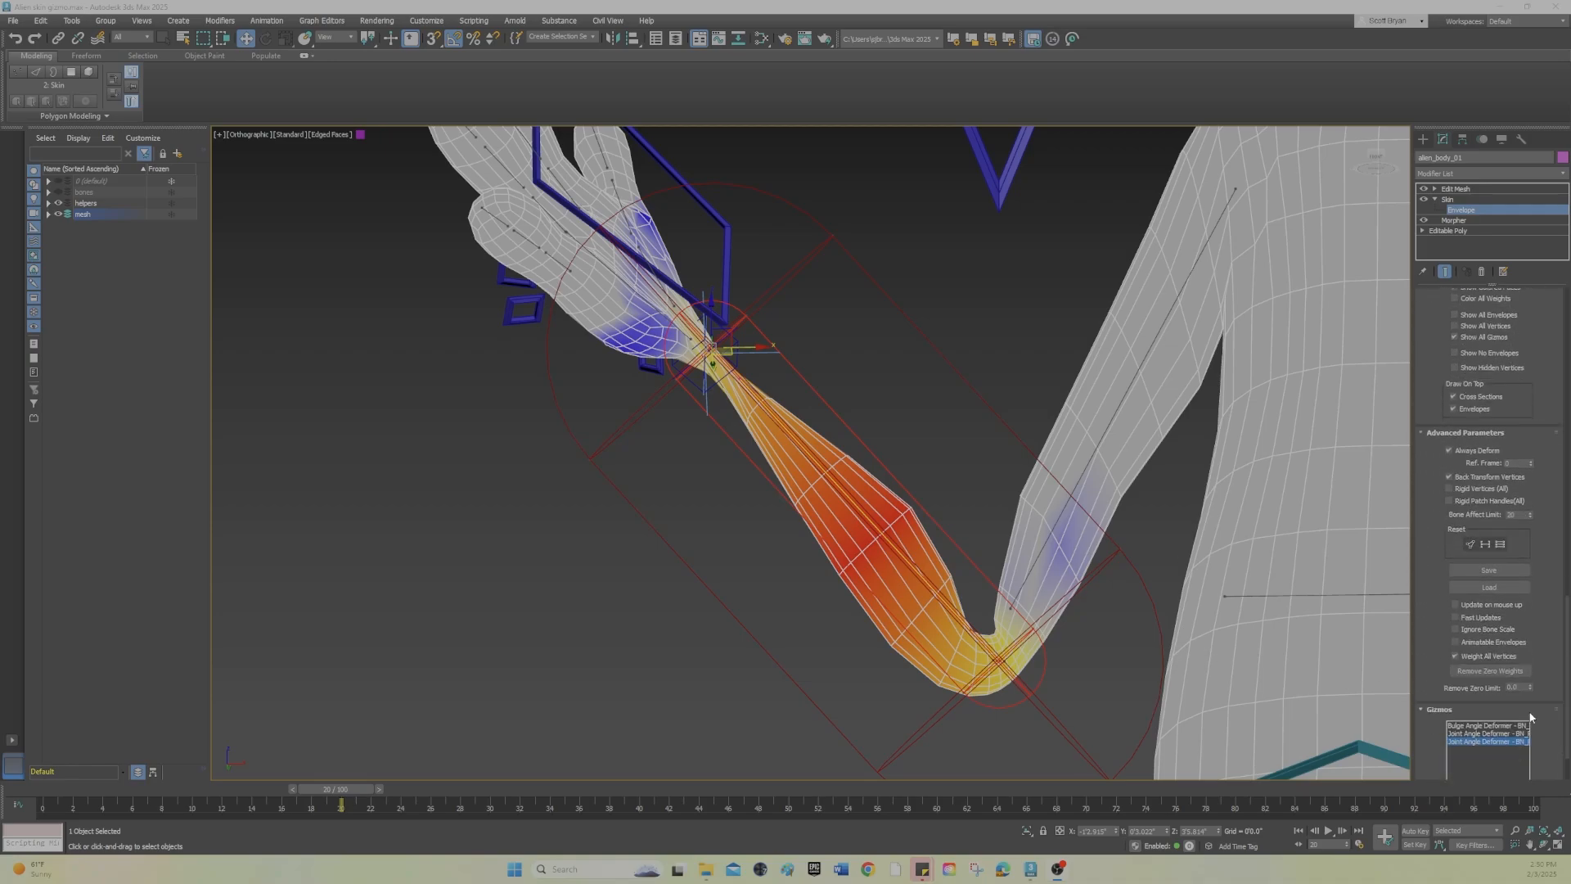
scroll(1529, 720, down, 3)
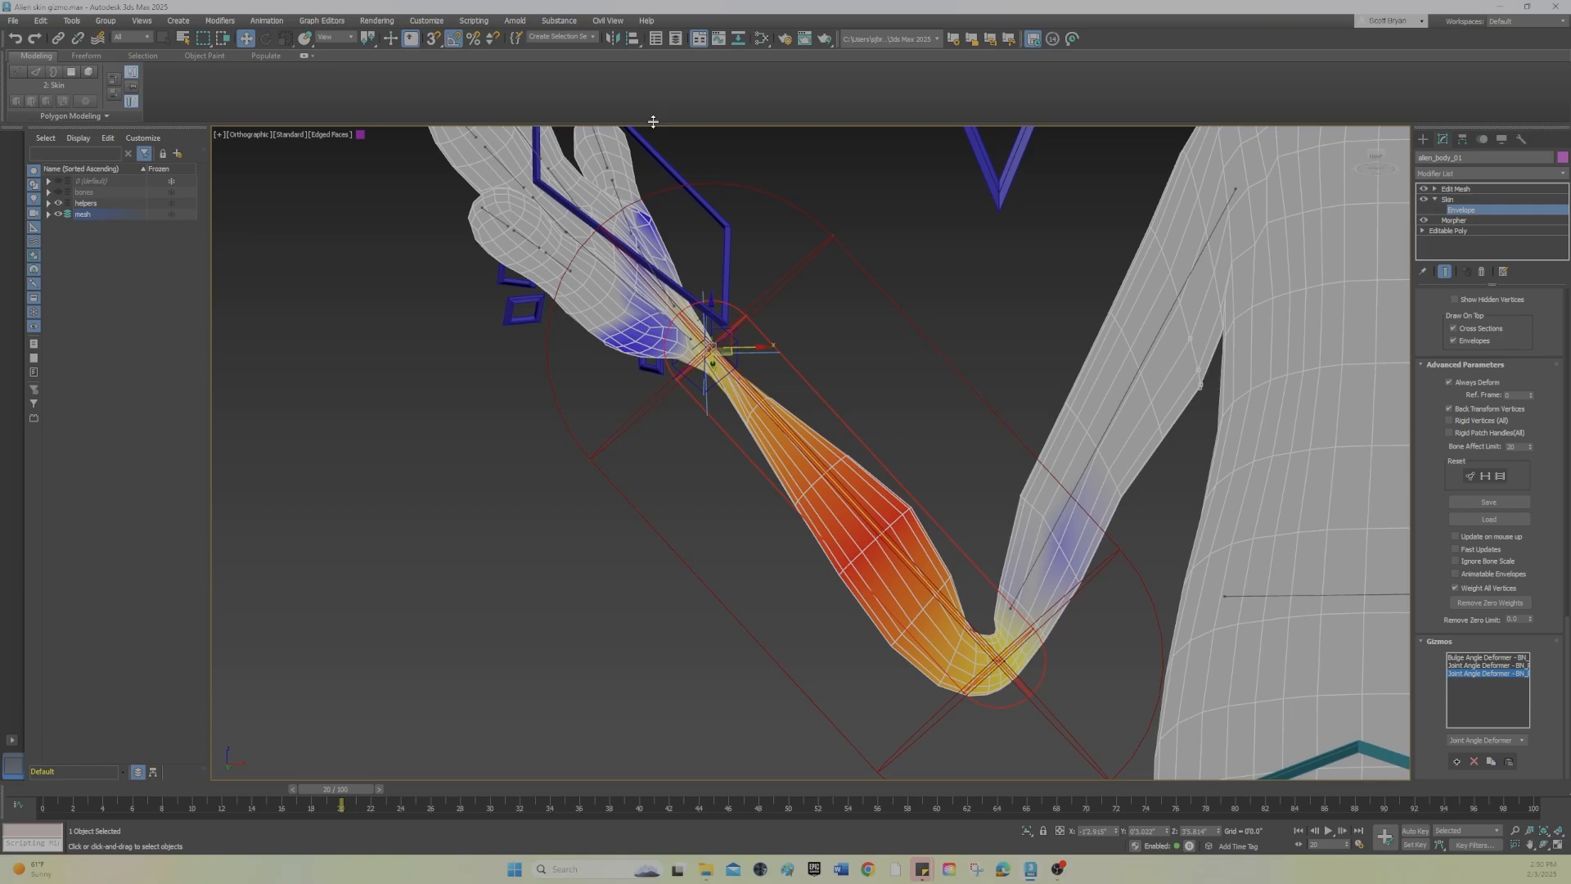
drag(203, 39, 203, 103)
mouse_move(1199, 406)
mouse_down()
mouse_move(1172, 254)
mouse_move(970, 305)
mouse_up()
mouse_move(768, 571)
mouse_down()
mouse_move(985, 764)
mouse_move(1159, 542)
mouse_move(1212, 379)
mouse_up()
click(1475, 739)
click(1465, 765)
click(1458, 761)
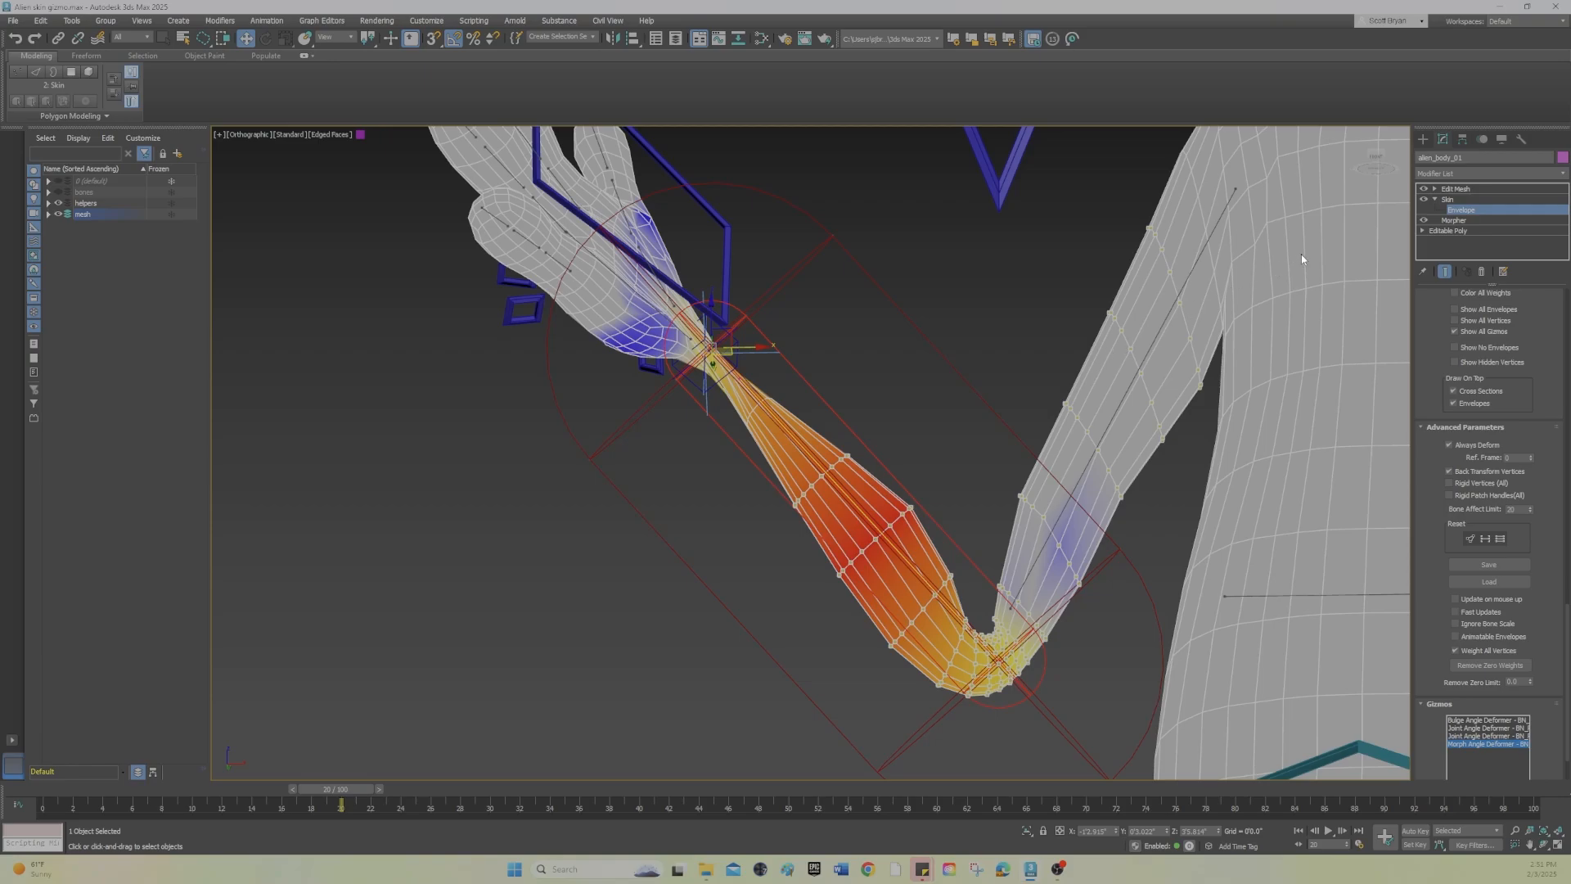
Step: Enter vertex editing in the Edit Mesh modifier above Skin, focused on the bent elbow
click(1459, 176)
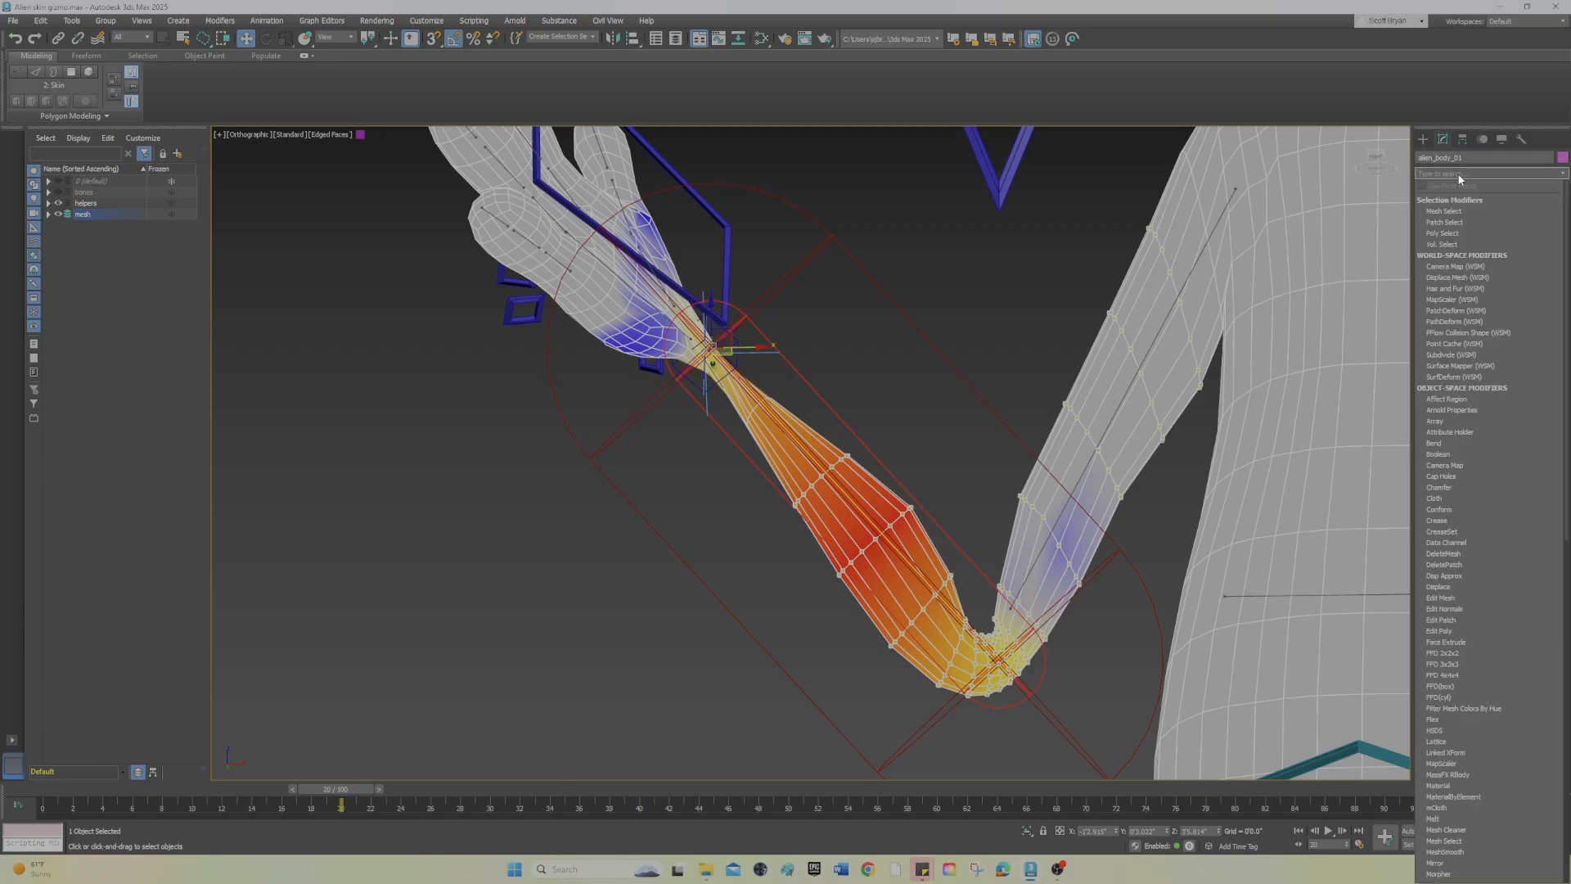
click(1460, 175)
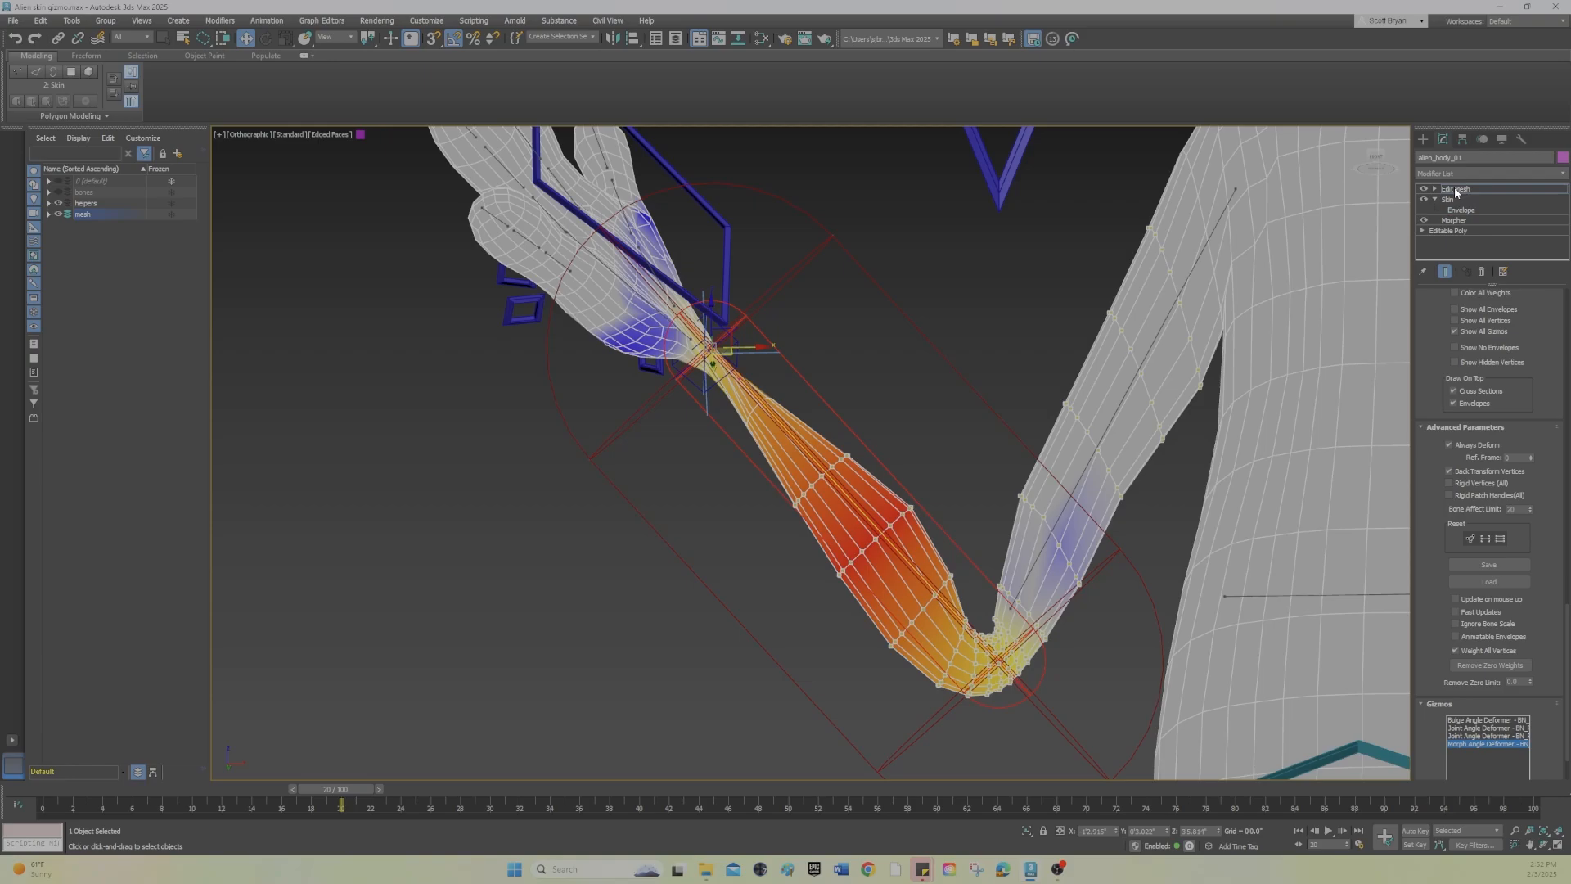
click(1455, 188)
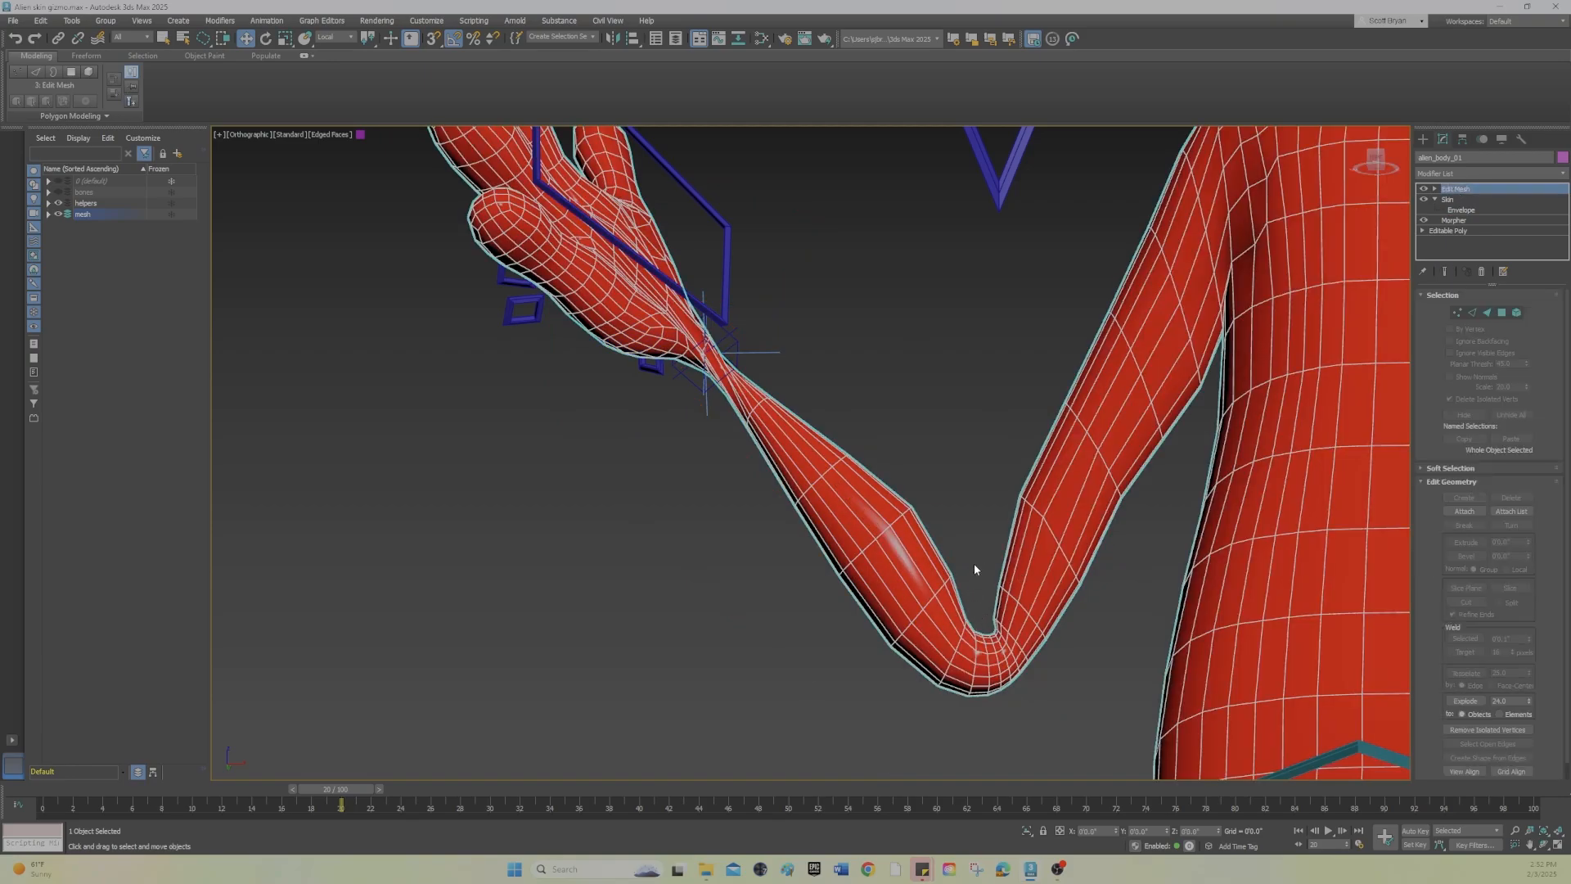
scroll(986, 634, up, 2)
scroll(982, 632, up, 2)
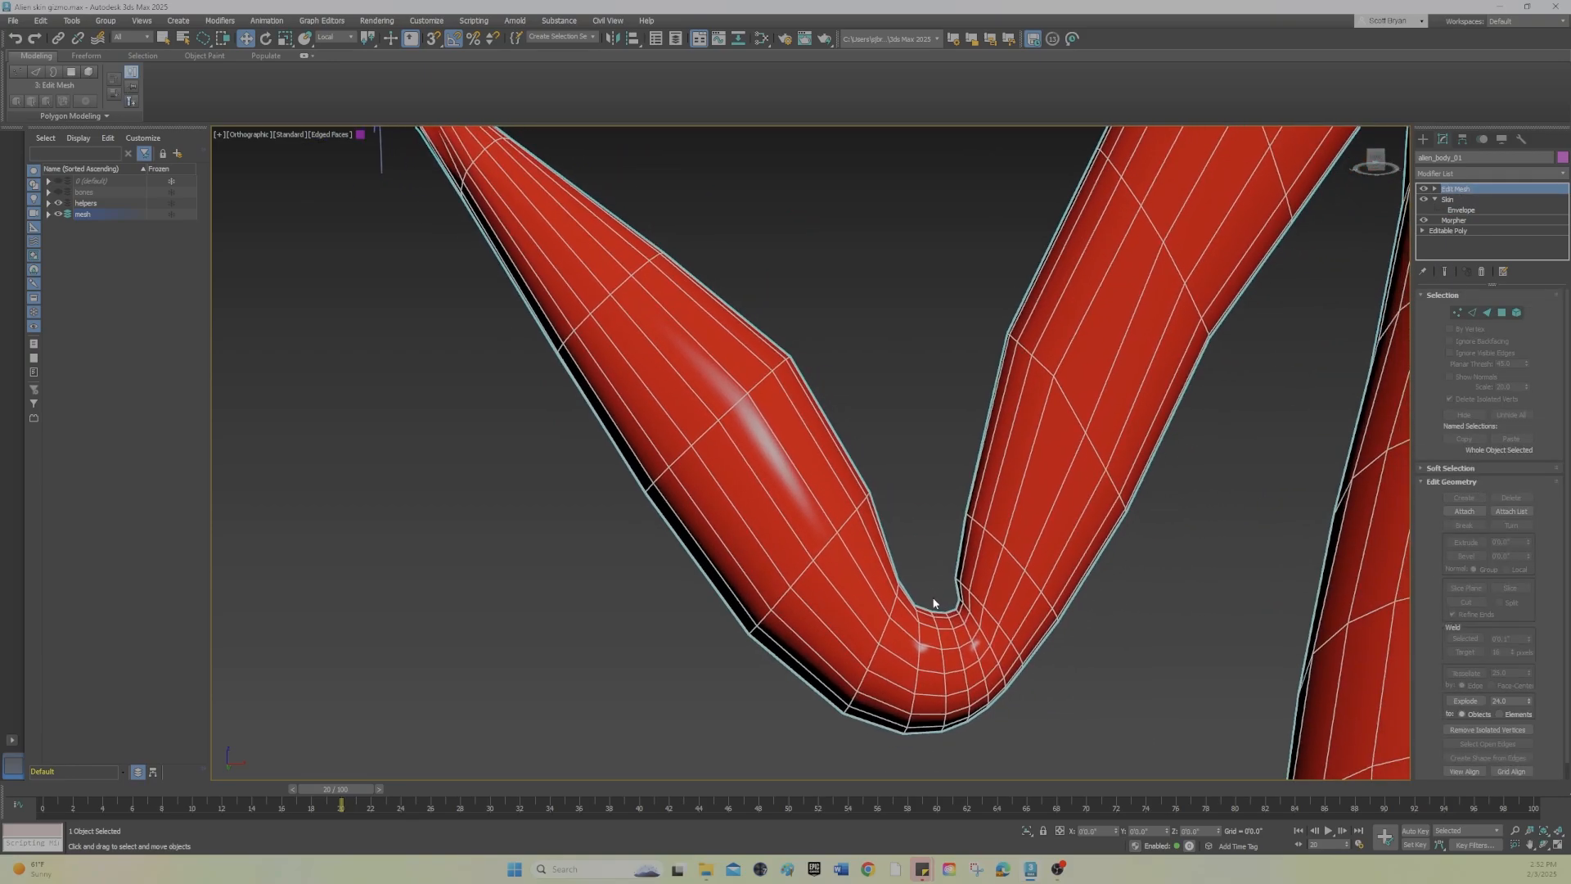
click(1455, 312)
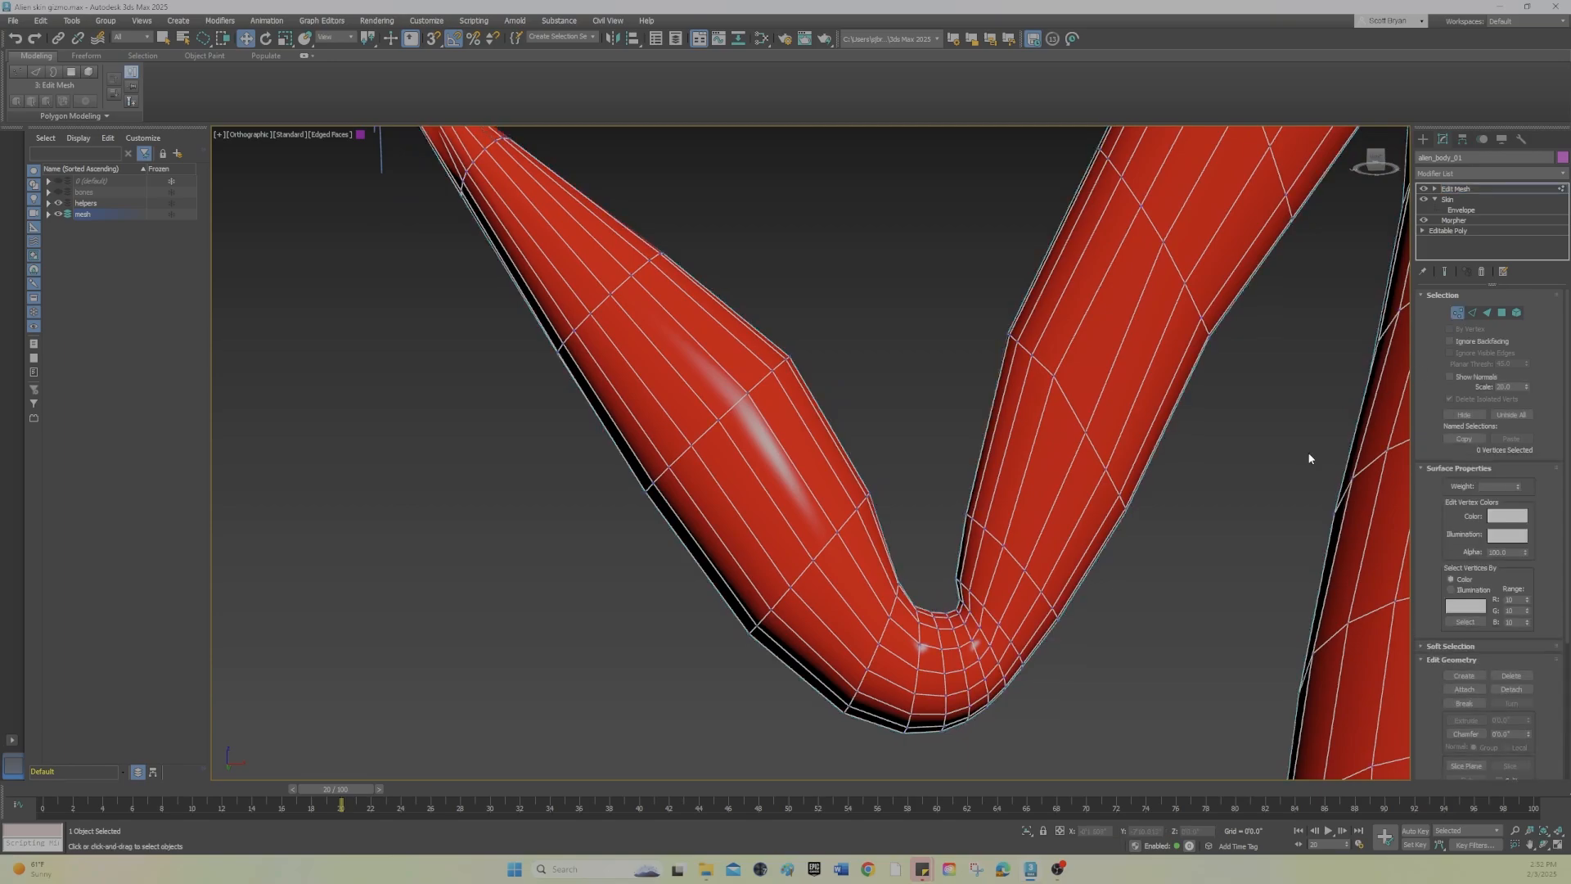
Step: Enable soft selection, select the inner-elbow vertices and set the falloff to 0'0.0"
scroll(935, 579, up, 2)
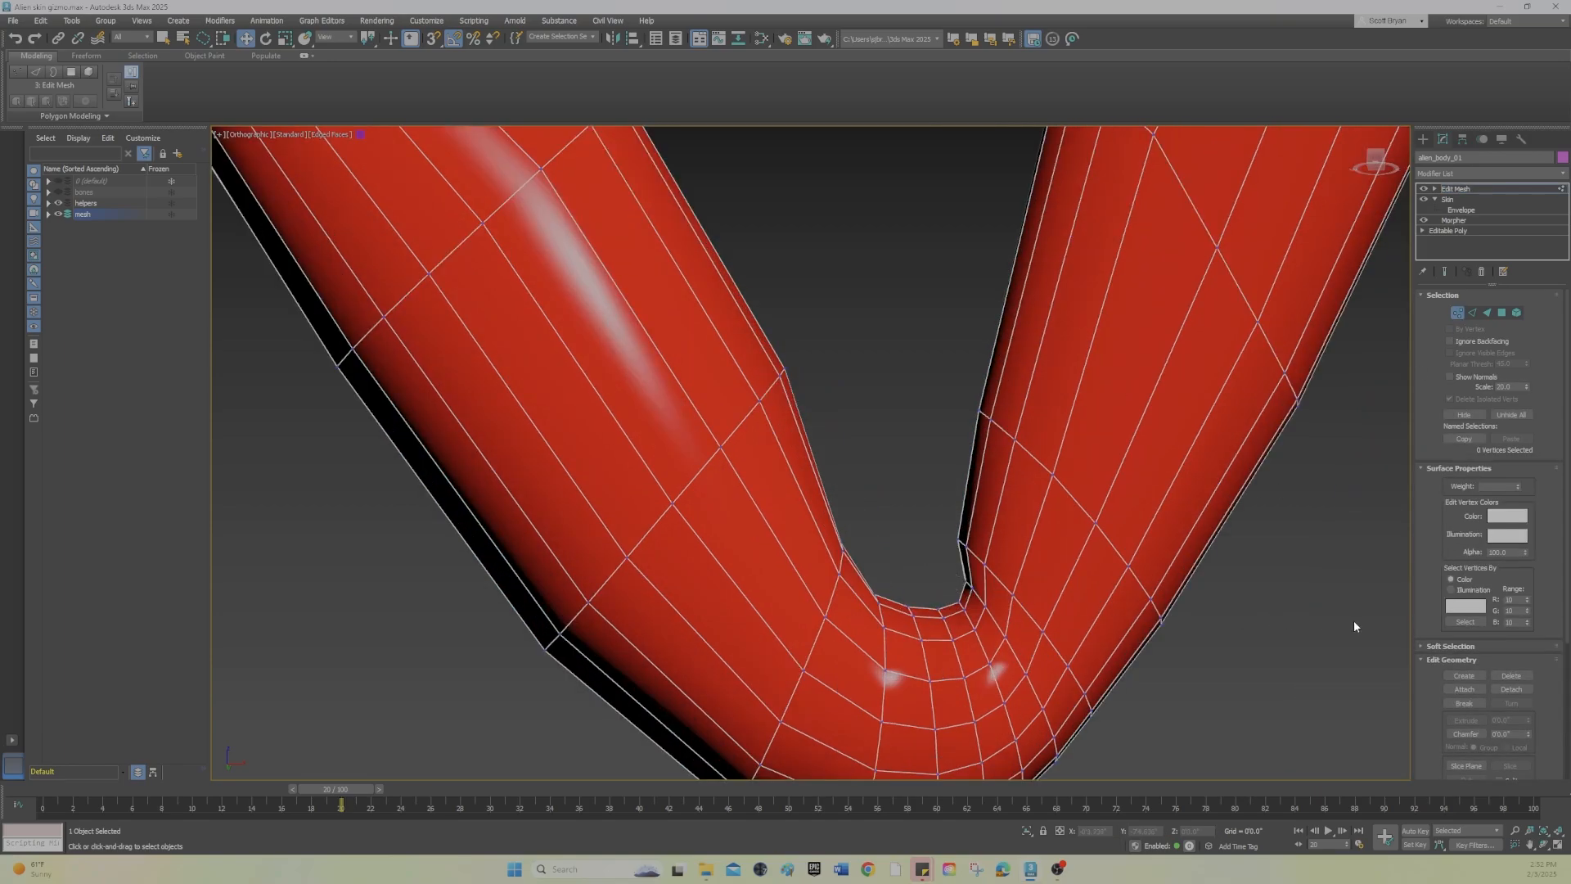
scroll(1434, 572, down, 2)
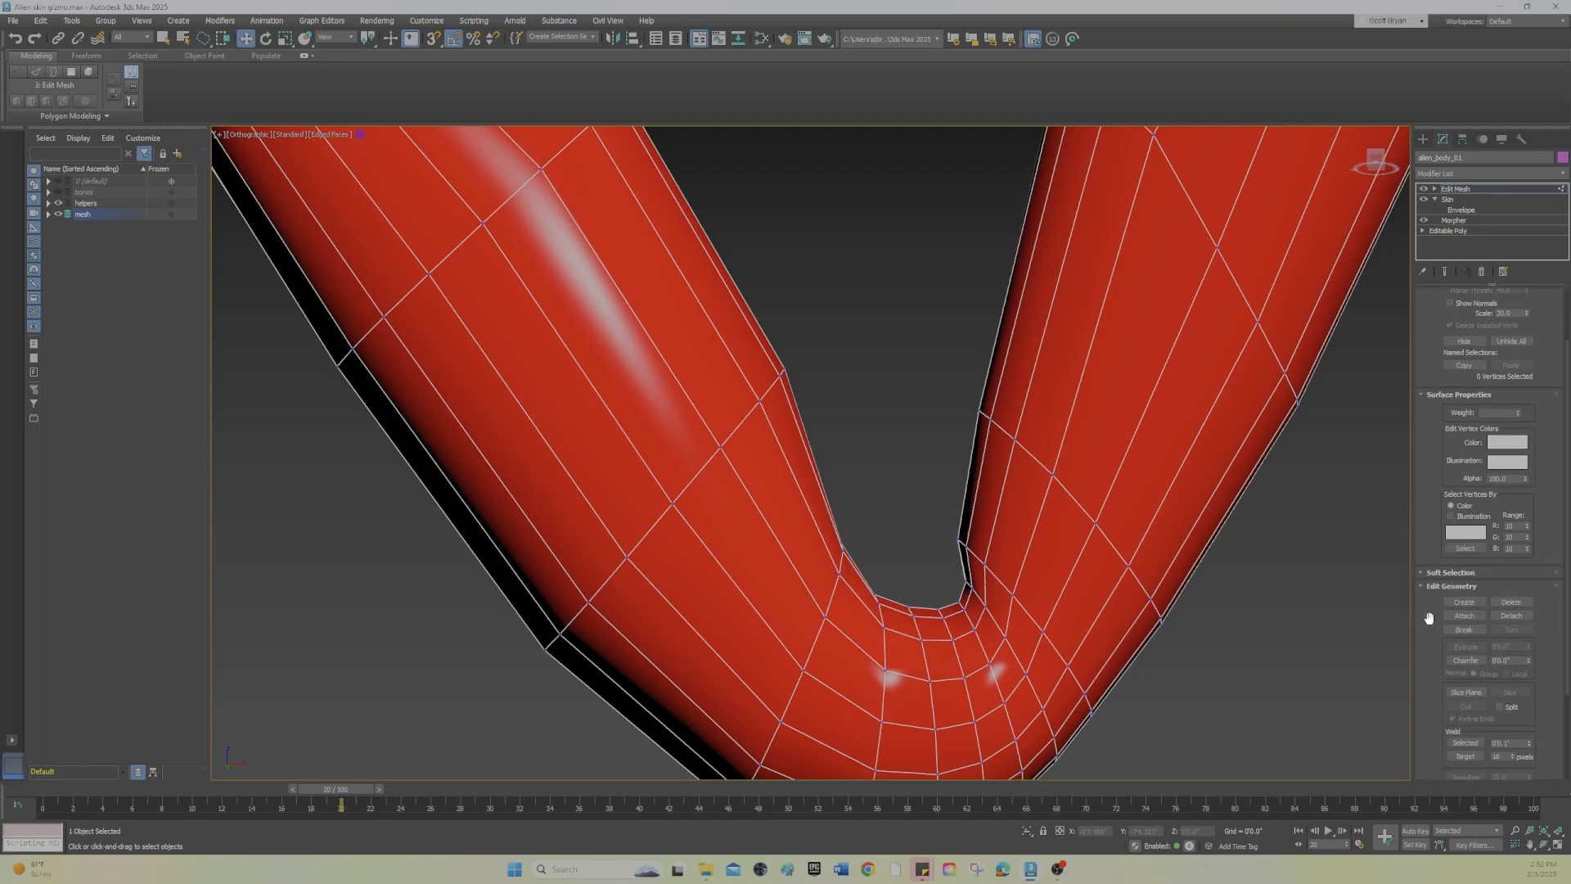
click(1426, 553)
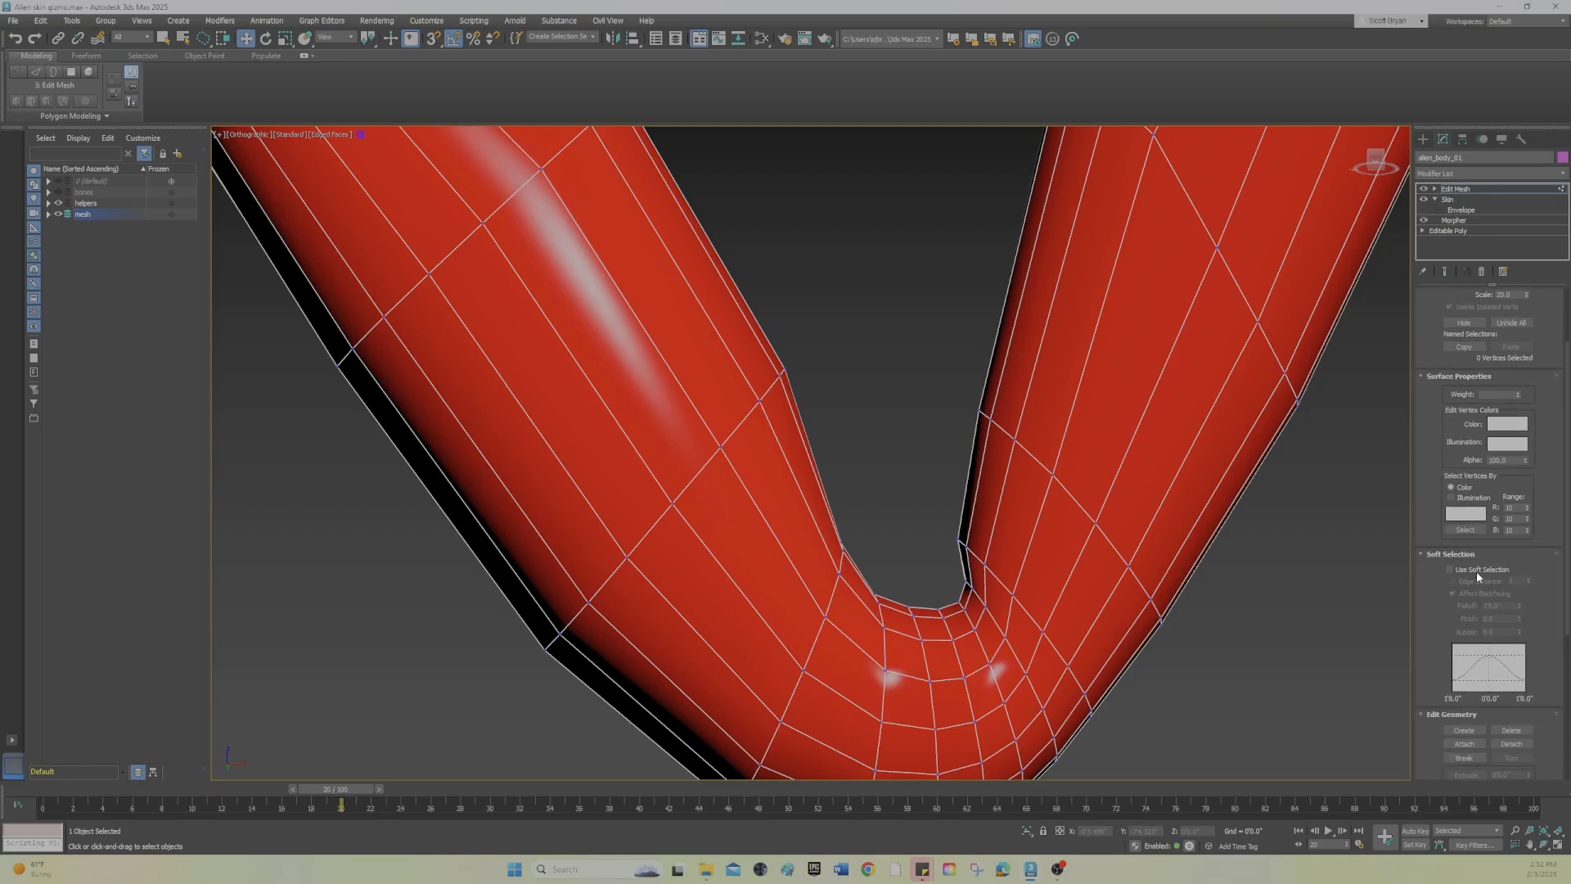
click(1469, 571)
drag(920, 588, 957, 628)
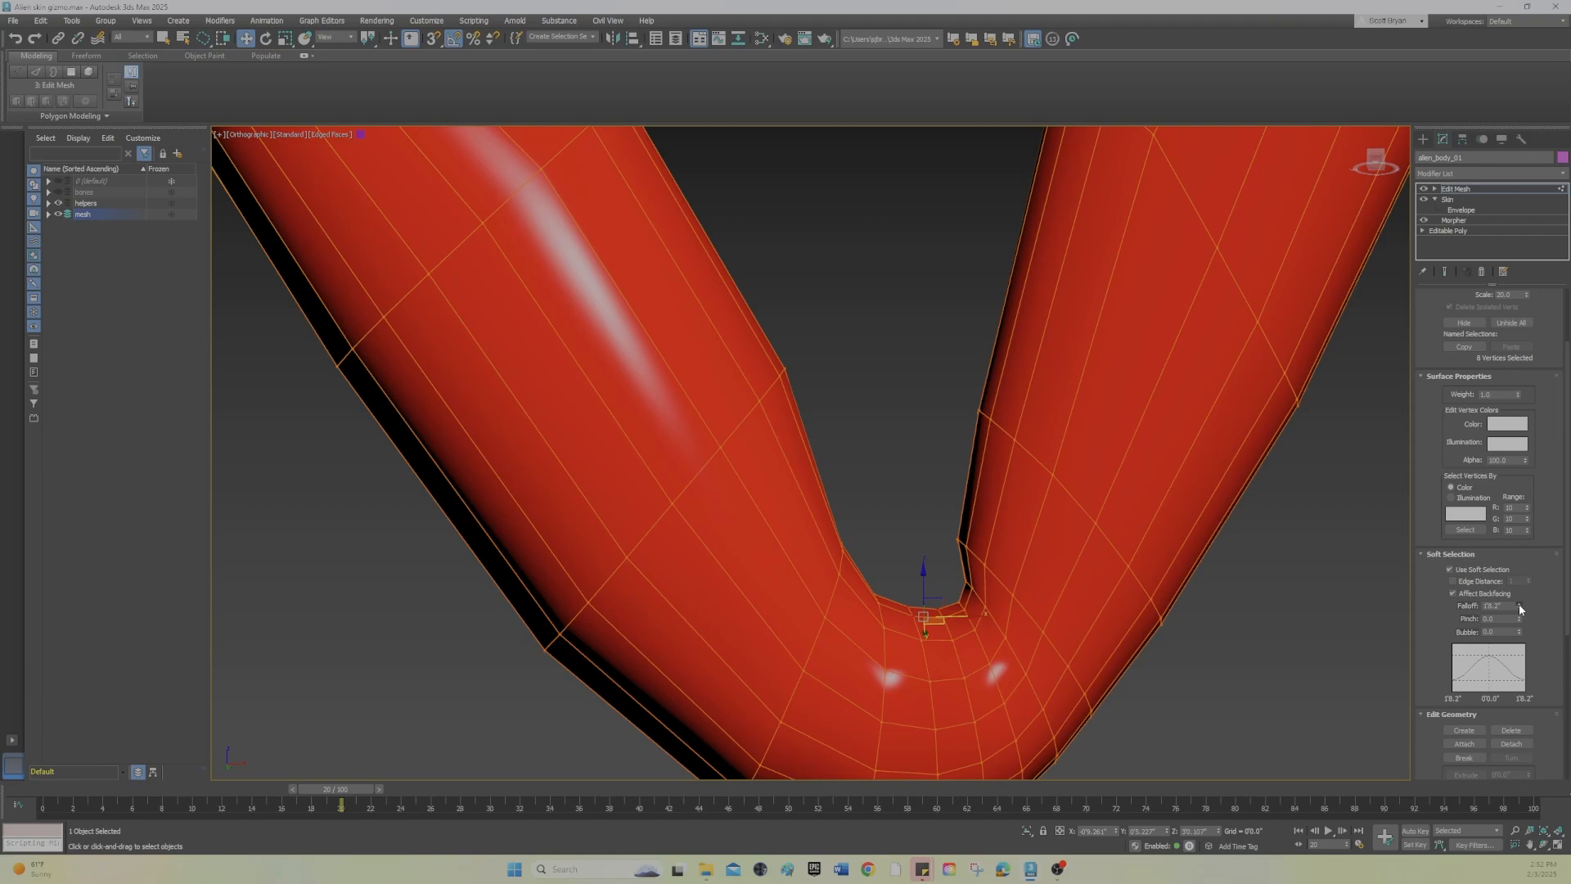
drag(1519, 604, 1532, 667)
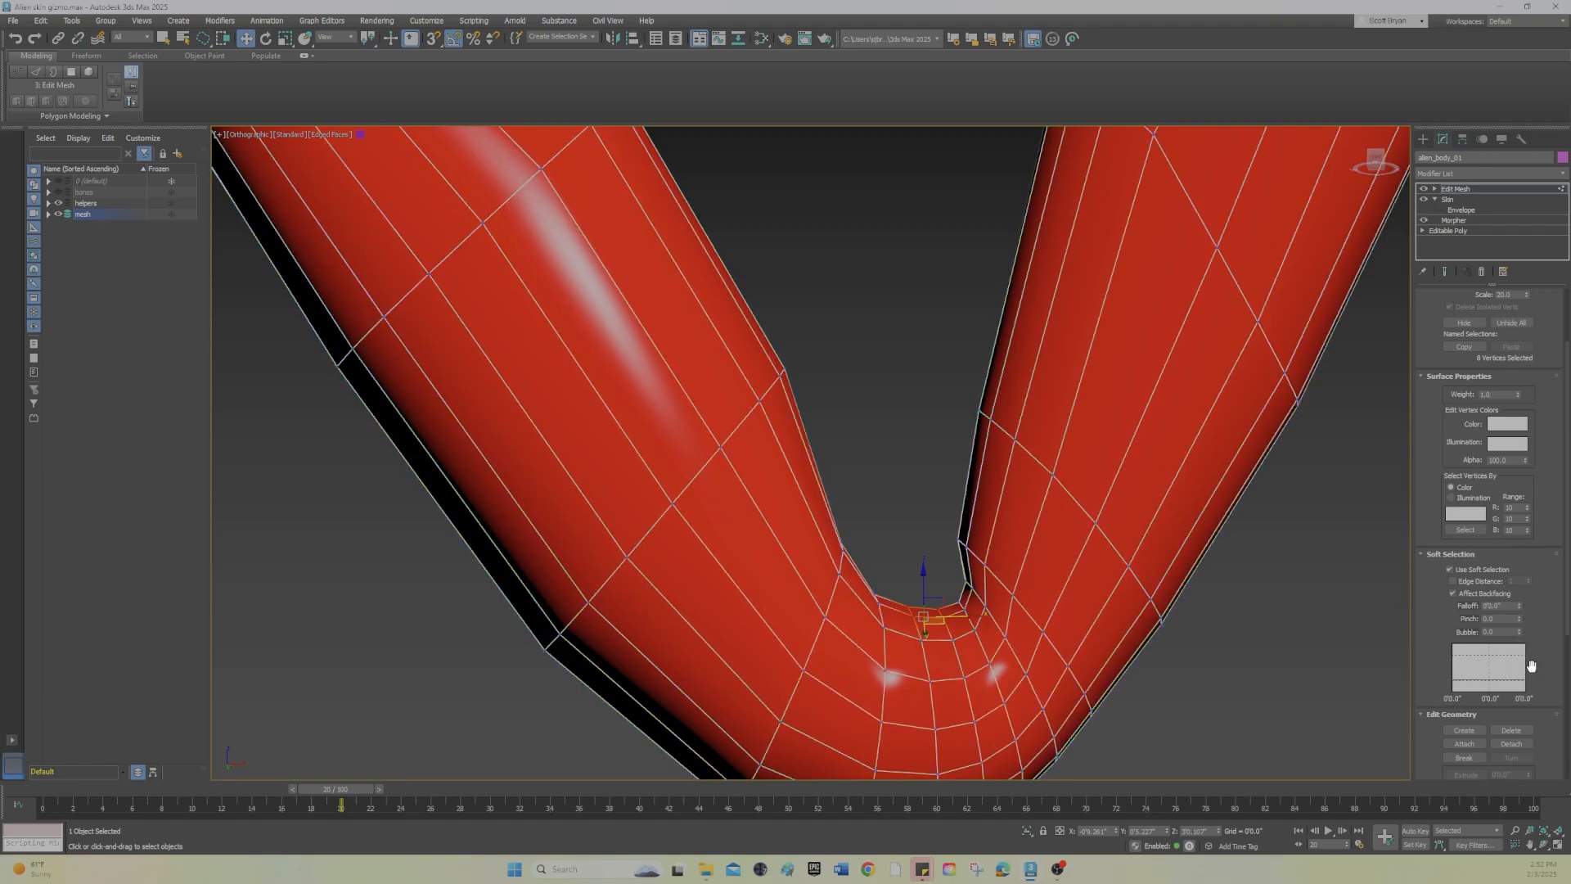
Step: Raise the inner-elbow vertices and move those on its upper-arm and forearm sides inward to tighten the bend
drag(968, 616, 953, 644)
key(ctrl+z)
middle_drag(908, 532, 864, 546)
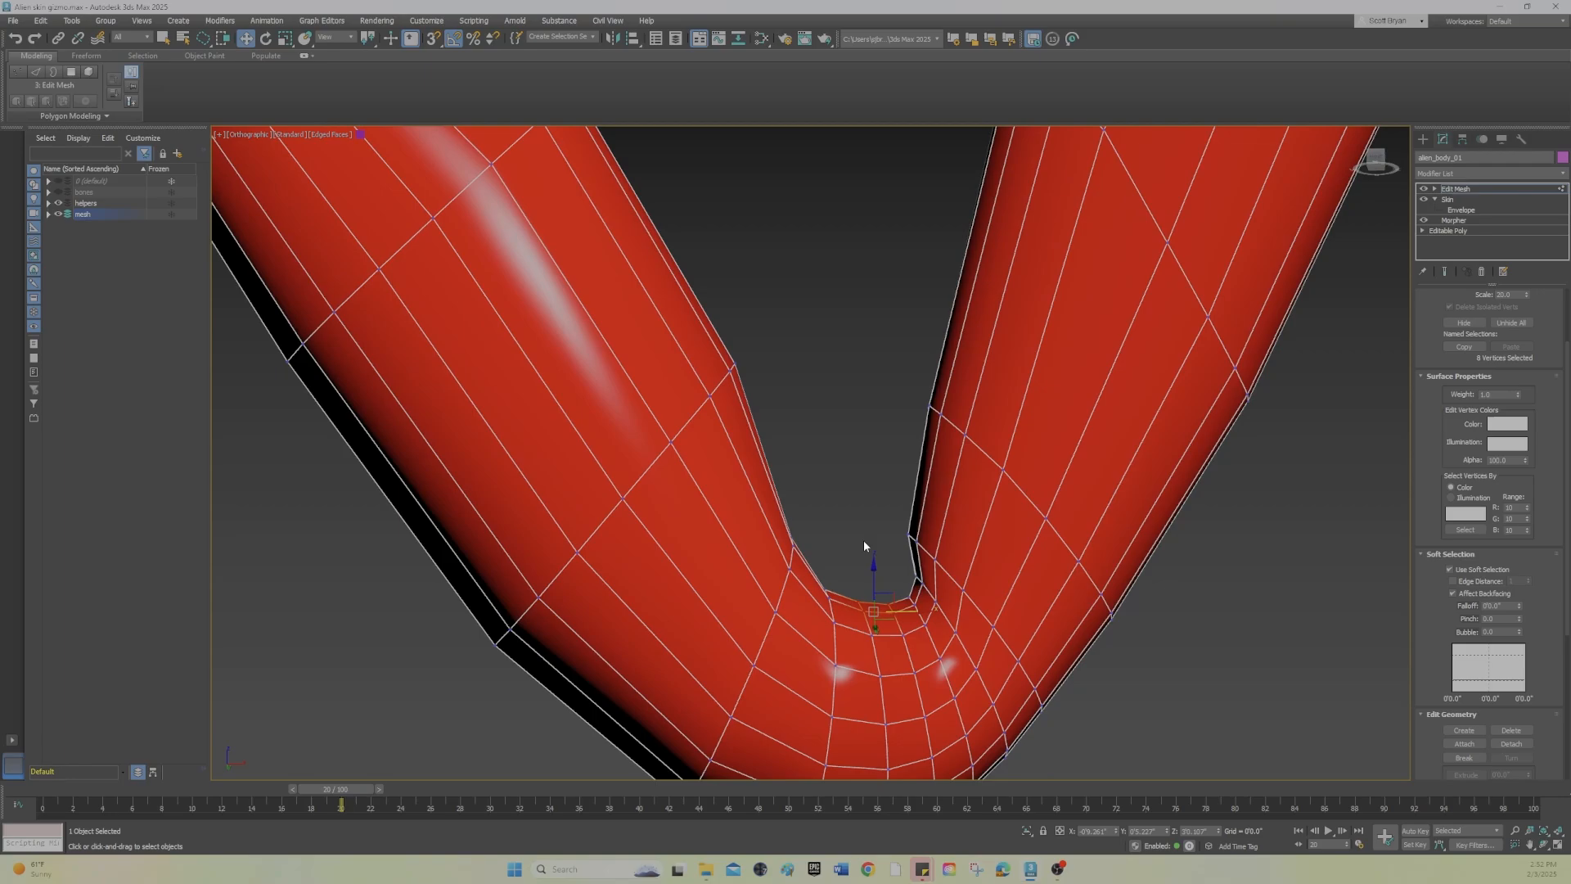
click(889, 650)
mouse_move(845, 583)
mouse_down()
mouse_move(812, 613)
mouse_move(853, 637)
mouse_move(885, 612)
mouse_move(853, 555)
mouse_move(925, 564)
mouse_move(934, 598)
mouse_move(909, 615)
mouse_move(899, 560)
mouse_up()
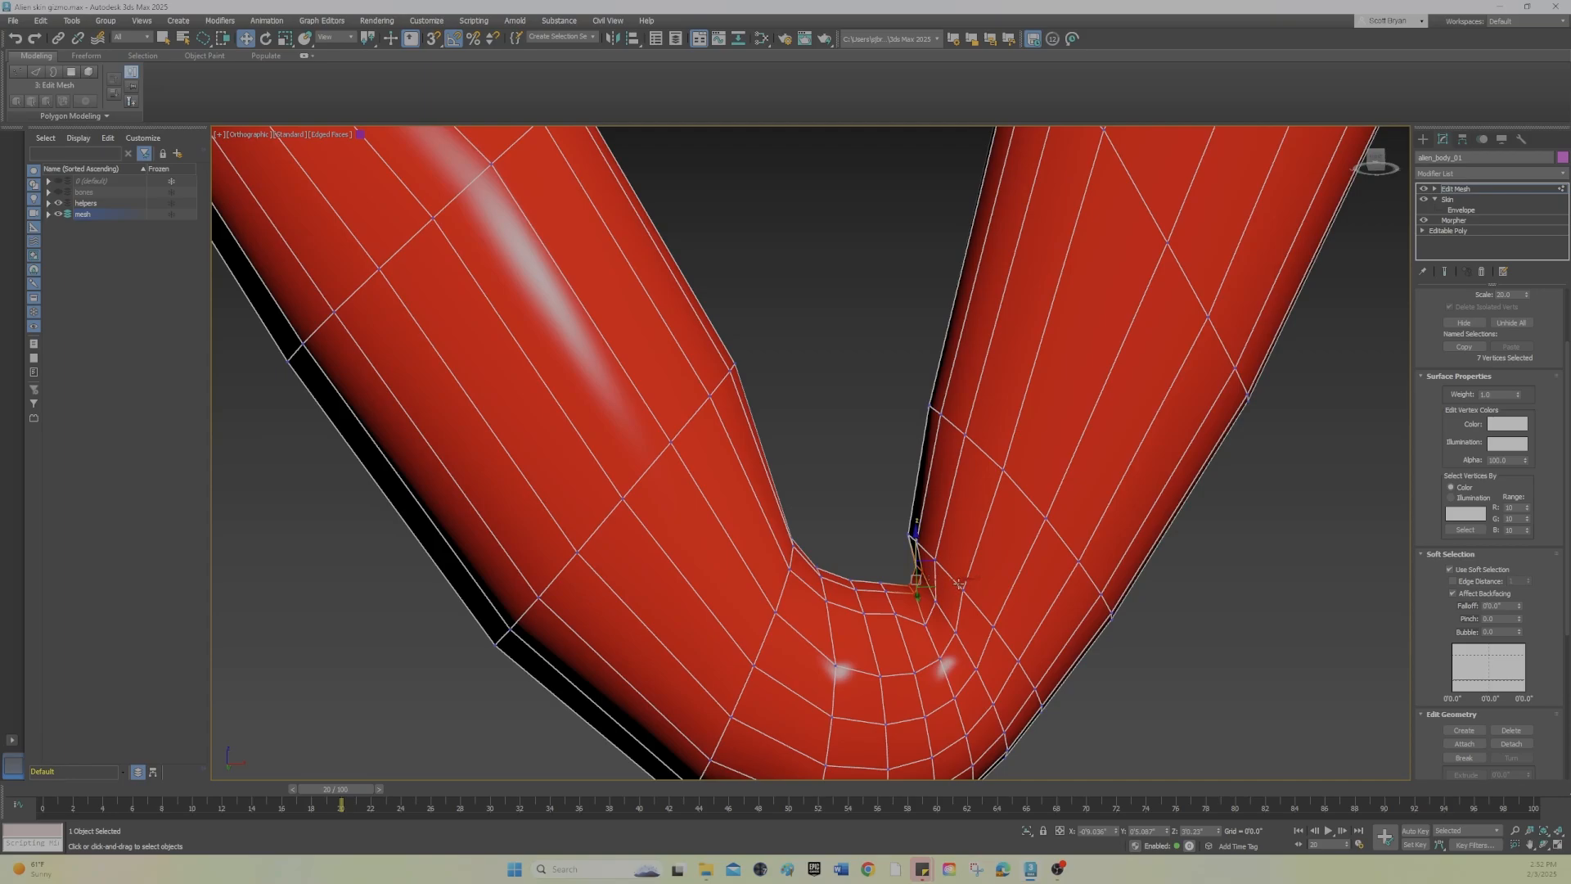
mouse_move(960, 582)
mouse_down()
mouse_move(904, 539)
mouse_move(851, 566)
mouse_move(831, 608)
mouse_up()
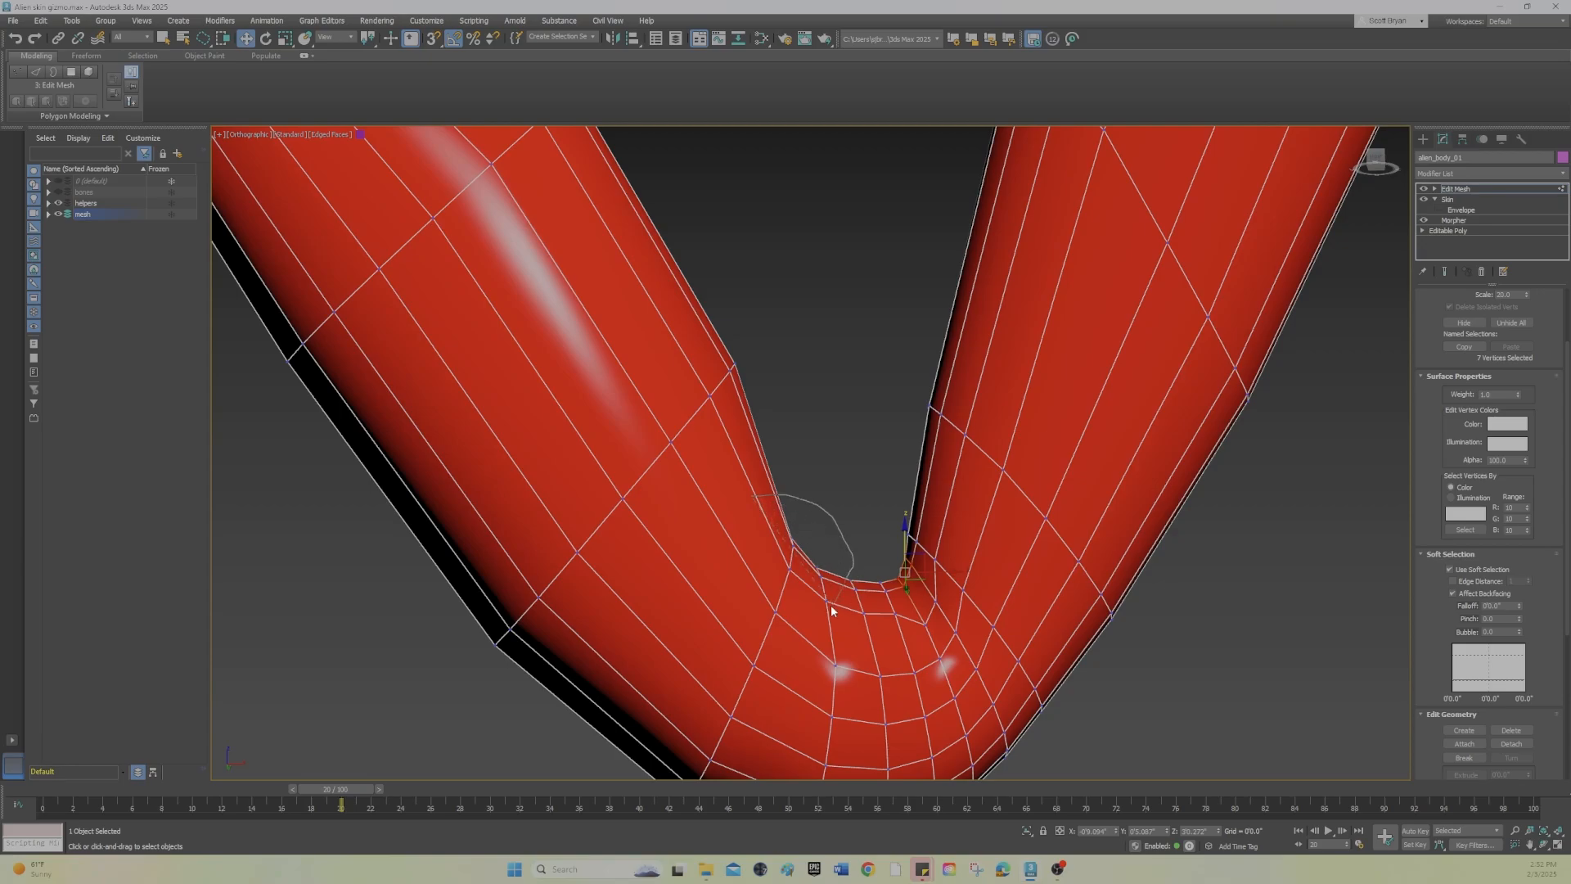
drag(758, 540, 817, 497)
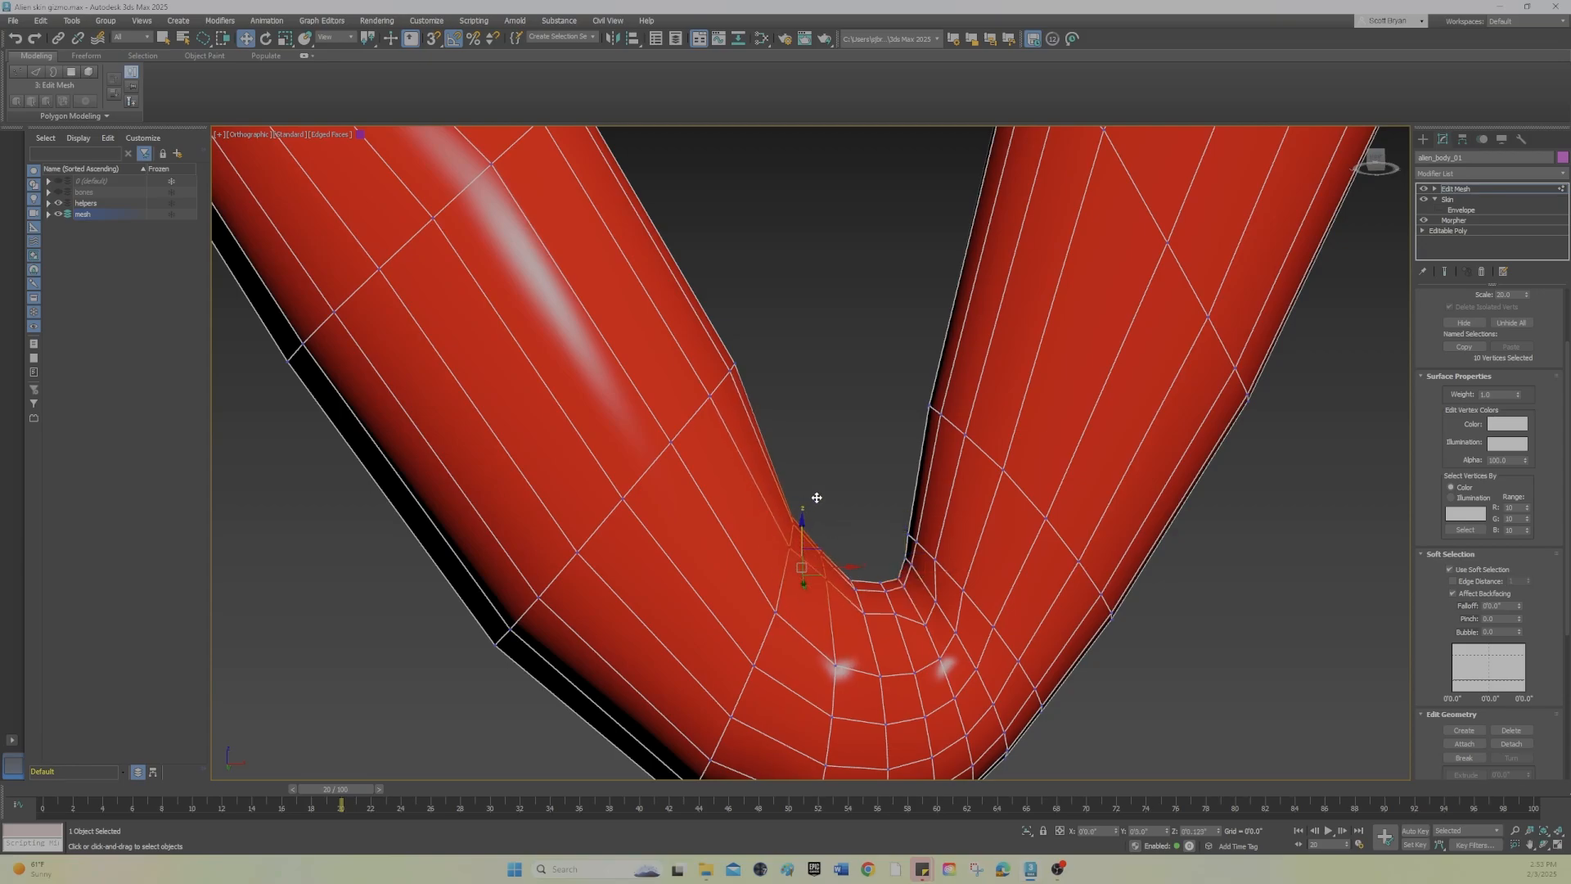
Step: Move the vertices just above the crease on both sides closer together and adjust the vertices at its base
click(769, 517)
drag(808, 530, 781, 517)
click(832, 515)
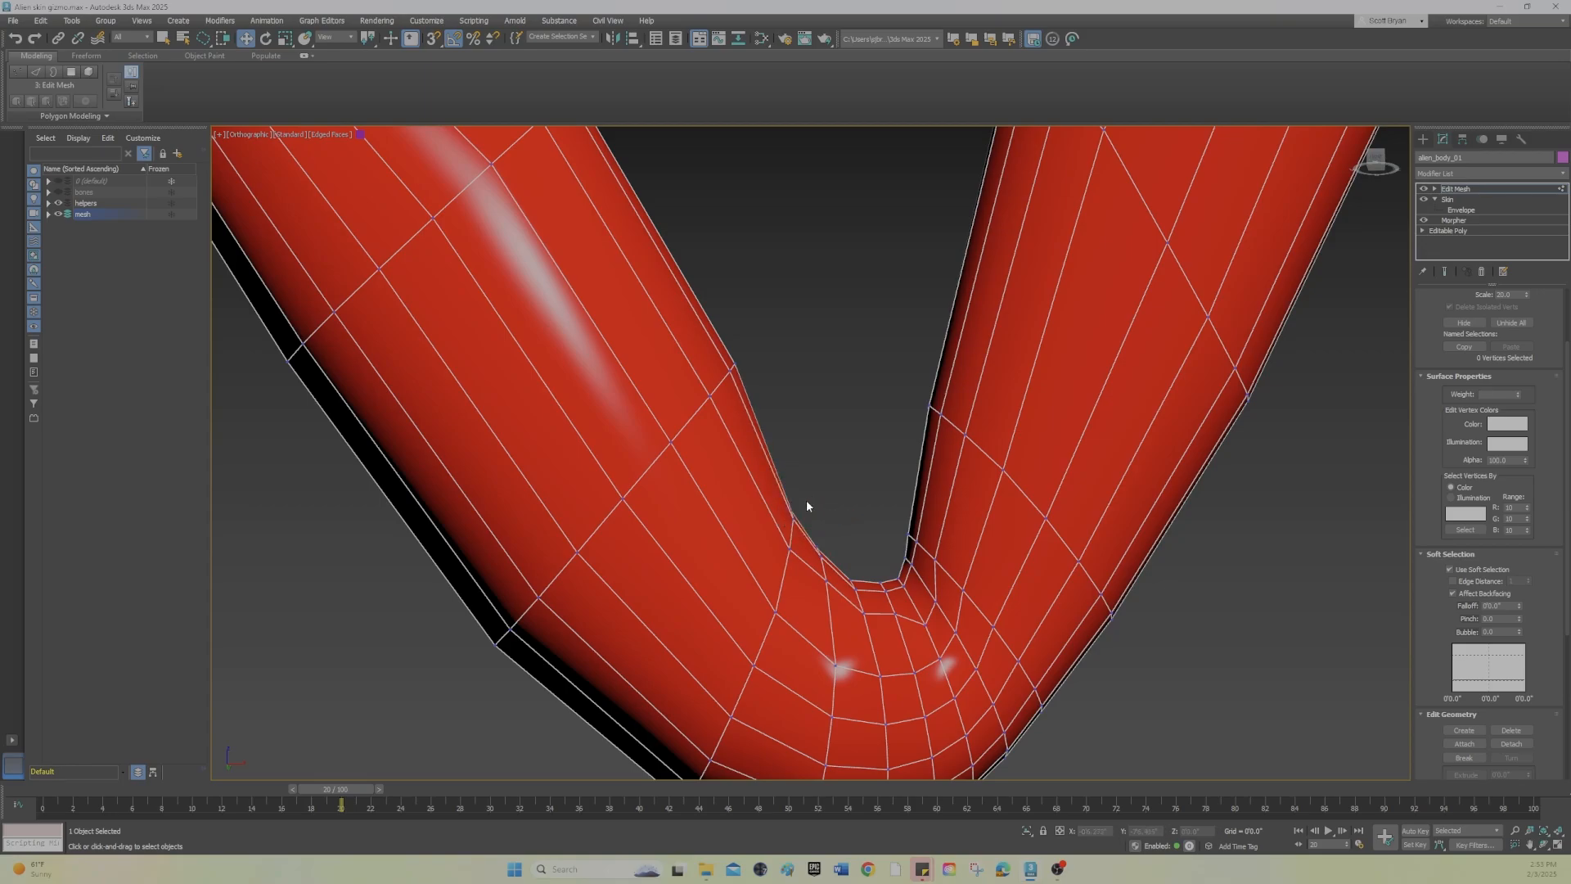
drag(790, 529, 810, 512)
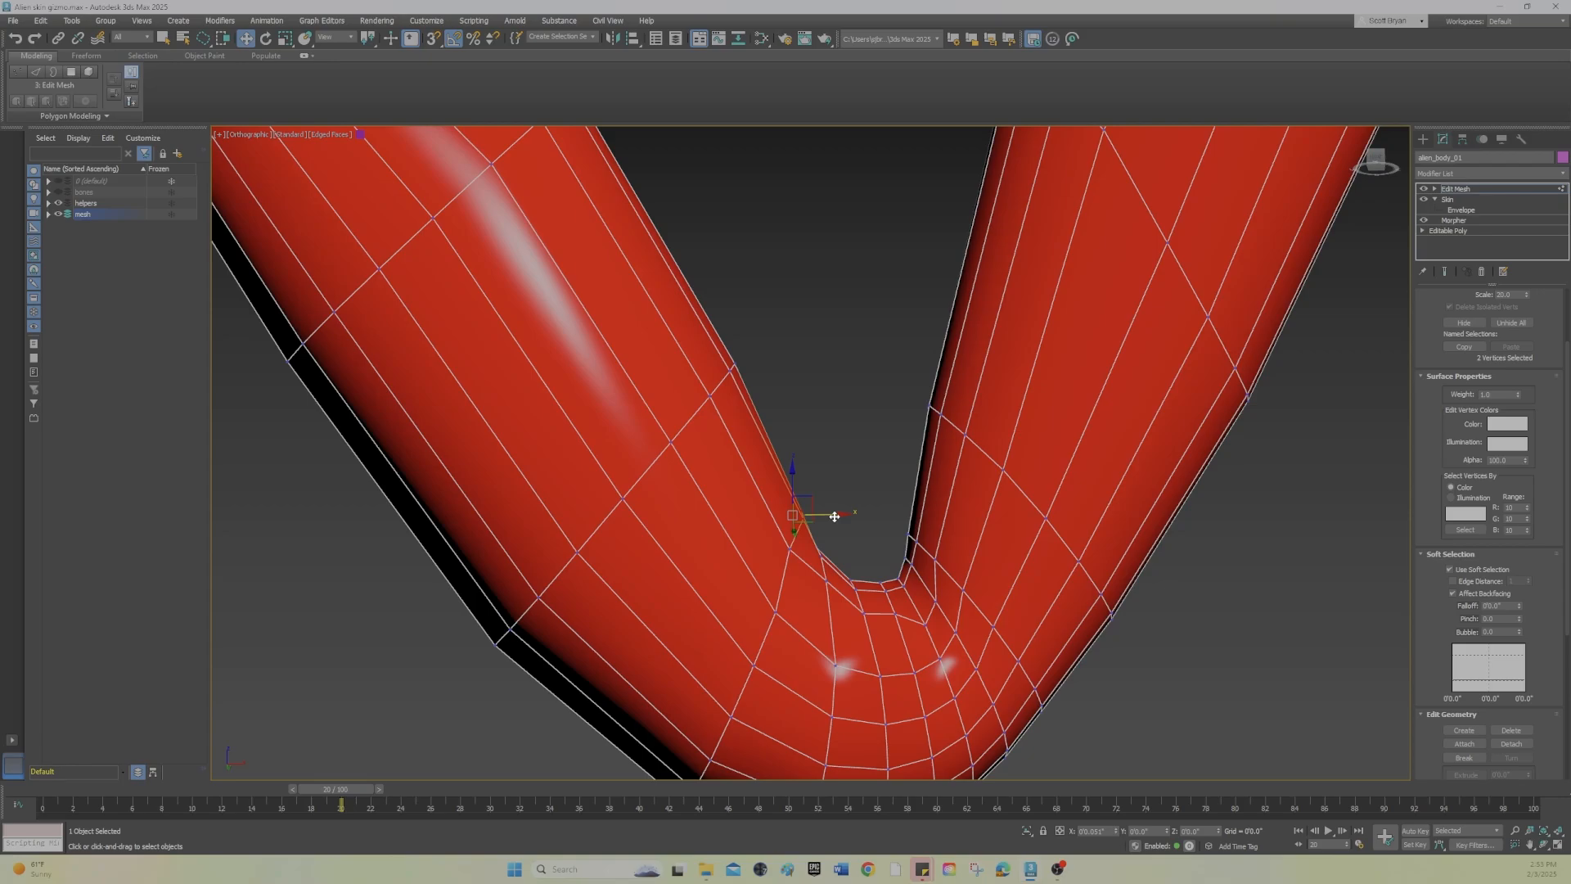
mouse_move(892, 544)
mouse_down()
mouse_move(914, 569)
mouse_move(899, 524)
mouse_move(940, 550)
mouse_move(902, 502)
mouse_up()
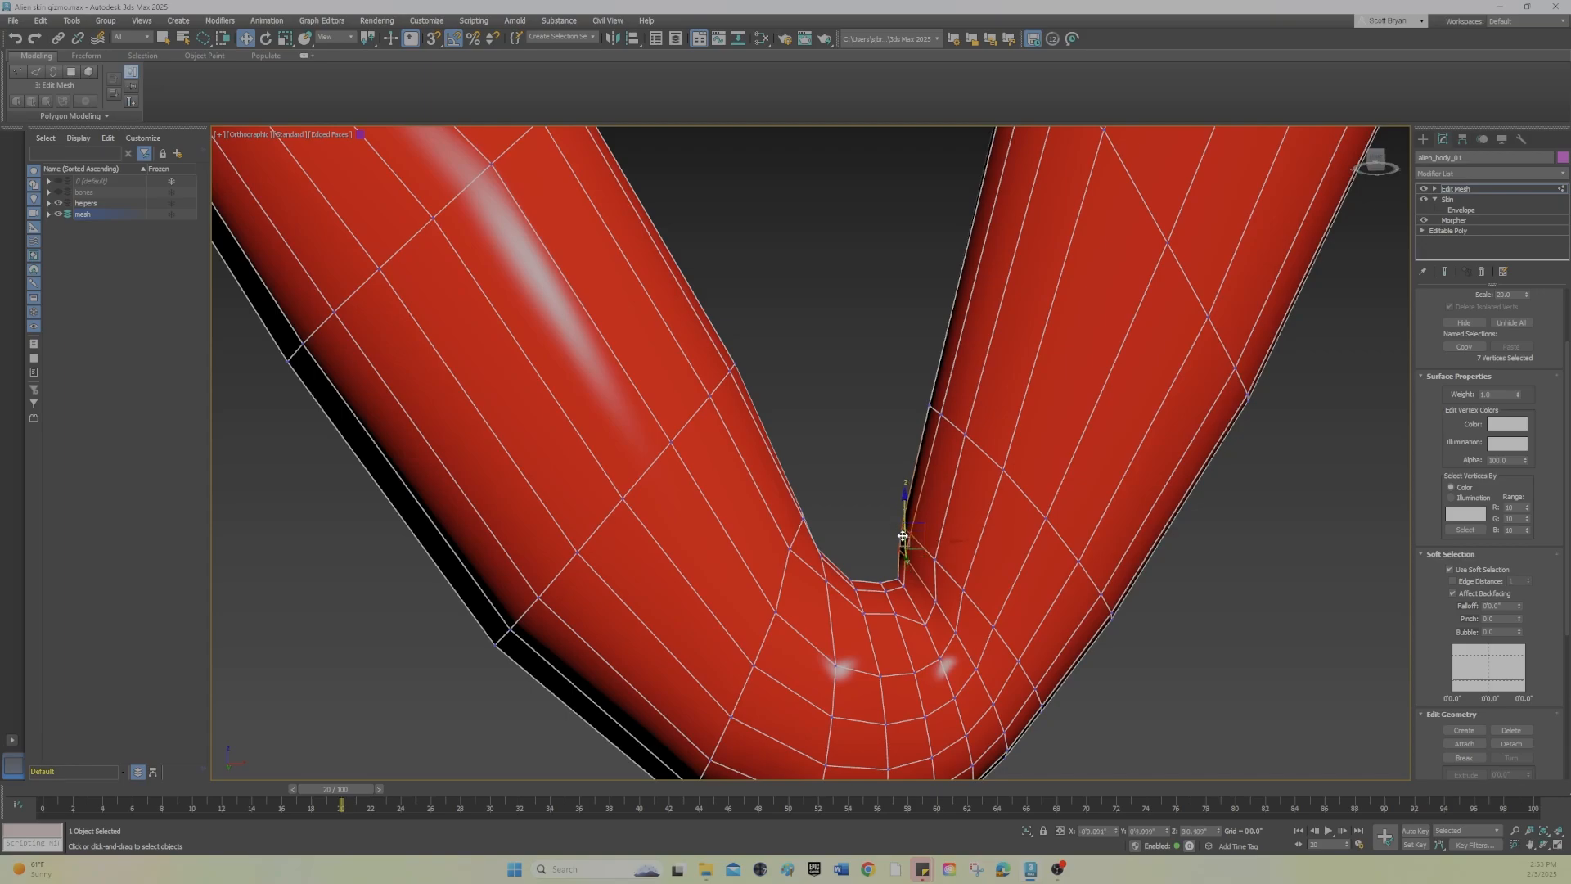
mouse_move(912, 583)
mouse_down()
mouse_move(906, 570)
mouse_move(925, 583)
mouse_move(886, 600)
mouse_move(876, 576)
mouse_up()
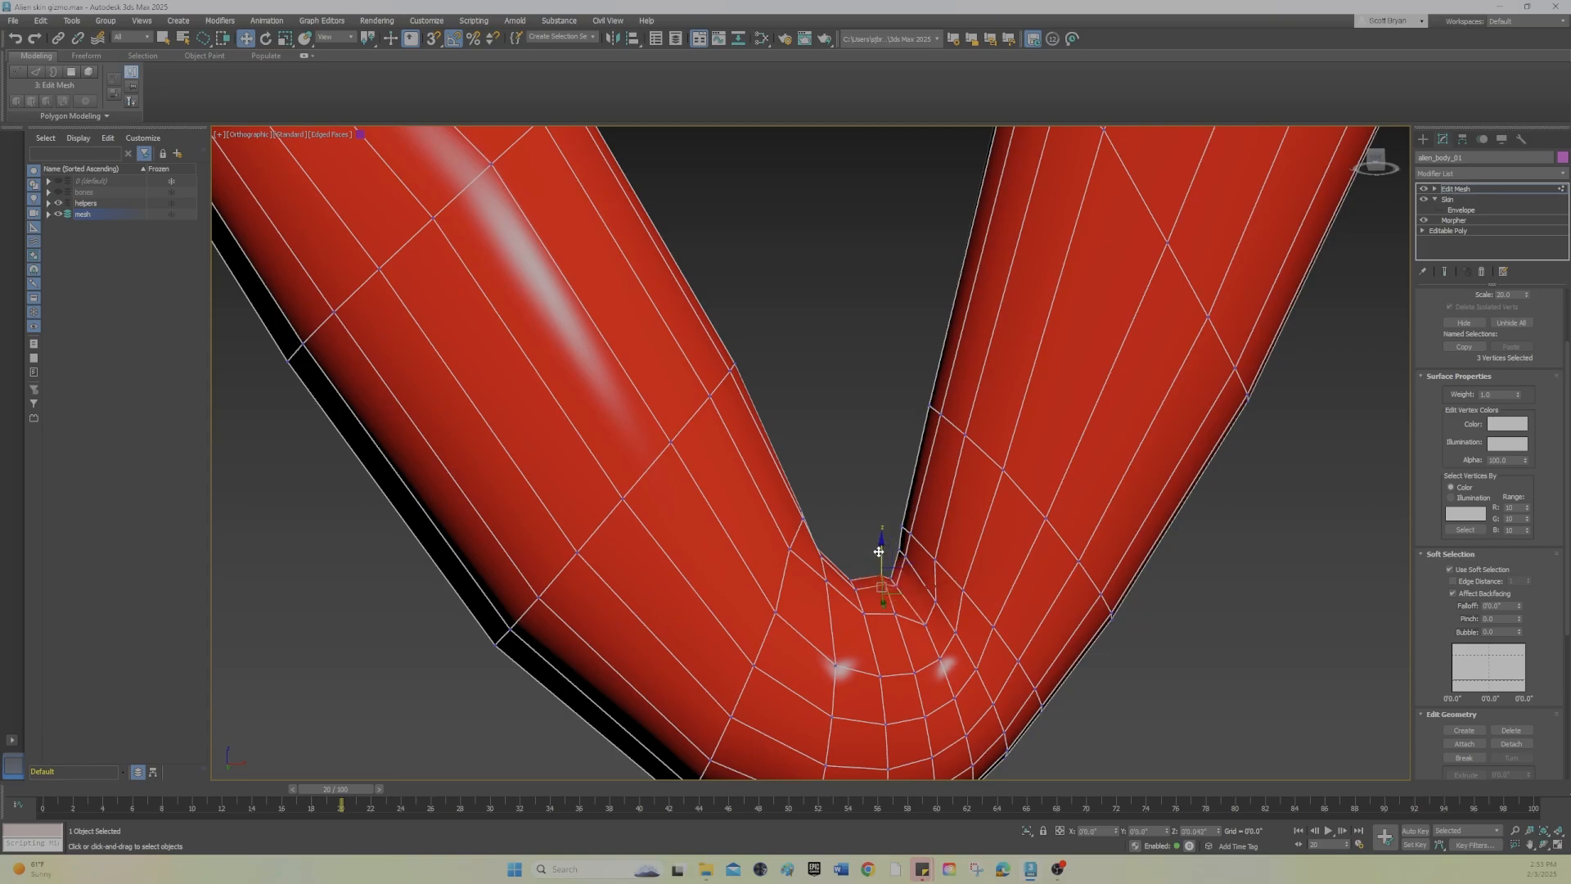
Step: Raise the crease vertices on the upper-arm side to shape the inner elbow into a sharper fold
middle_drag(880, 559, 866, 504)
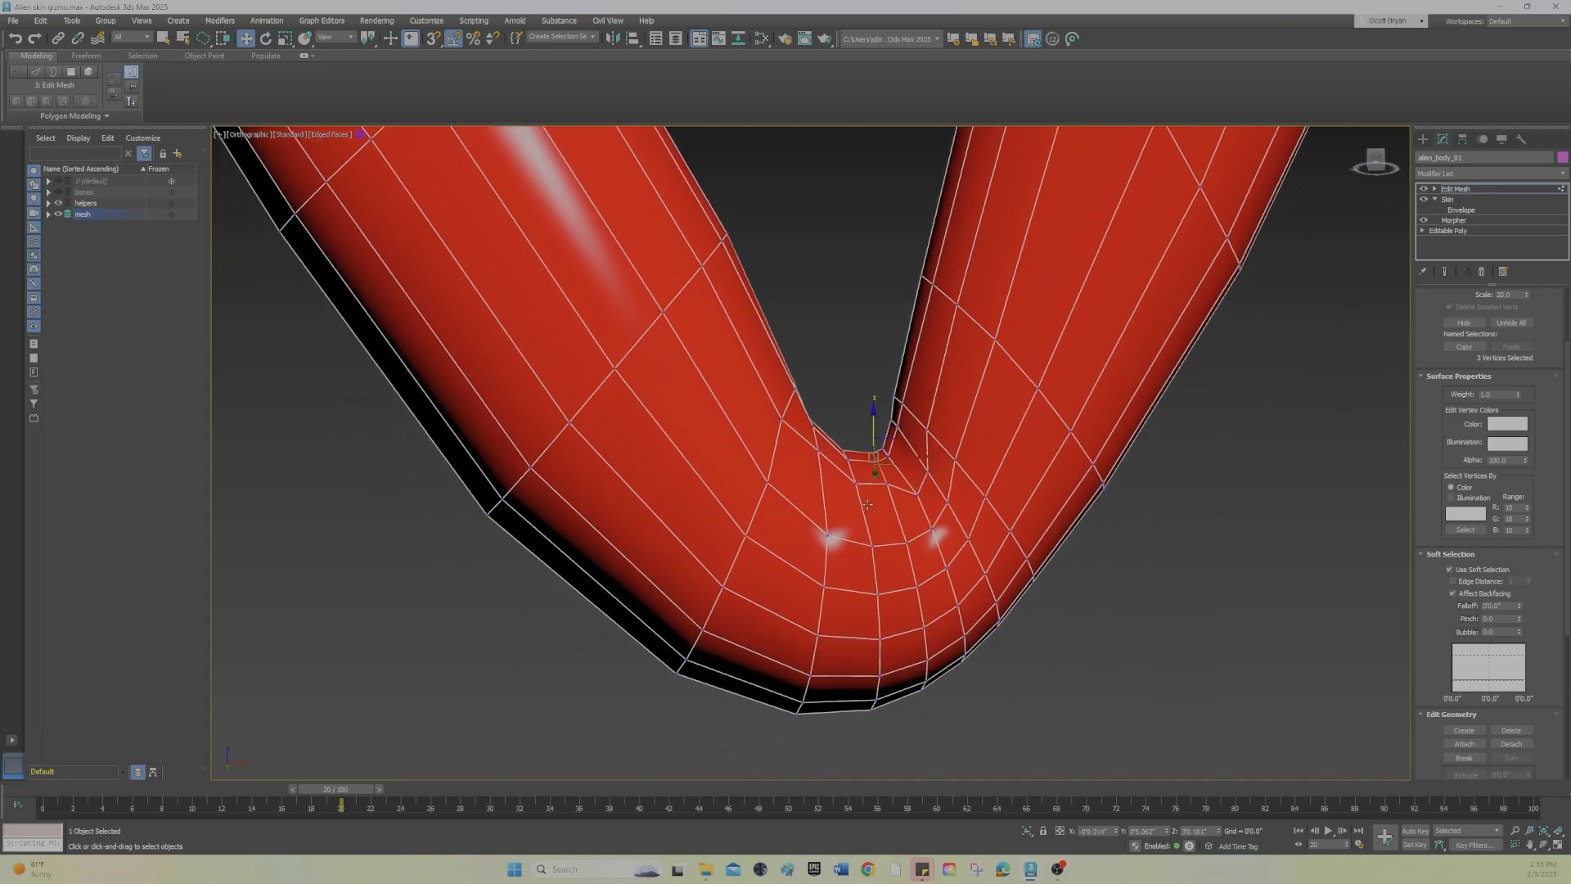
click(825, 394)
drag(853, 421, 870, 473)
drag(909, 382, 890, 376)
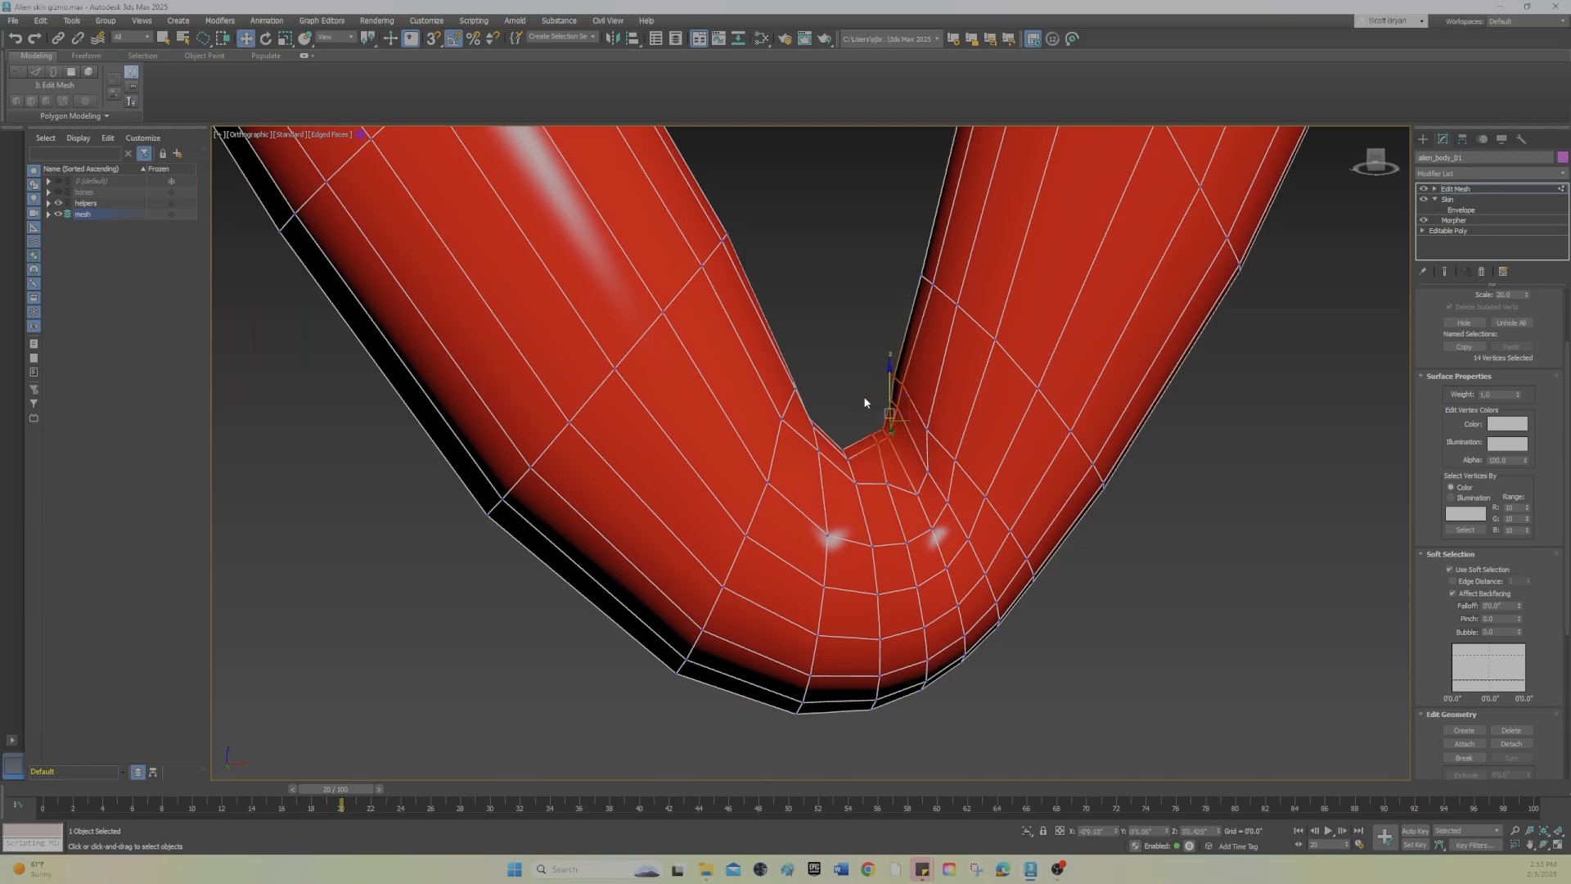
click(876, 425)
mouse_move(890, 427)
mouse_down()
mouse_move(905, 431)
mouse_move(884, 427)
mouse_move(881, 394)
mouse_up()
click(862, 387)
scroll(899, 449, down, 1)
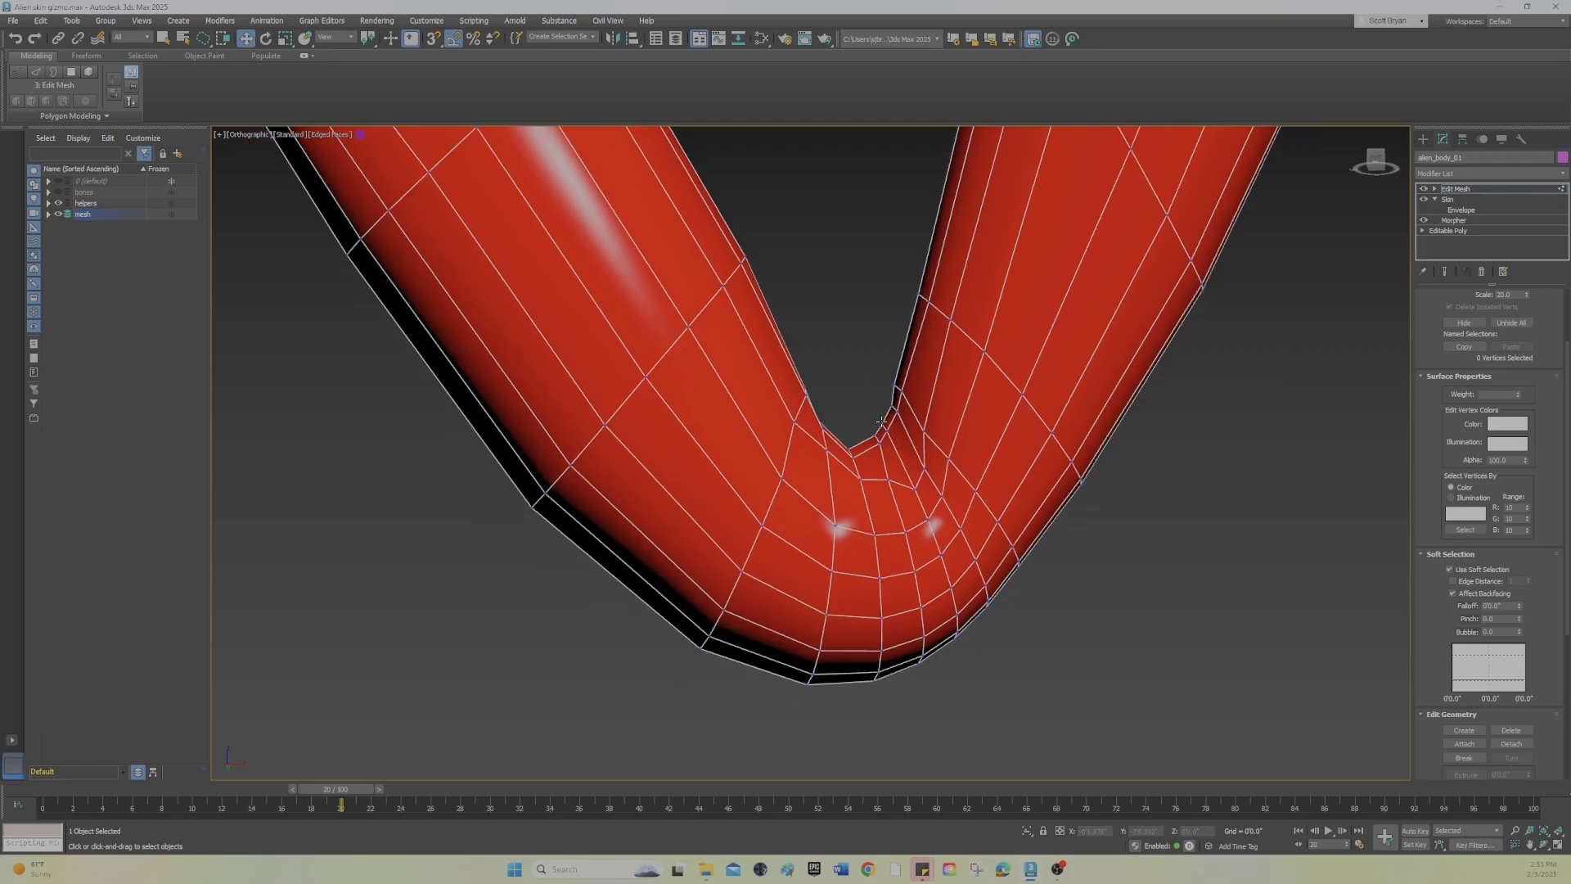
Step: Reposition the misplaced vertices beside the elbow crease on the arm's other side to clean up the overlapping edges
alt+middle_drag(882, 422, 891, 438)
scroll(802, 324, up, 2)
middle_drag(809, 253, 790, 491)
scroll(790, 491, up, 2)
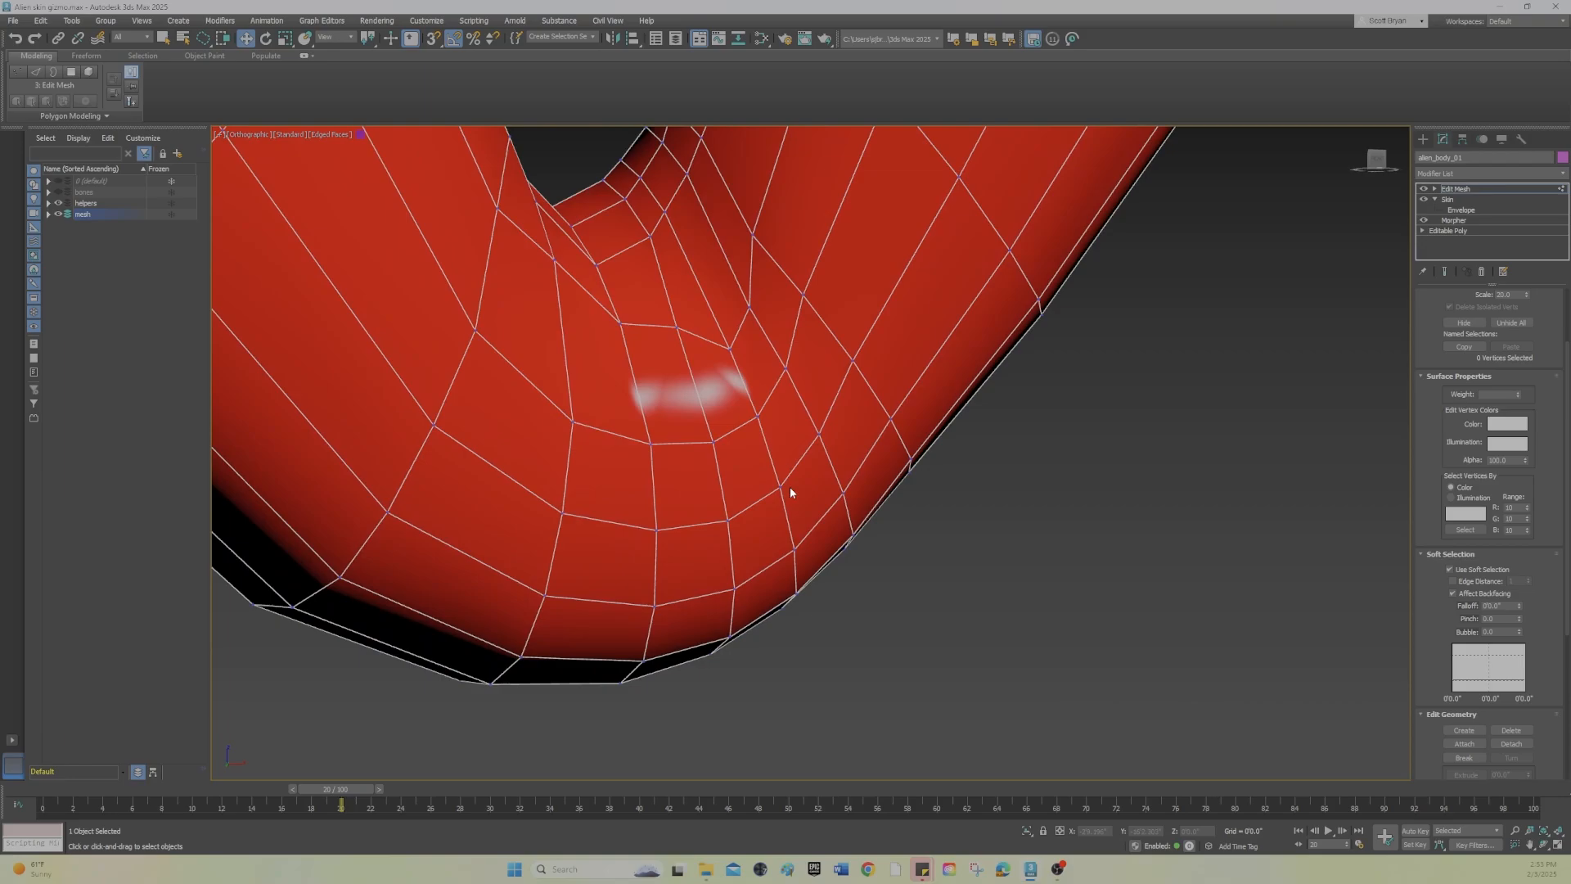
click(650, 242)
alt+middle_drag(679, 319, 898, 347)
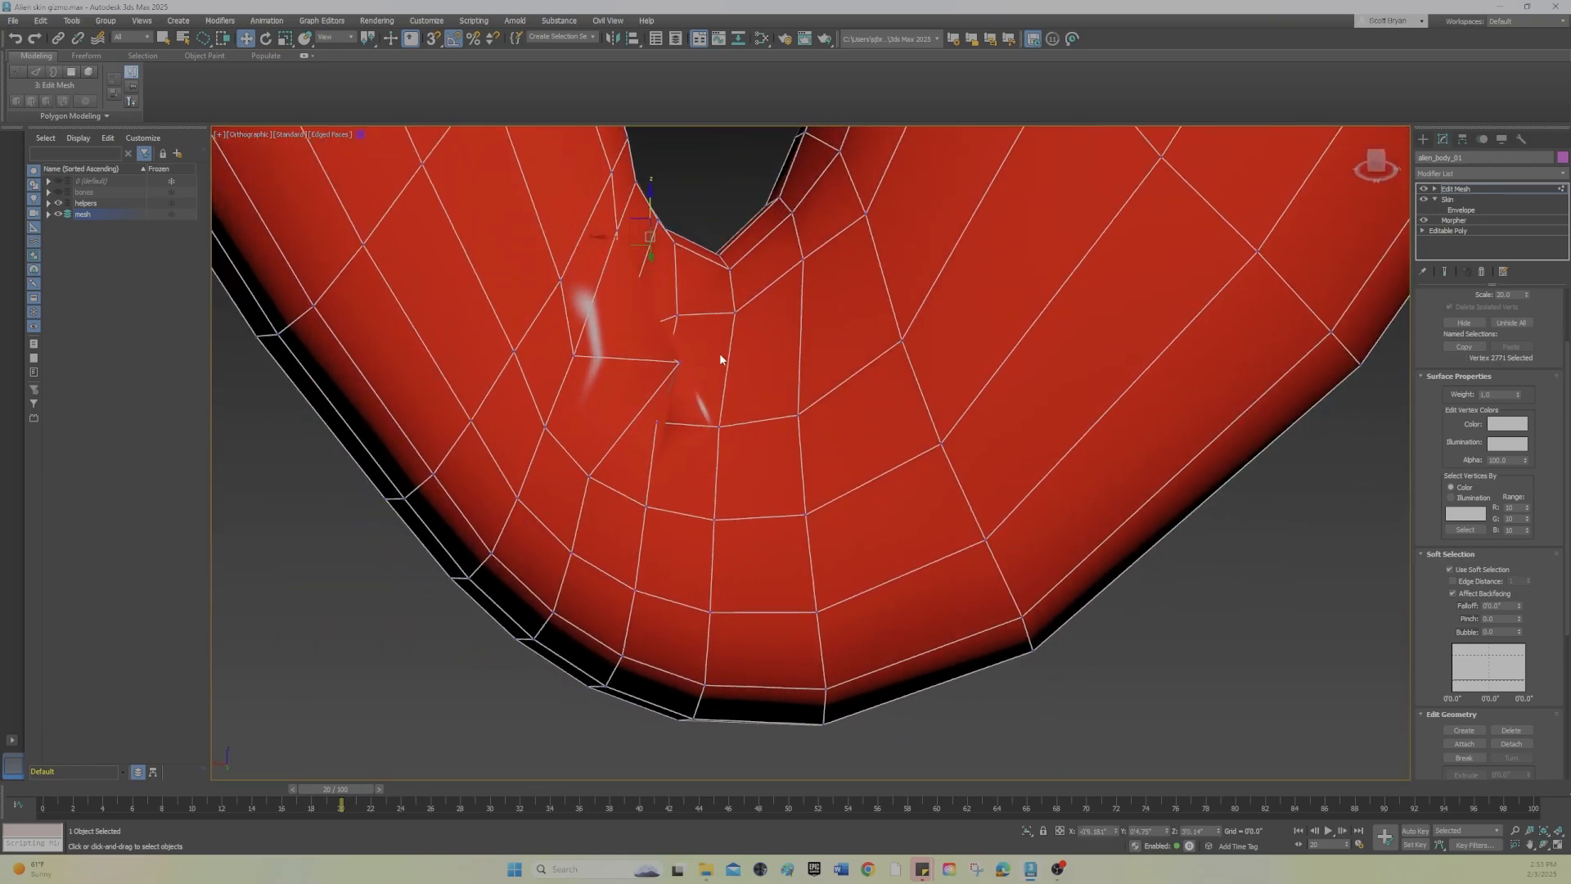
drag(685, 370, 579, 368)
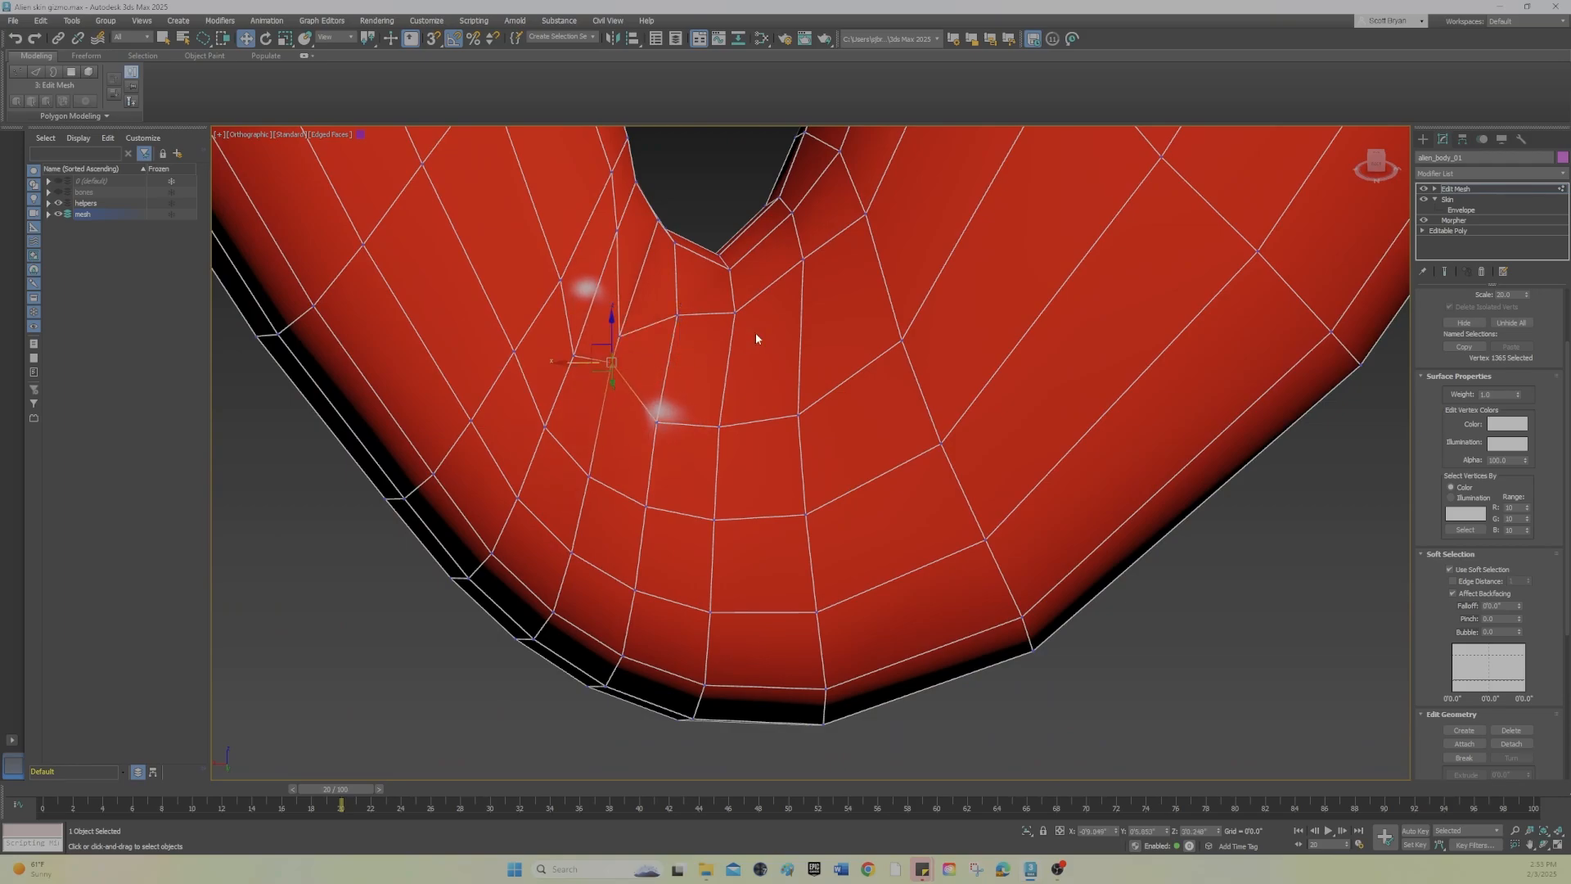
middle_drag(757, 339, 761, 496)
scroll(761, 496, down, 3)
click(705, 357)
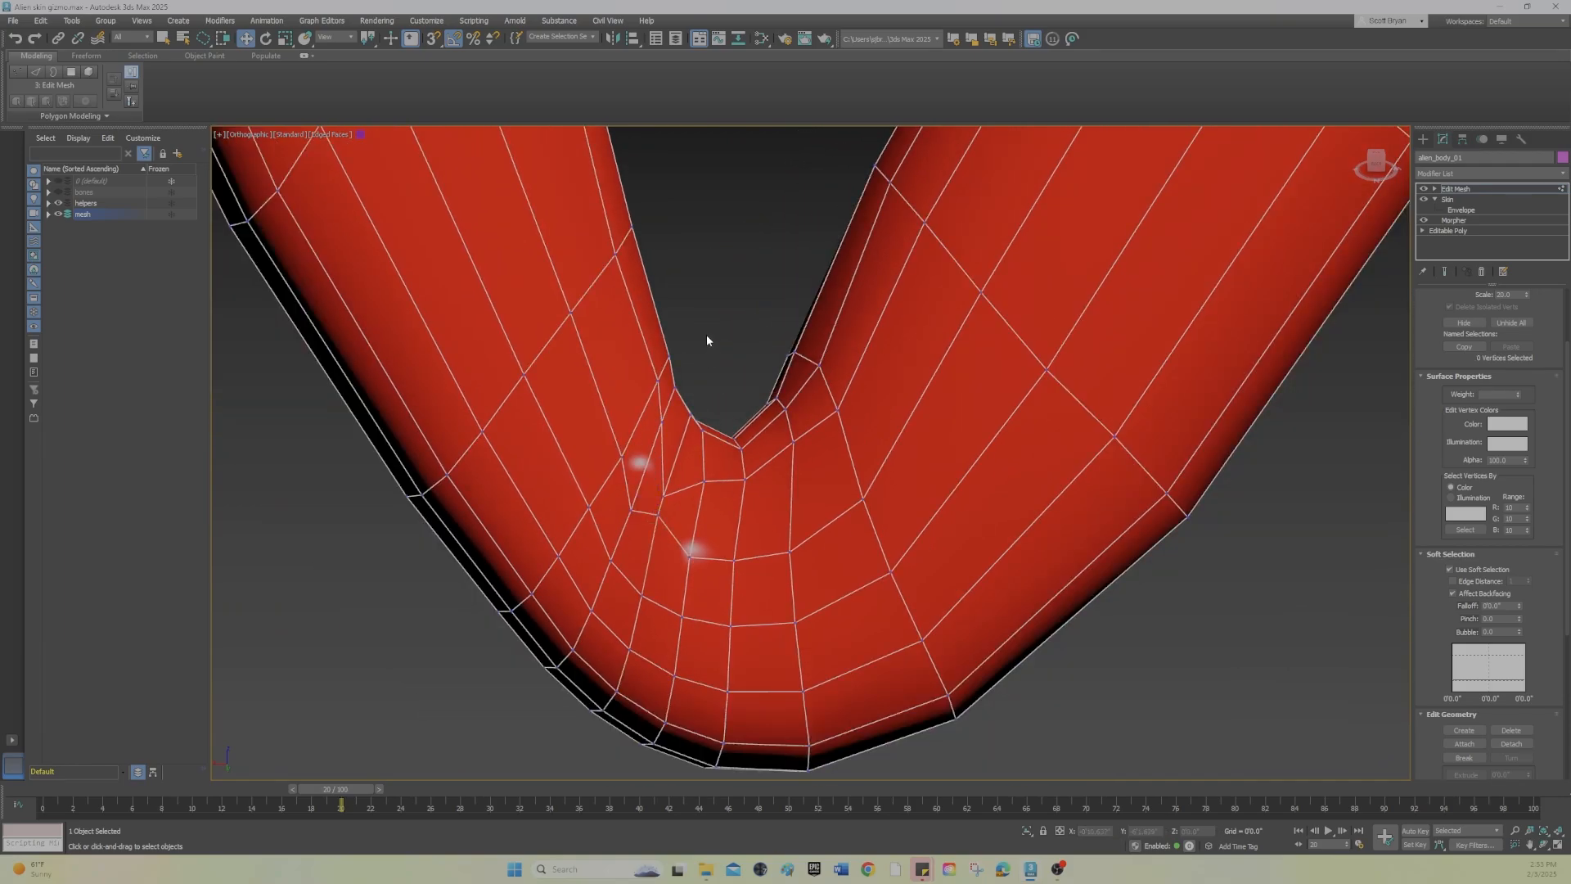
Step: Lasso-select the upper-arm side vertices of the elbow crease and adjust their position
scroll(739, 373, down, 3)
middle_drag(739, 379, 779, 520)
scroll(776, 480, up, 1)
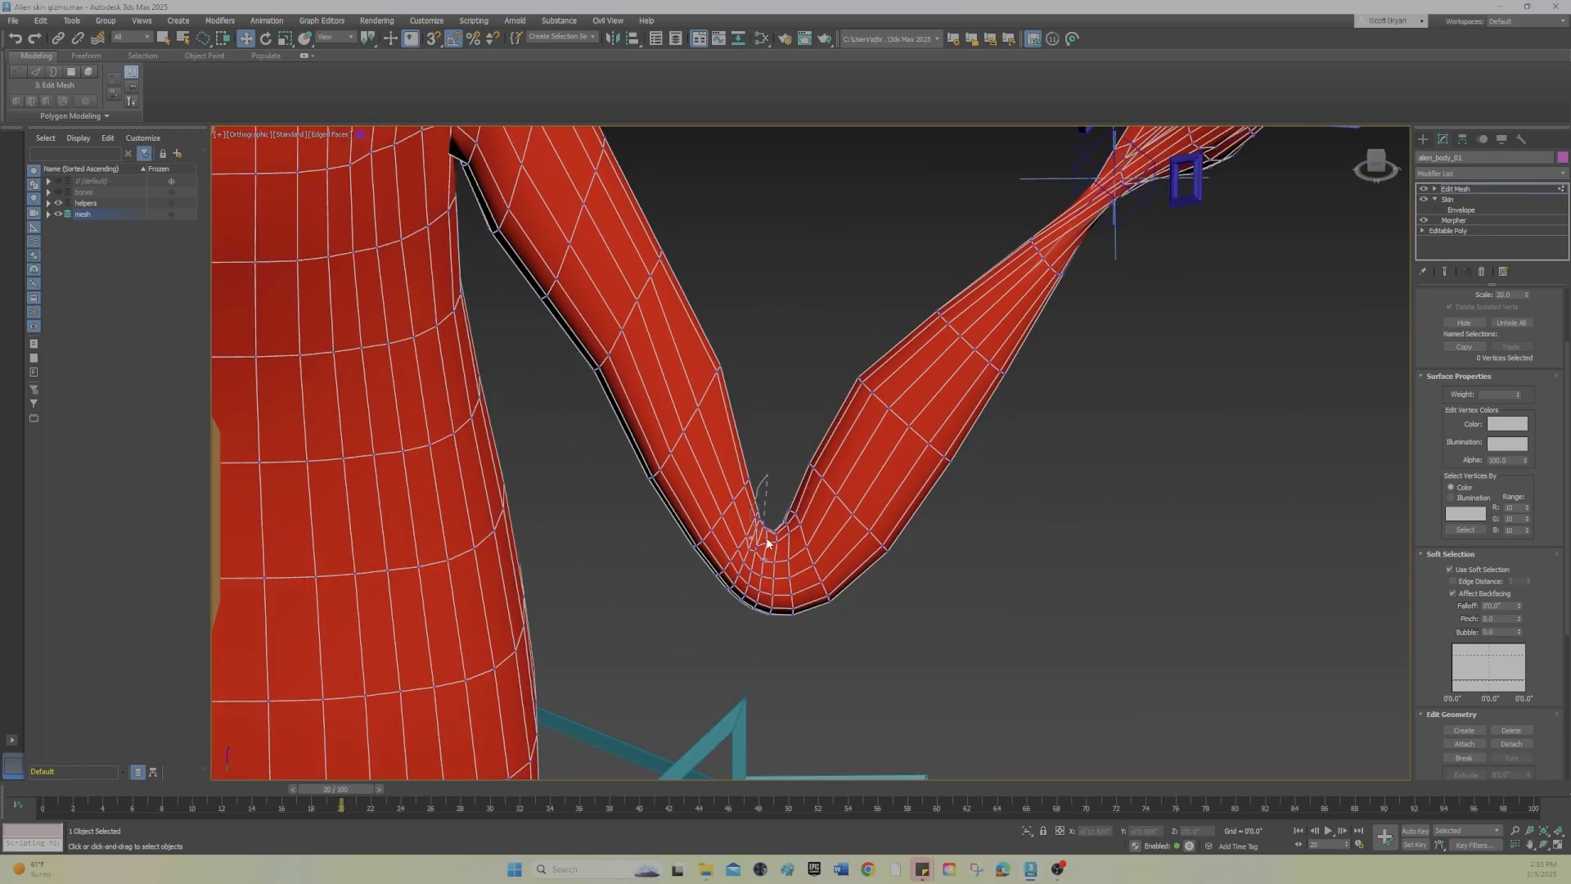
drag(769, 513, 773, 484)
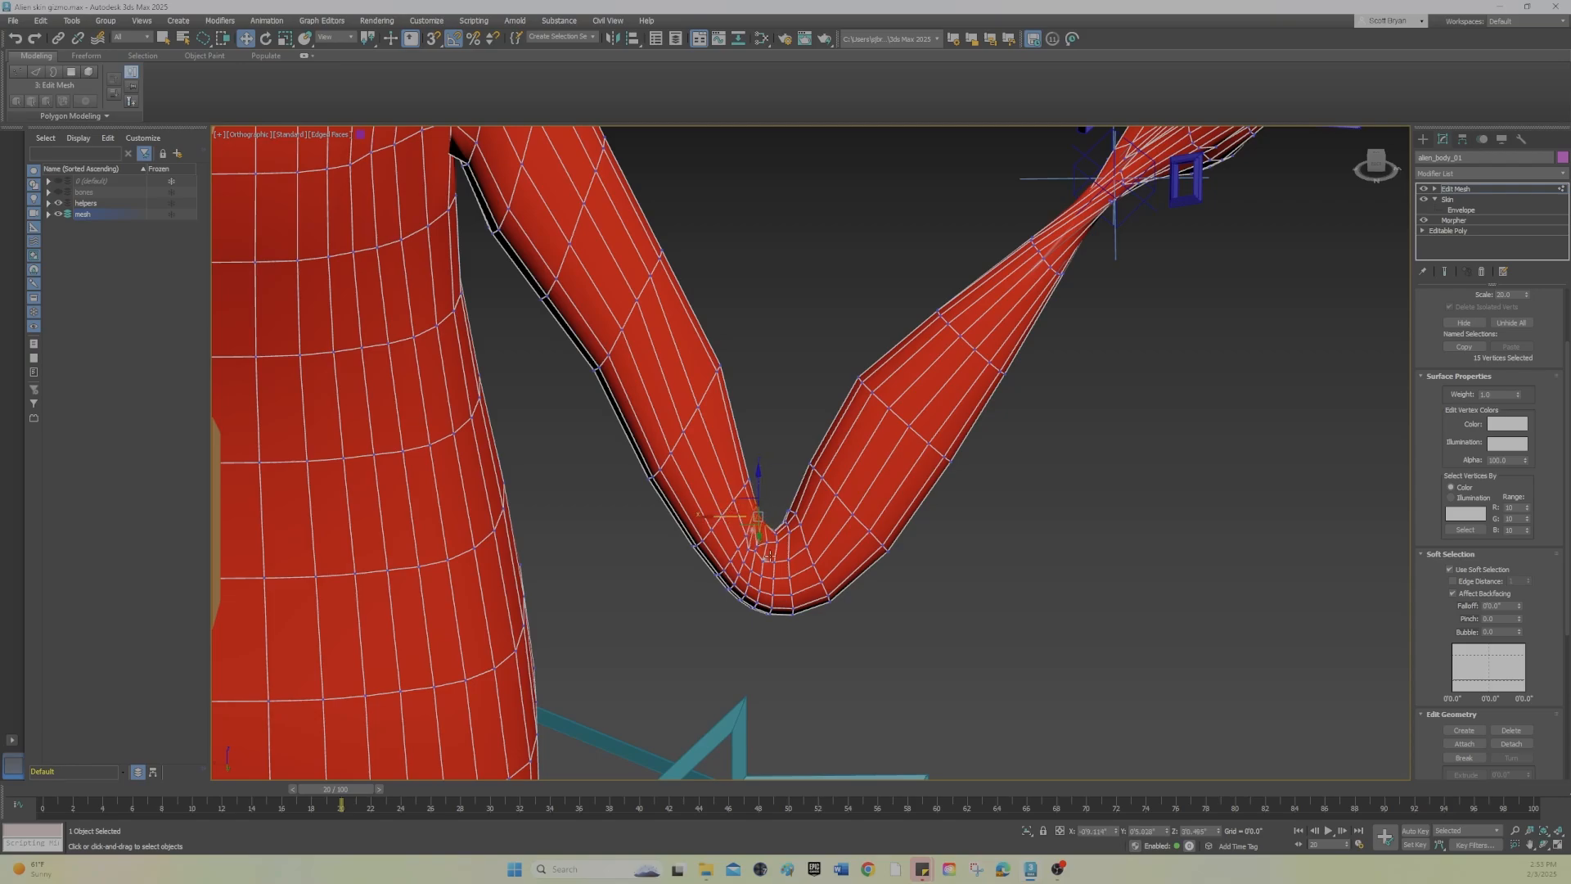
click(782, 470)
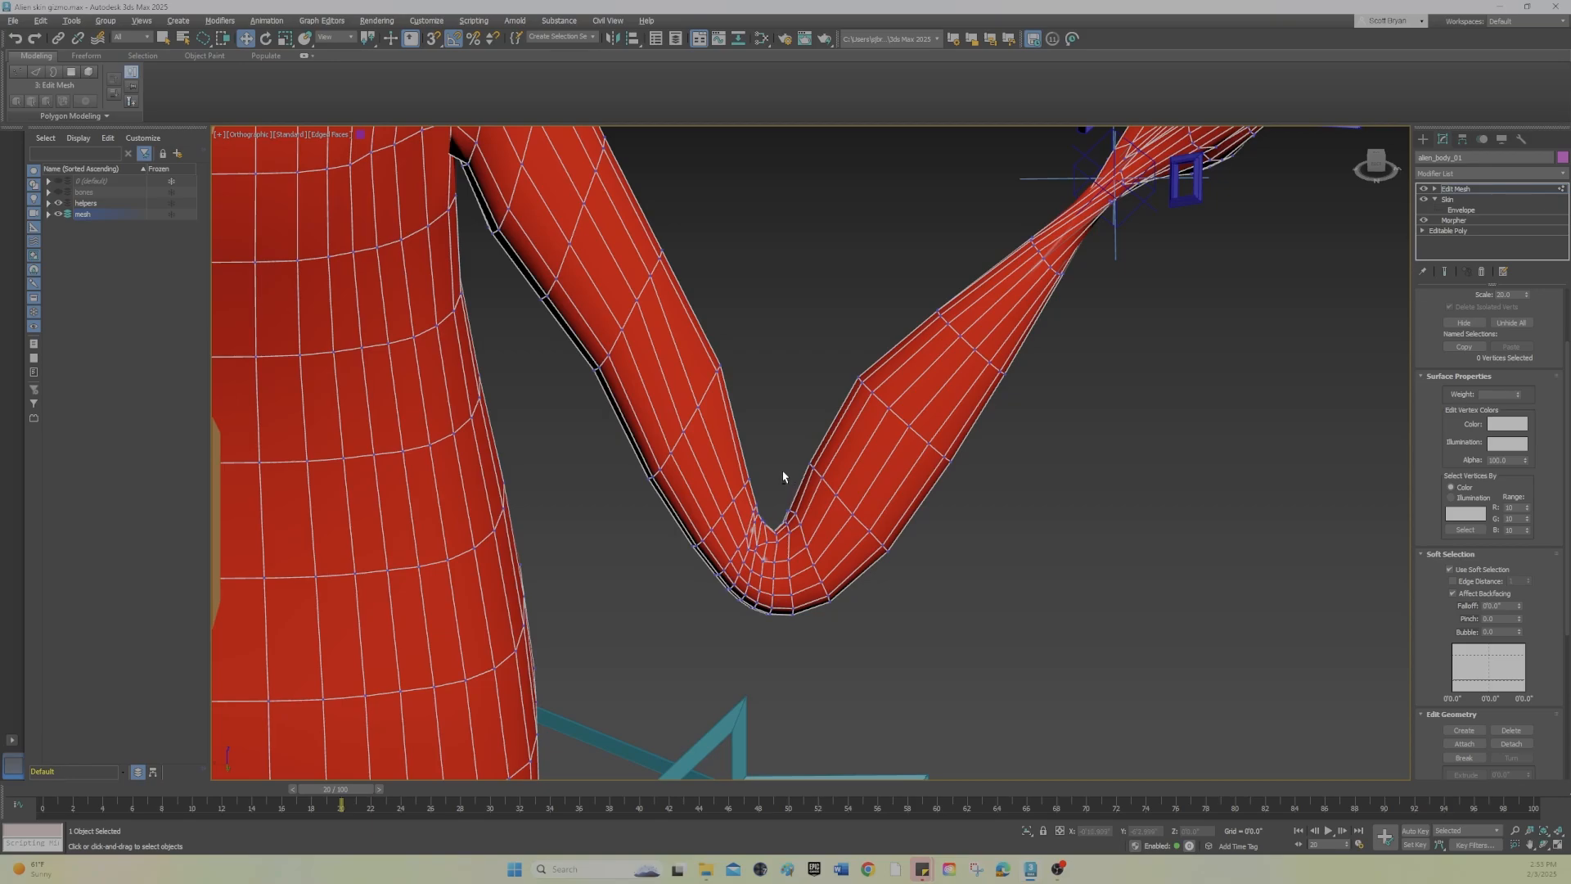
Step: Select the overlapping vertices beside the elbow crease on the upper-arm side and move them to smooth the pinched edges
alt+middle_drag(782, 473, 765, 483)
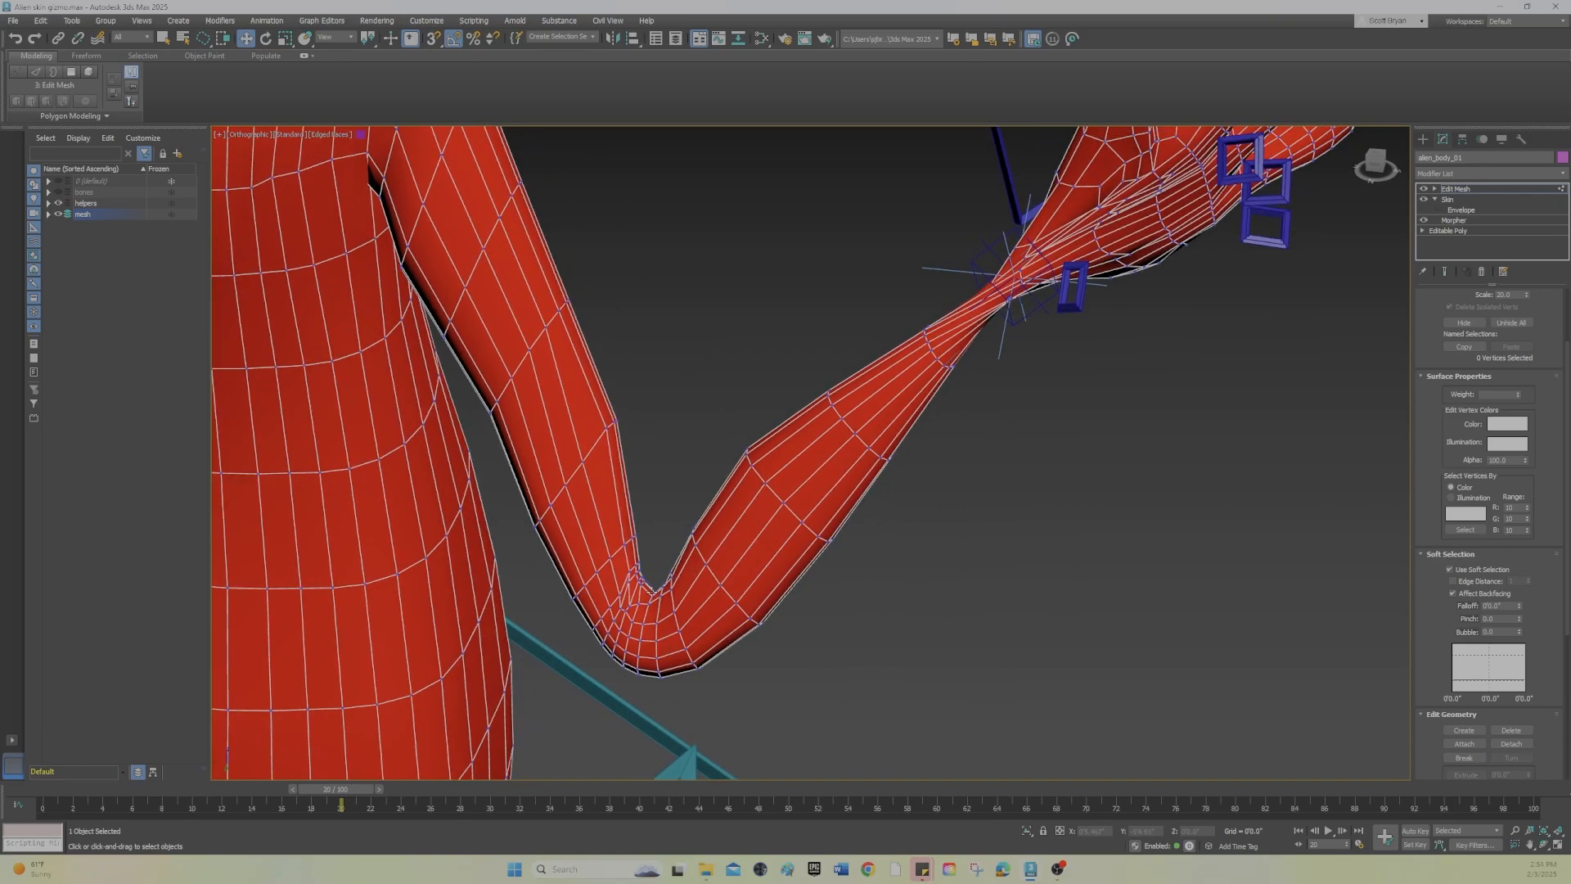
click(652, 591)
alt+middle_drag(649, 562, 489, 517)
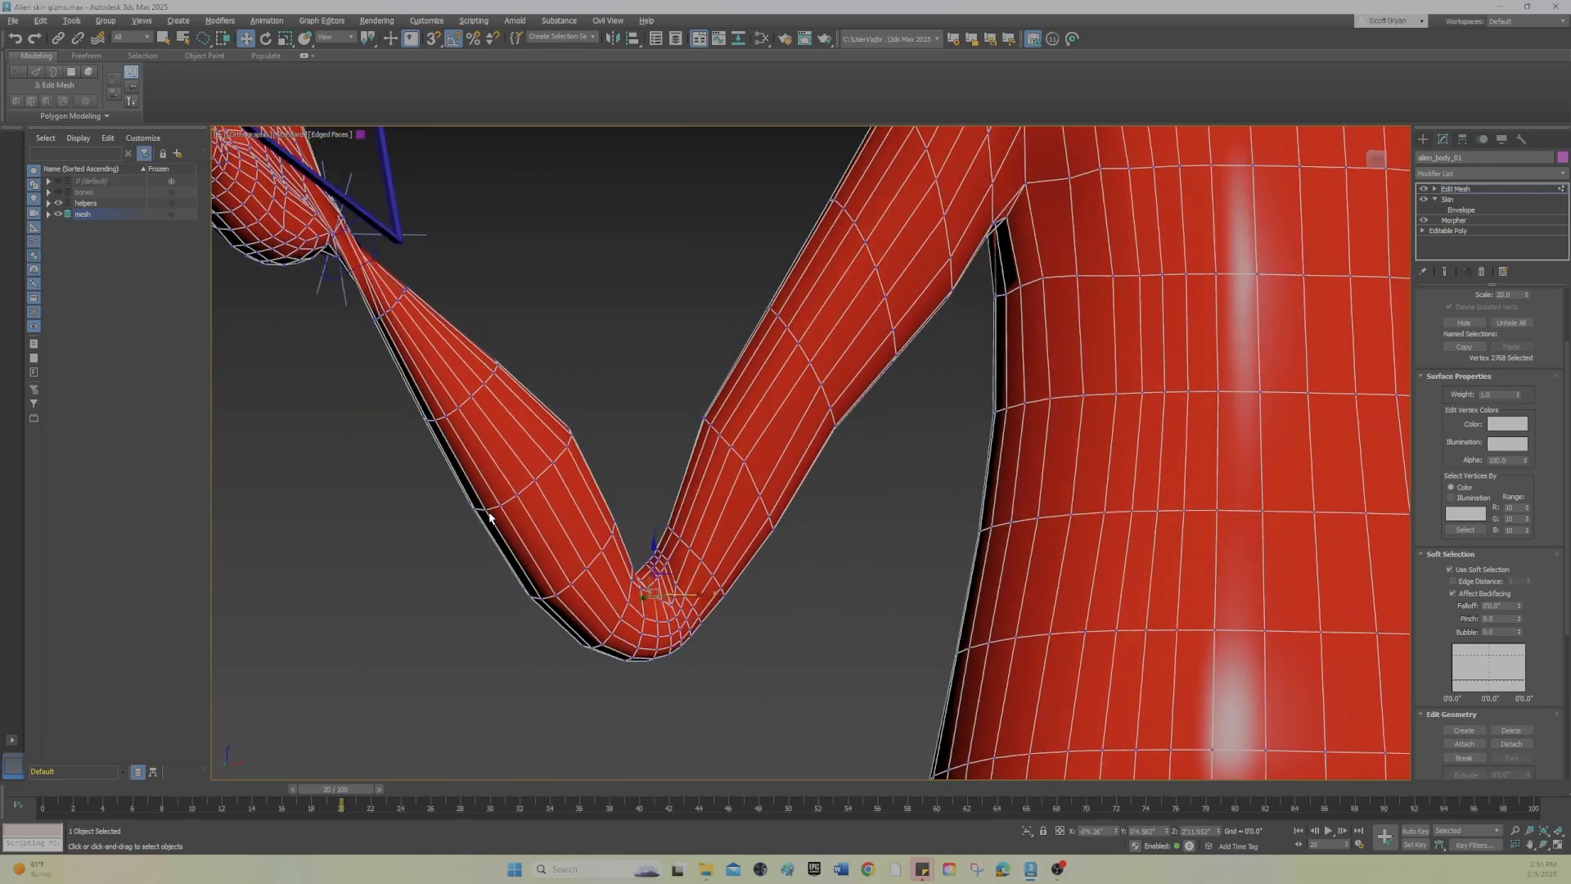
scroll(621, 607, up, 5)
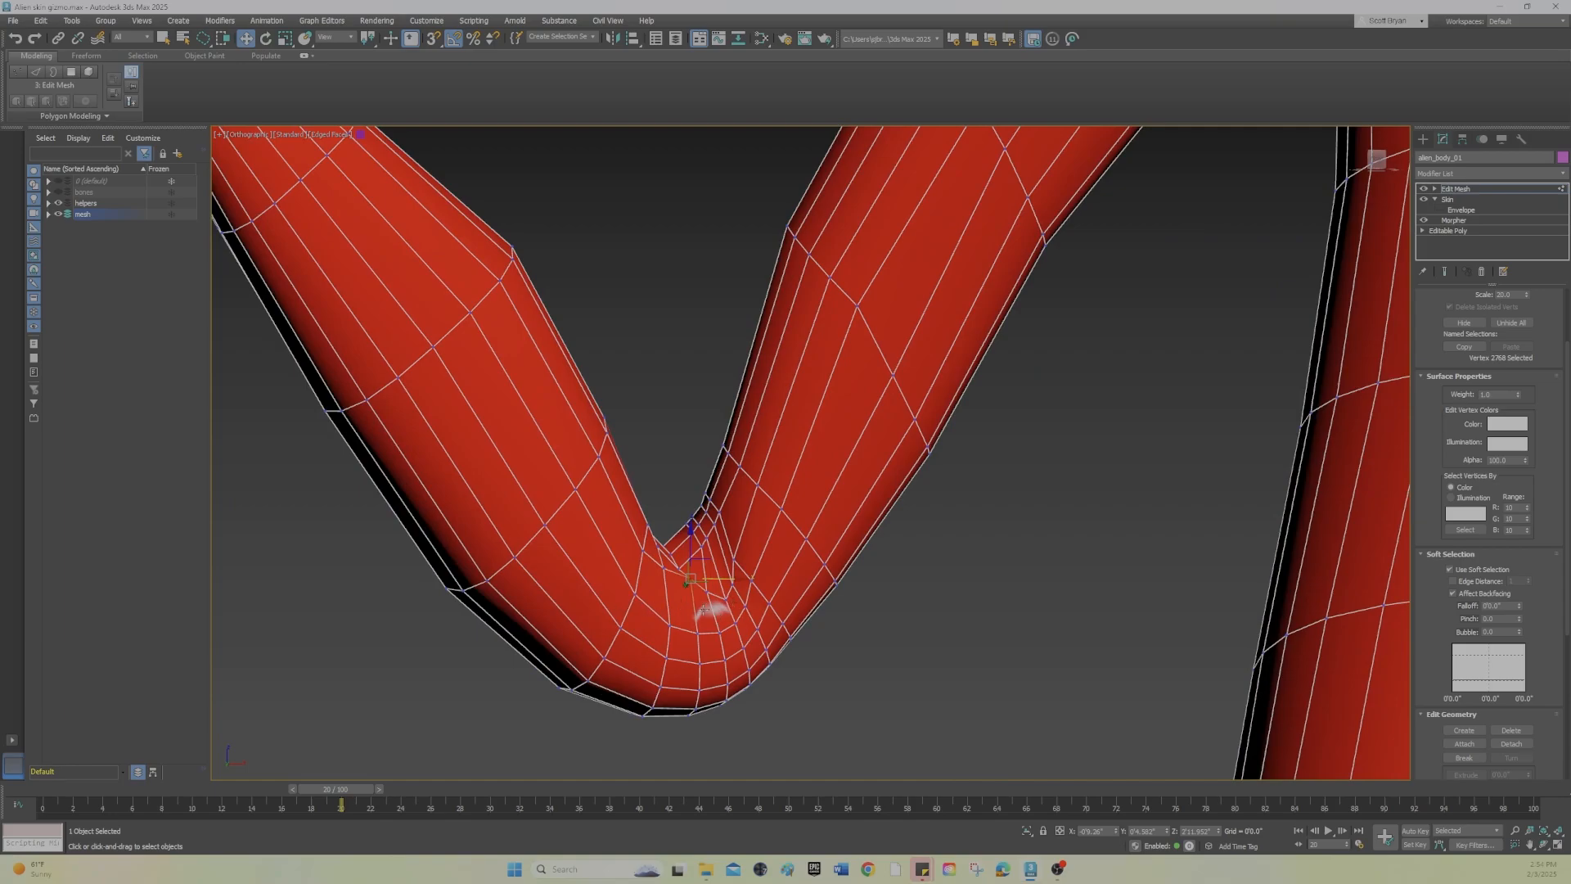
click(705, 595)
mouse_move(724, 555)
mouse_down()
mouse_move(719, 603)
mouse_move(725, 549)
mouse_move(739, 552)
mouse_up()
click(733, 572)
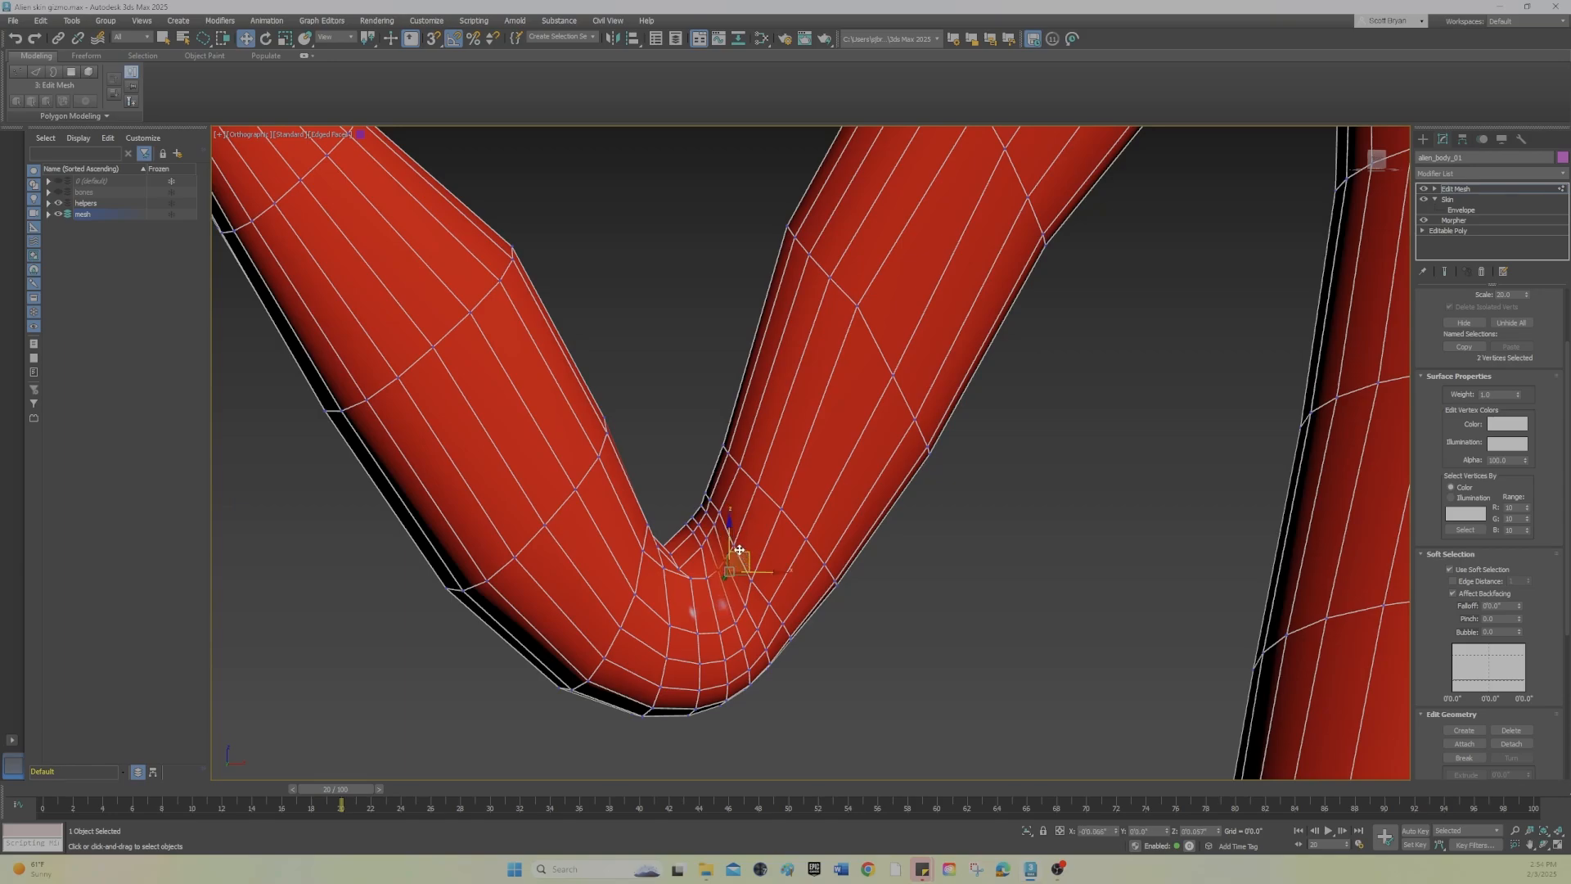
Step: Reposition the vertex at the outer end of the crease fold, viewed from above the bent arm
alt+middle_drag(739, 550, 740, 617)
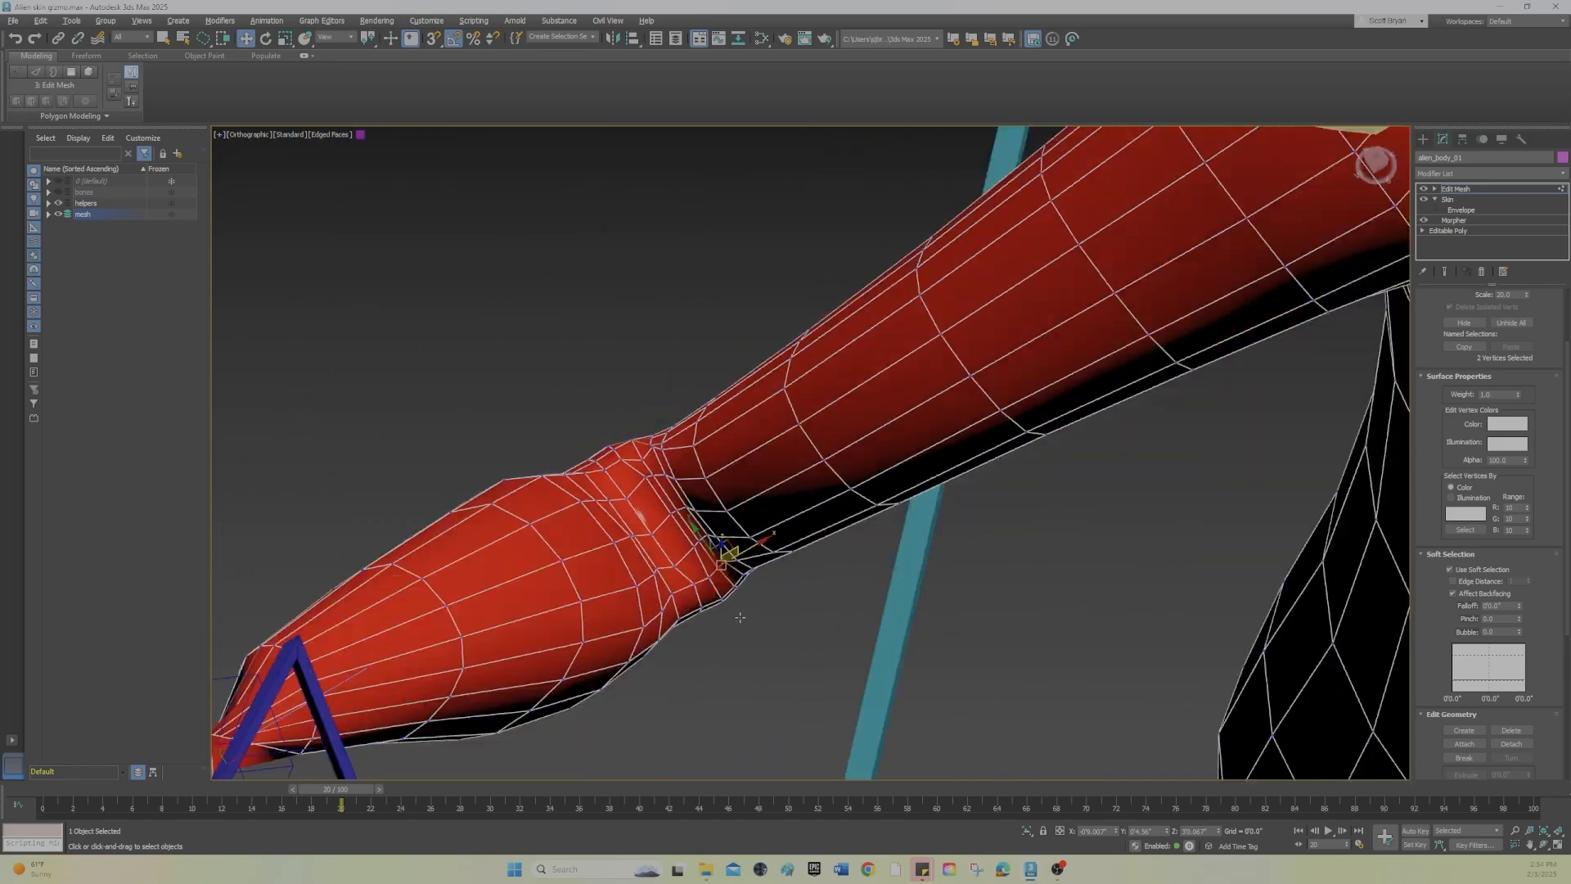
scroll(740, 617, up, 3)
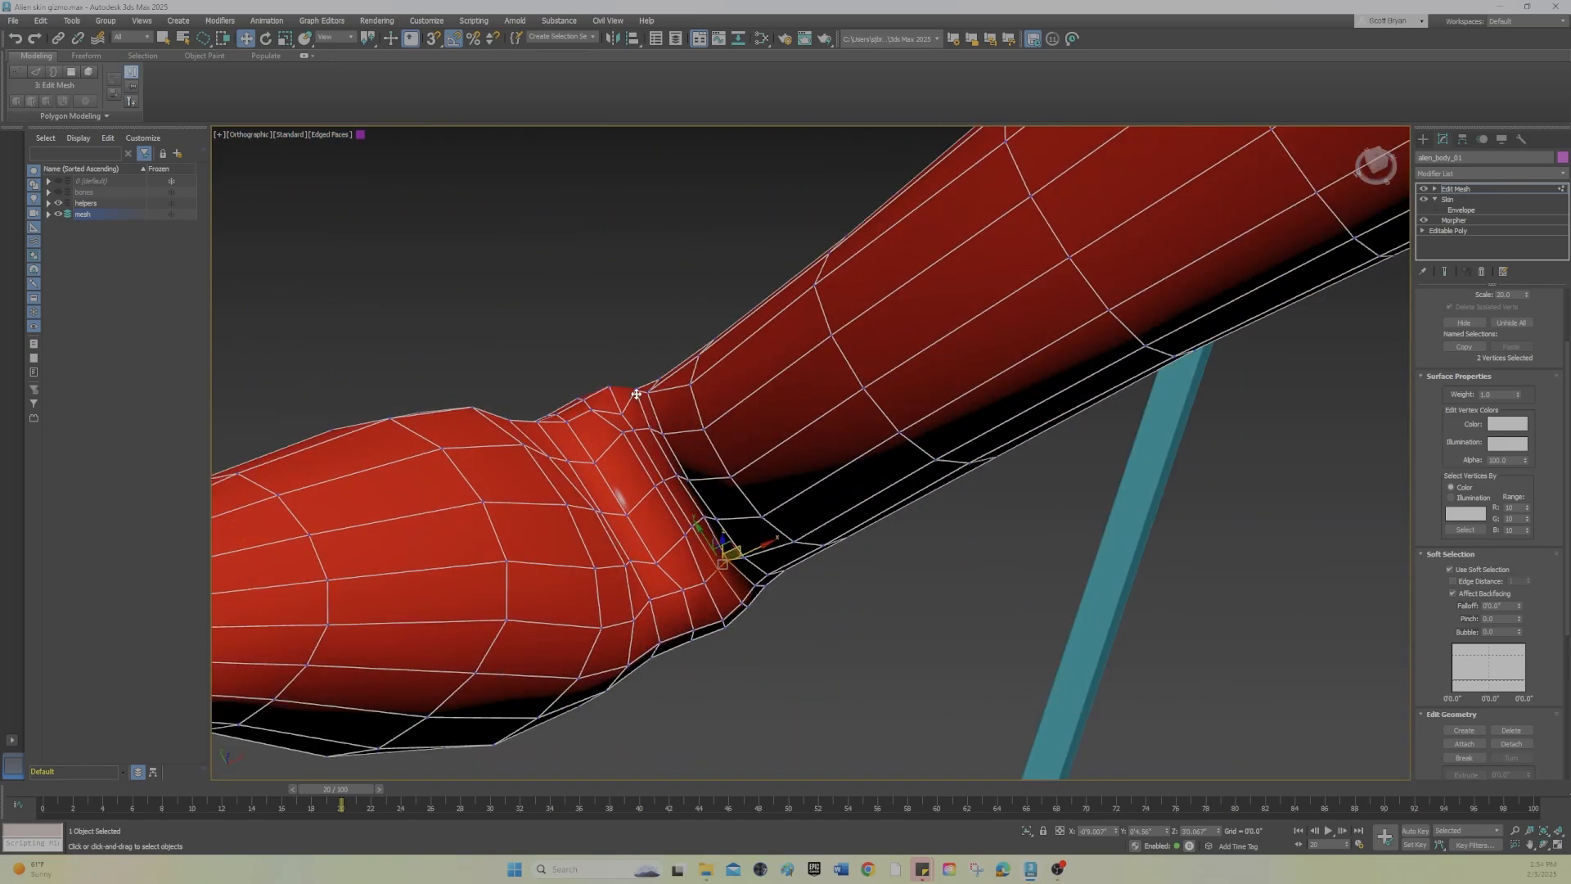
click(636, 393)
drag(621, 376, 628, 387)
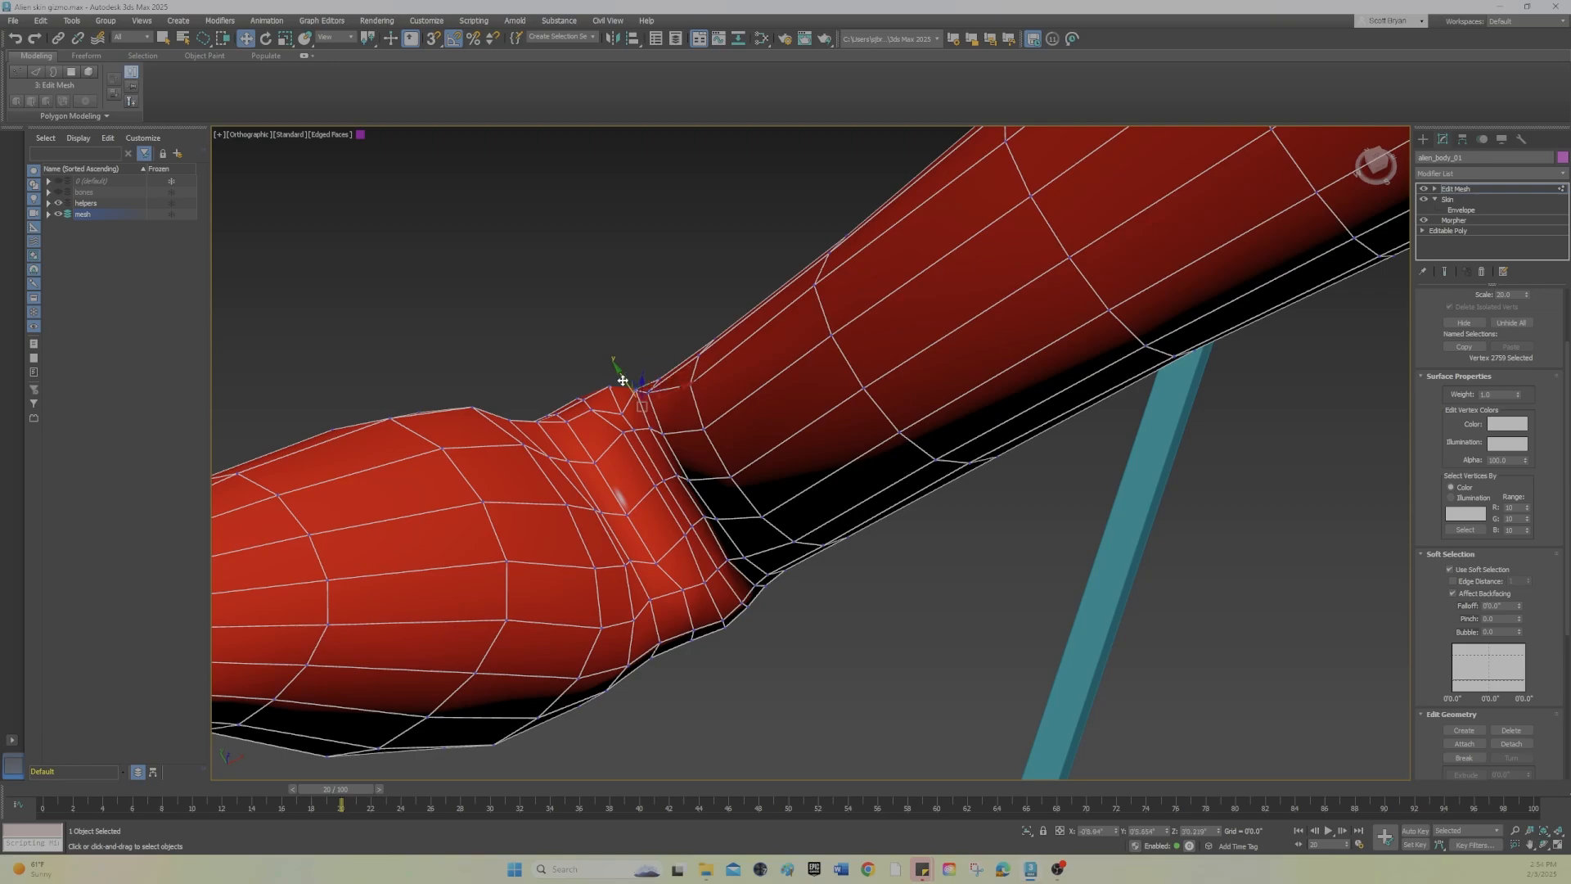
alt+middle_drag(646, 410, 652, 423)
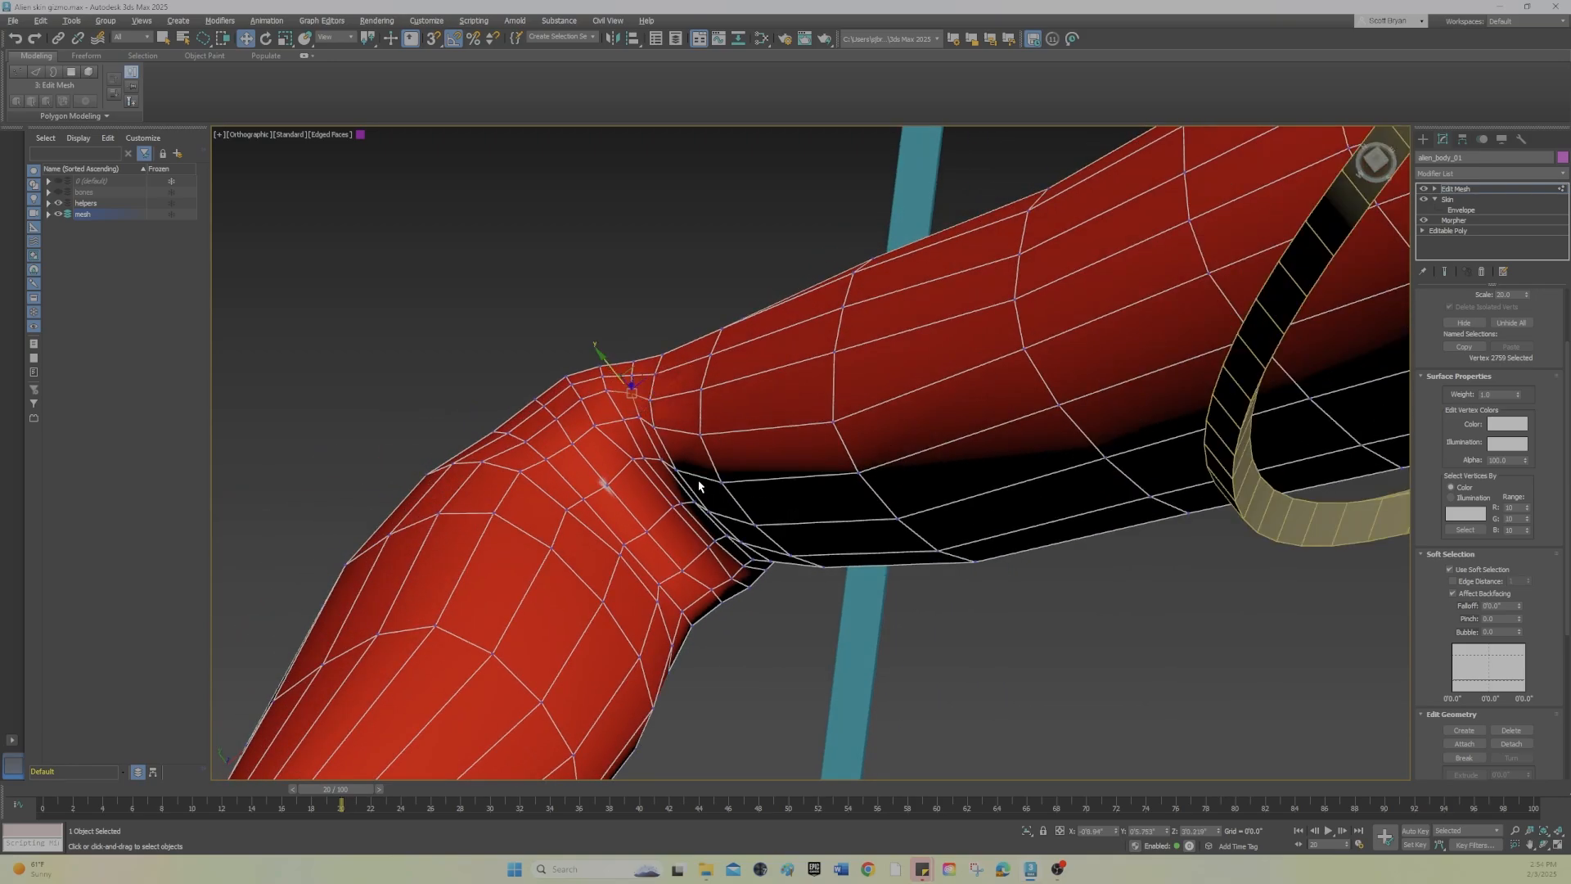
Step: Raise the low vertex on the upper-arm side of the elbow crease to even out the surrounding edges
alt+middle_drag(606, 384, 702, 365)
click(665, 341)
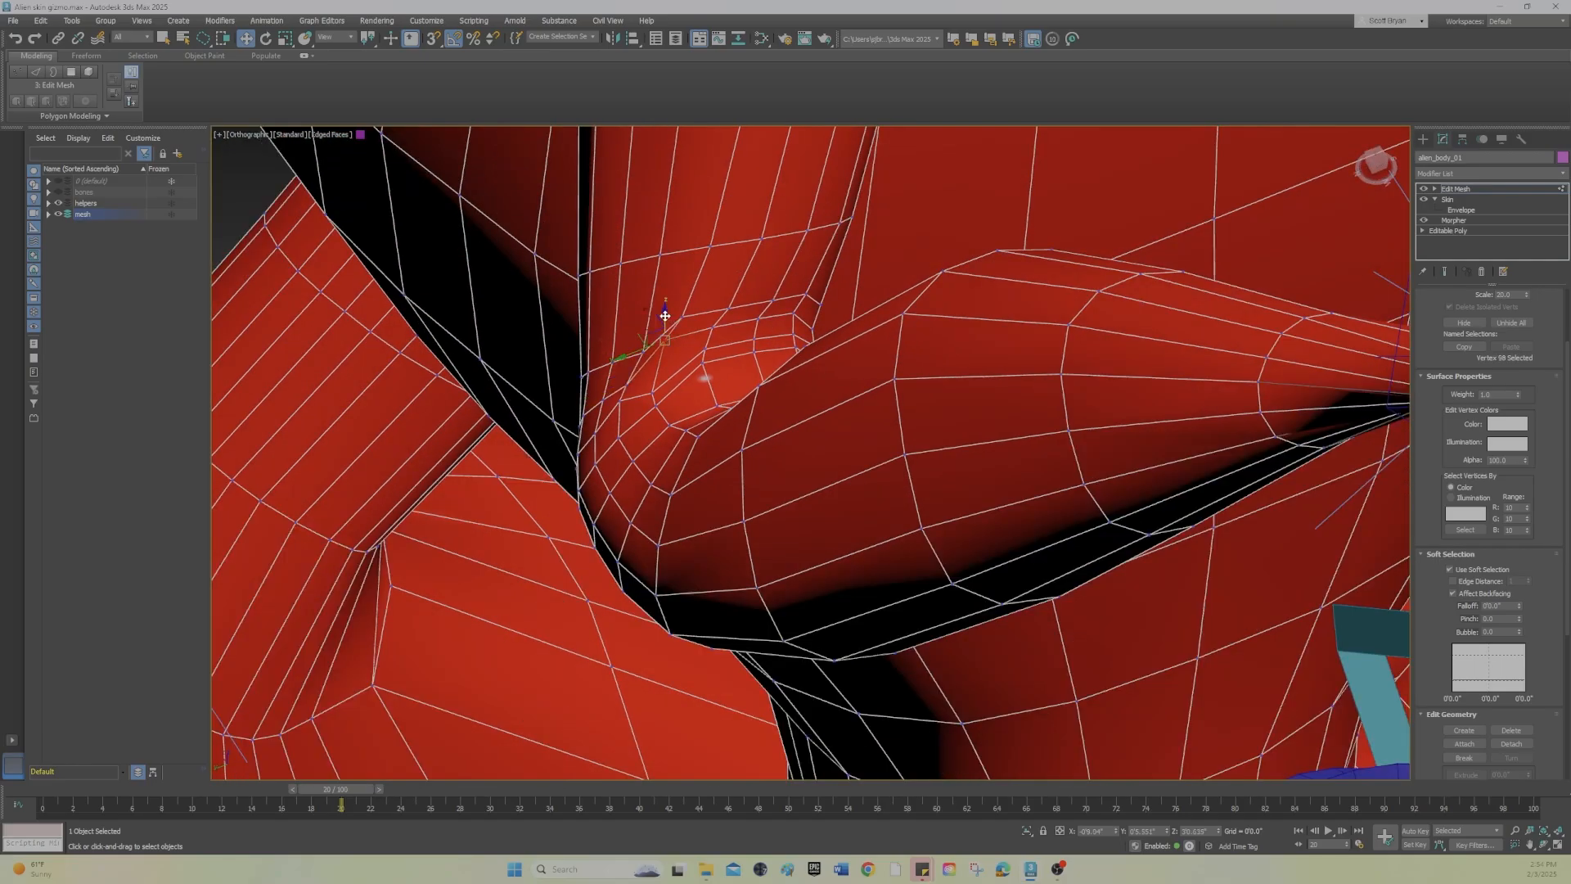
alt+middle_drag(659, 356, 729, 420)
click(665, 353)
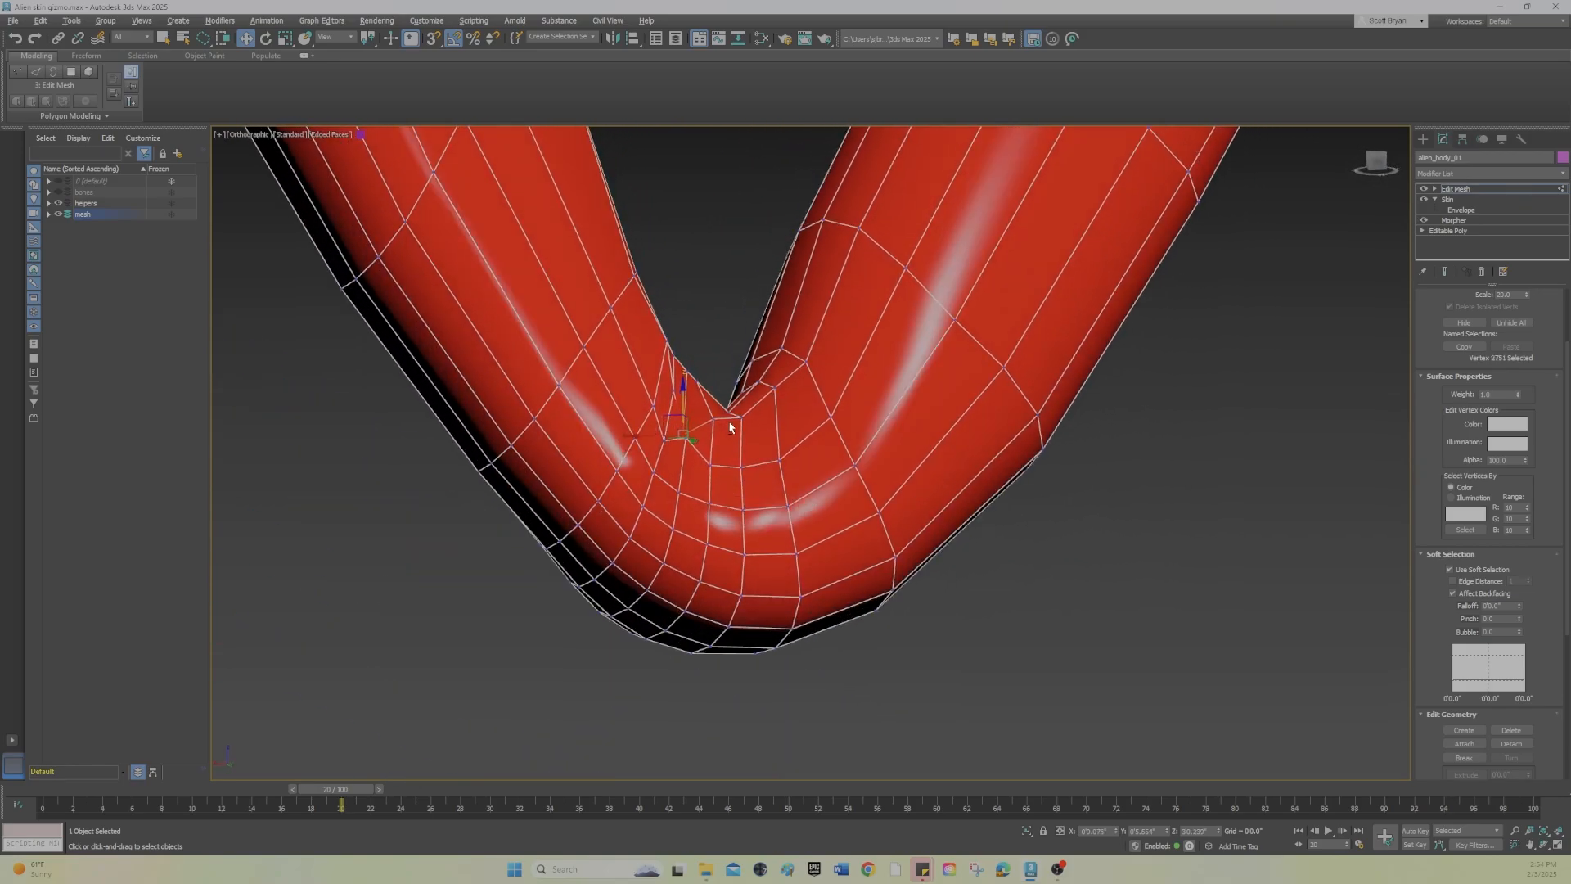
drag(684, 389, 684, 360)
Step: Adjust the single vertices around the base of the elbow crease, shifting the upper-arm side one slightly sideways
alt+middle_drag(649, 417, 681, 431)
click(661, 429)
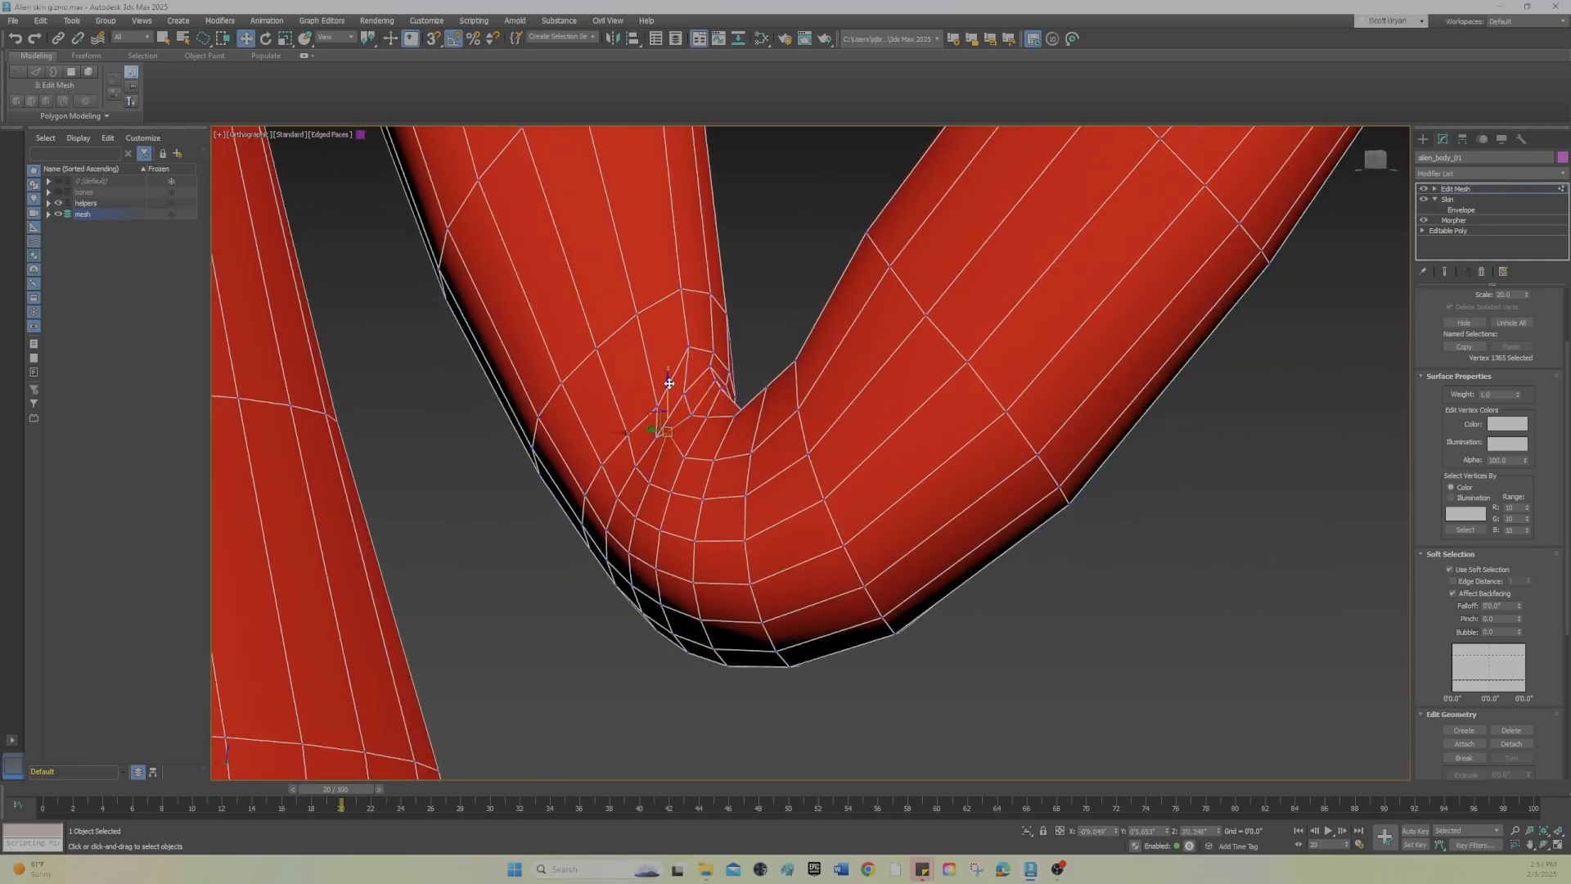
alt+middle_drag(661, 409, 648, 439)
click(645, 416)
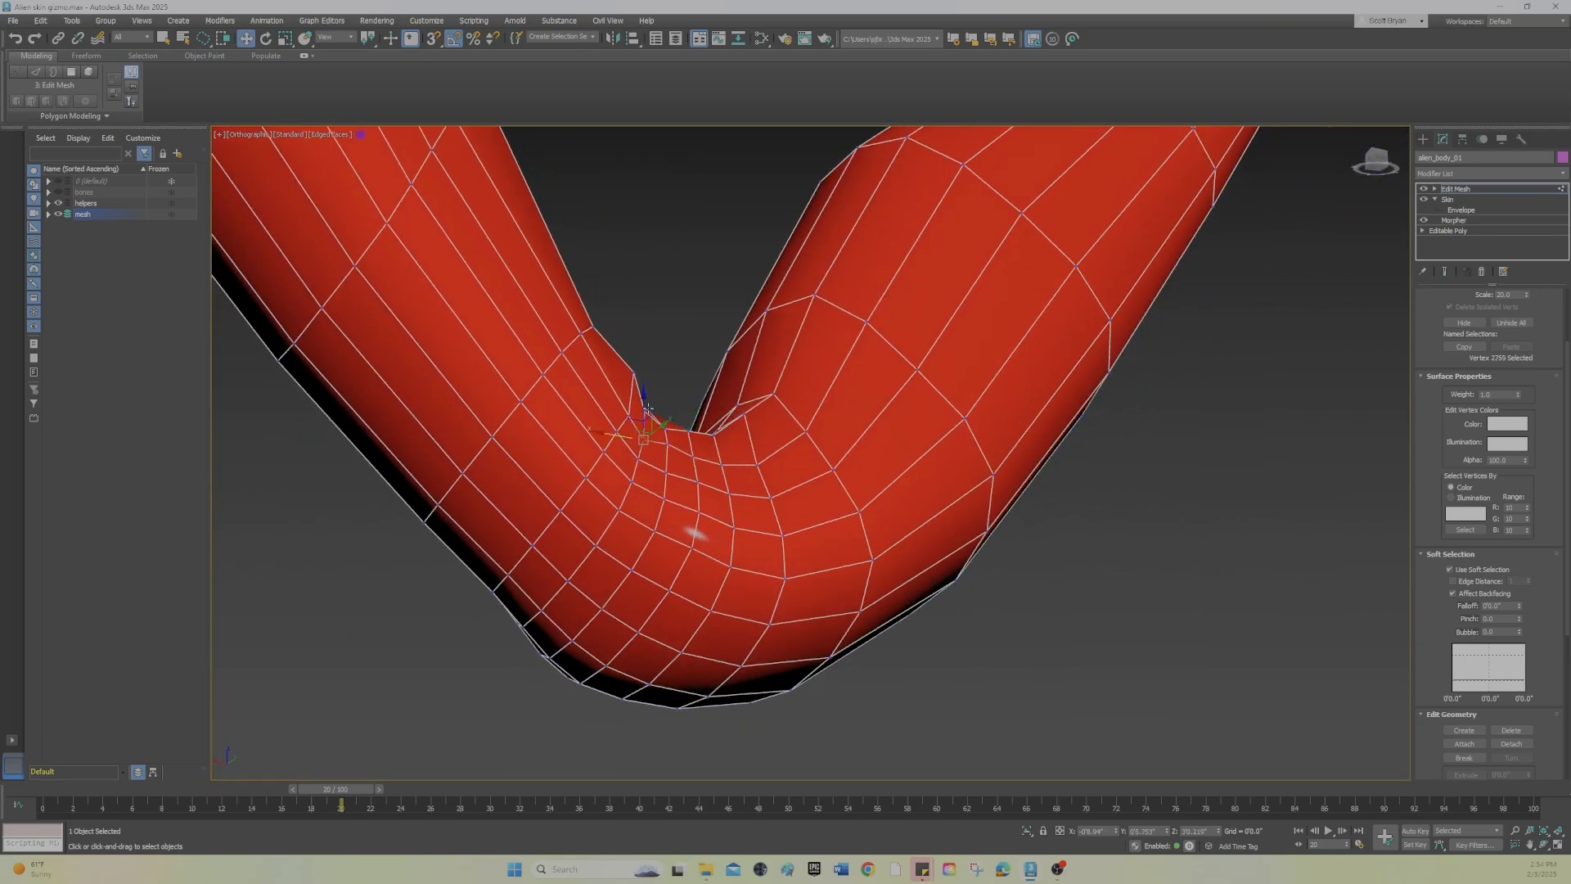
click(642, 411)
click(644, 443)
drag(609, 433, 614, 432)
Step: Shift the vertex just above the crease on the upper-arm side slightly outward
alt+middle_drag(664, 401, 654, 449)
click(648, 334)
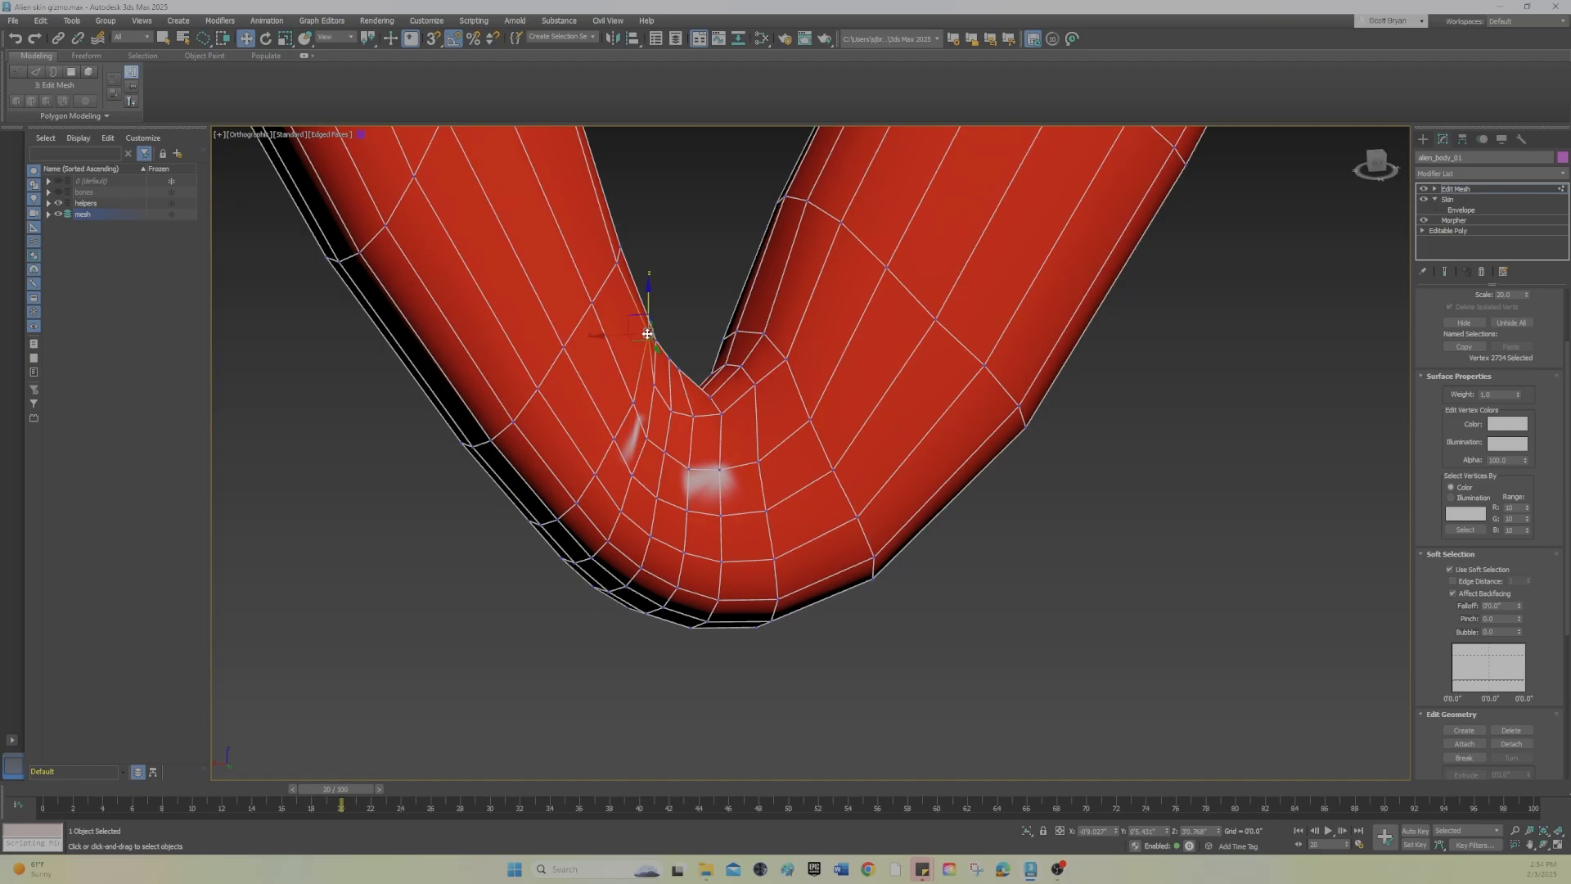
drag(609, 336, 601, 336)
alt+middle_drag(729, 404, 538, 450)
scroll(559, 442, down, 6)
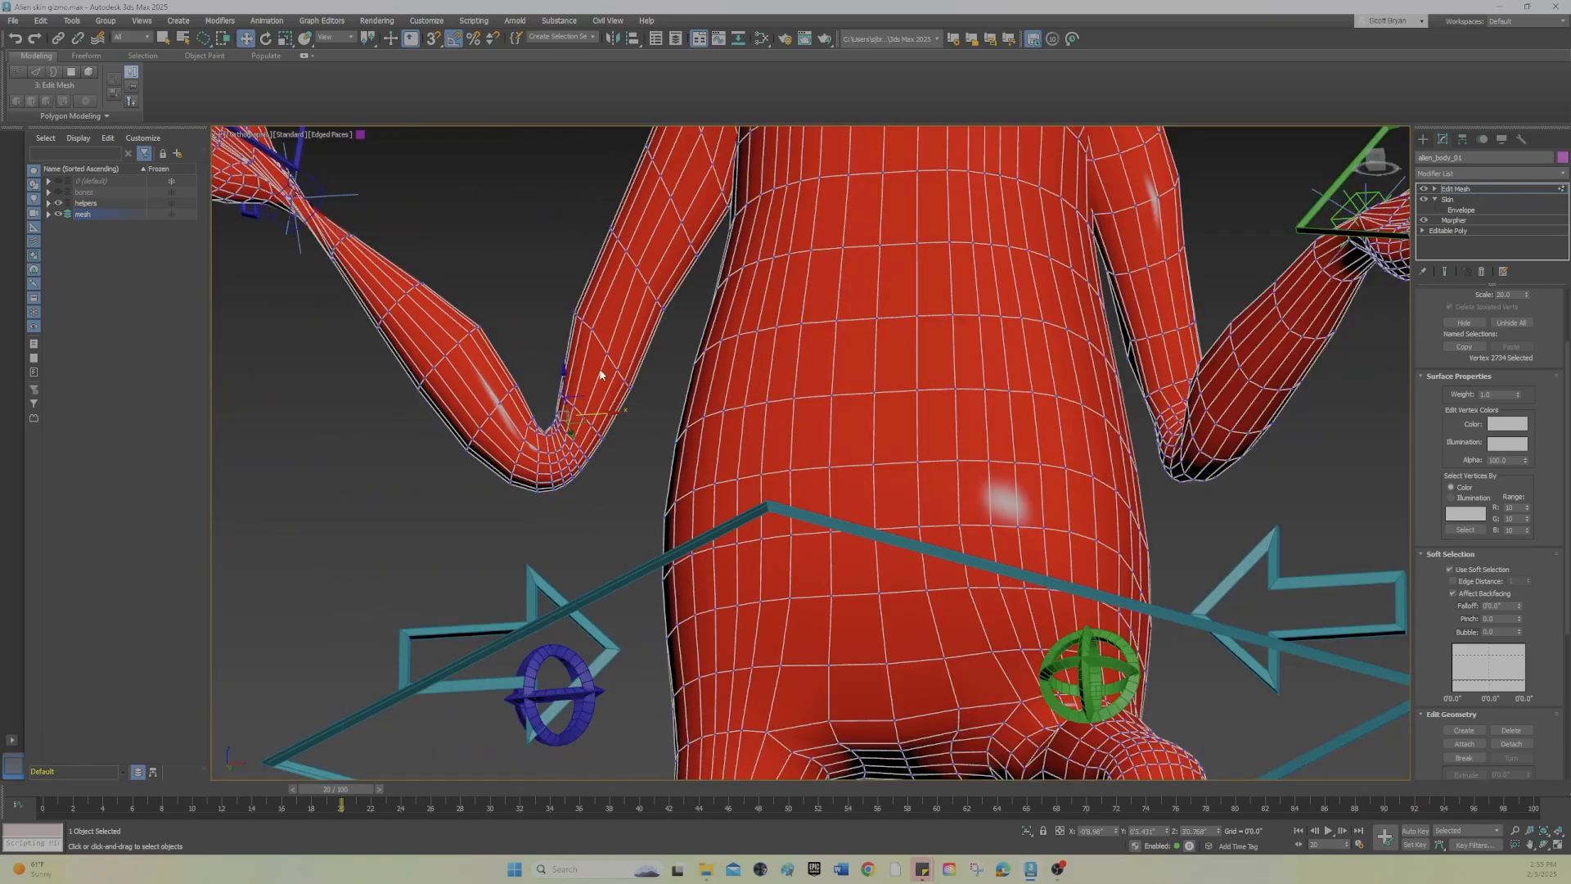
Step: Set the soft selection falloff to 0'0.04" and pull the upper arm's front vertices outward to form a biceps bulge
middle_drag(599, 371, 611, 510)
scroll(611, 511, up, 2)
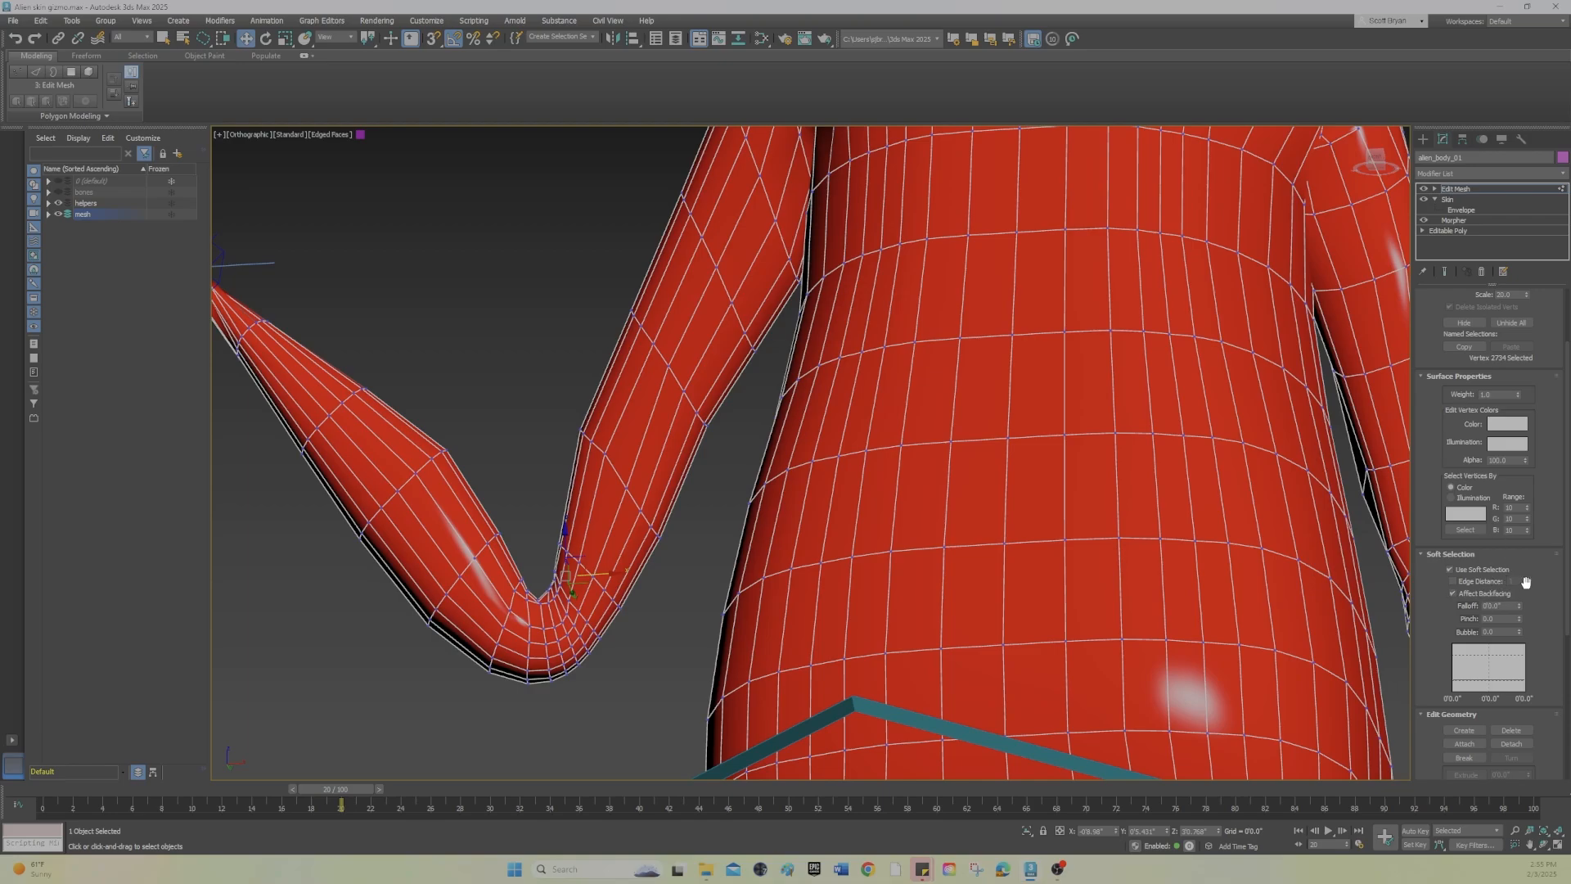
click(1520, 602)
mouse_move(593, 357)
mouse_down()
mouse_move(637, 313)
mouse_move(681, 174)
mouse_up()
alt+middle_drag(641, 237, 661, 344)
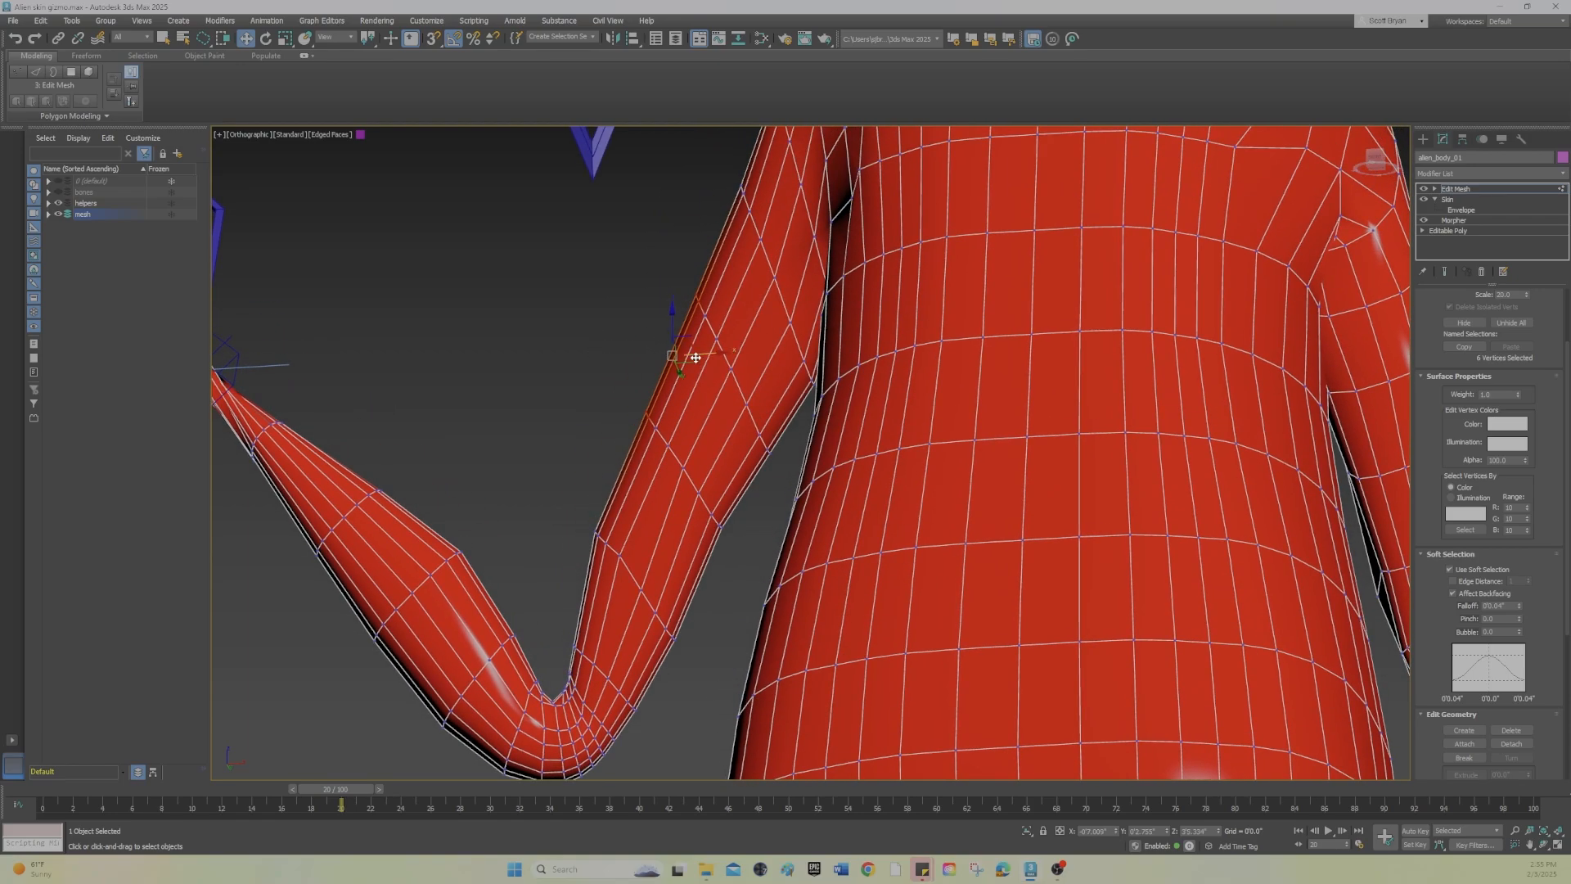
drag(682, 333, 663, 323)
Step: Select the vertices on the underside of the upper arm and adjust their position to fill out the arm
alt+middle_drag(593, 322, 768, 482)
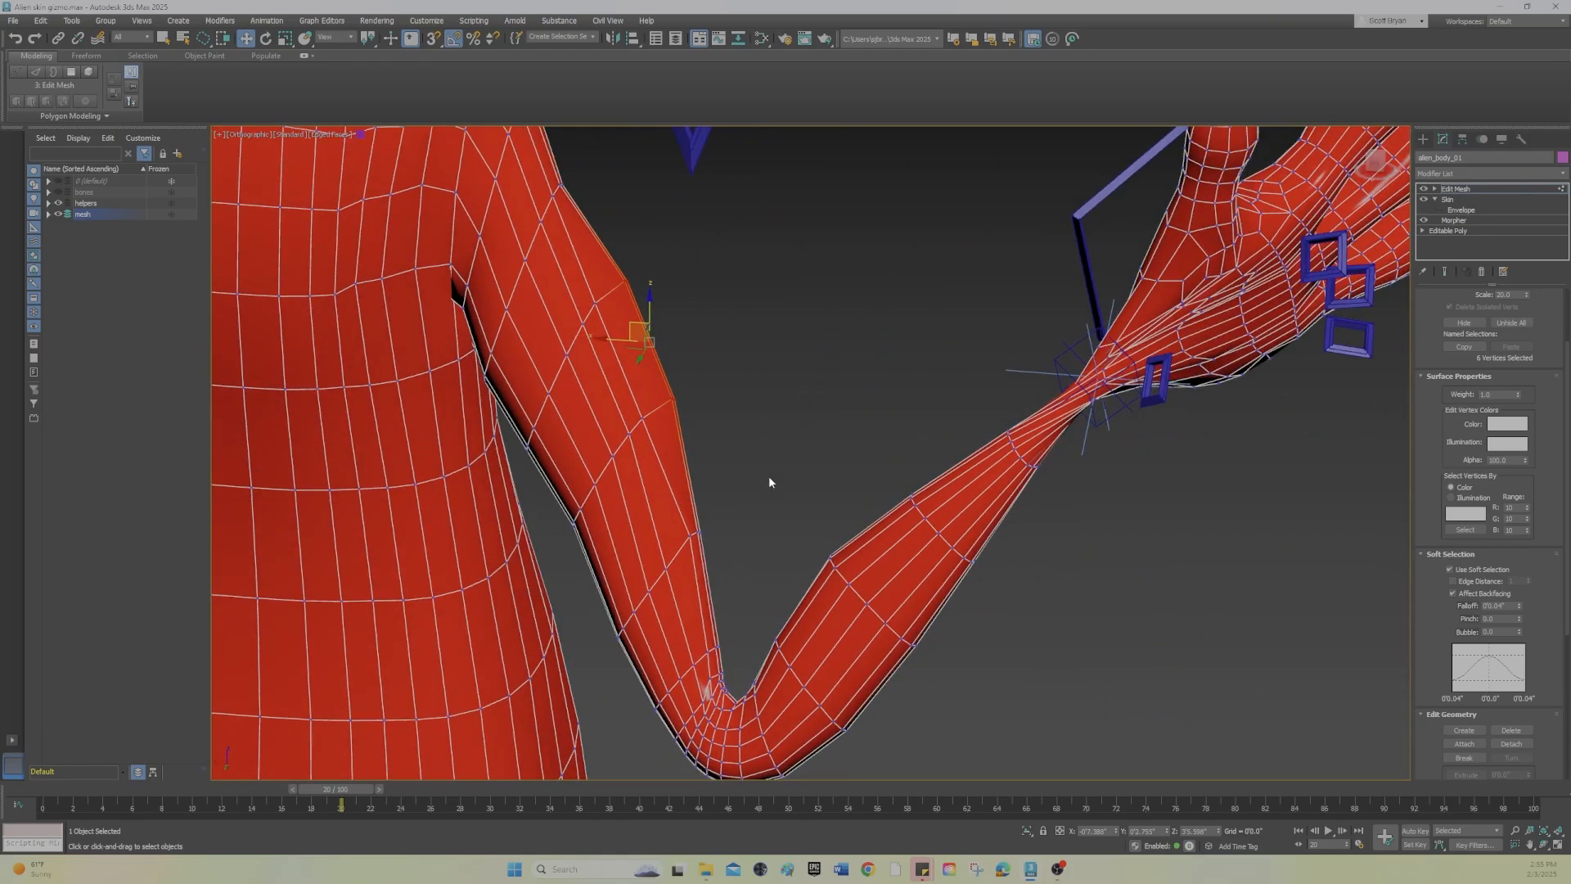
mouse_move(584, 533)
mouse_down()
mouse_move(586, 511)
mouse_move(558, 515)
mouse_move(566, 530)
mouse_move(578, 485)
mouse_move(529, 522)
mouse_up()
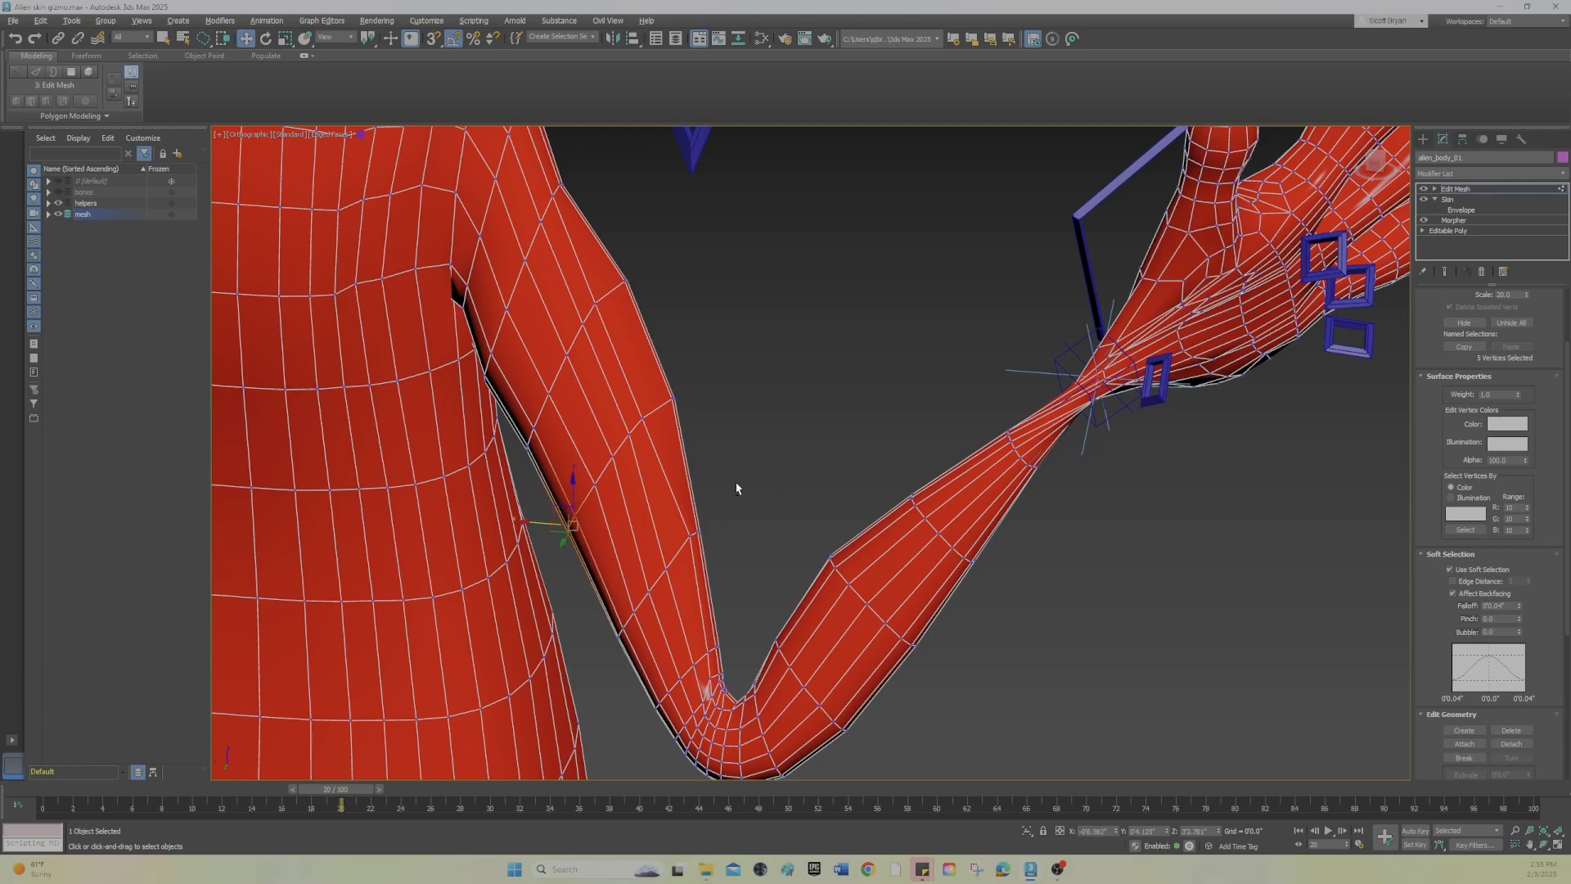
scroll(1145, 558, up, 2)
scroll(1121, 567, down, 5)
middle_drag(884, 518, 856, 537)
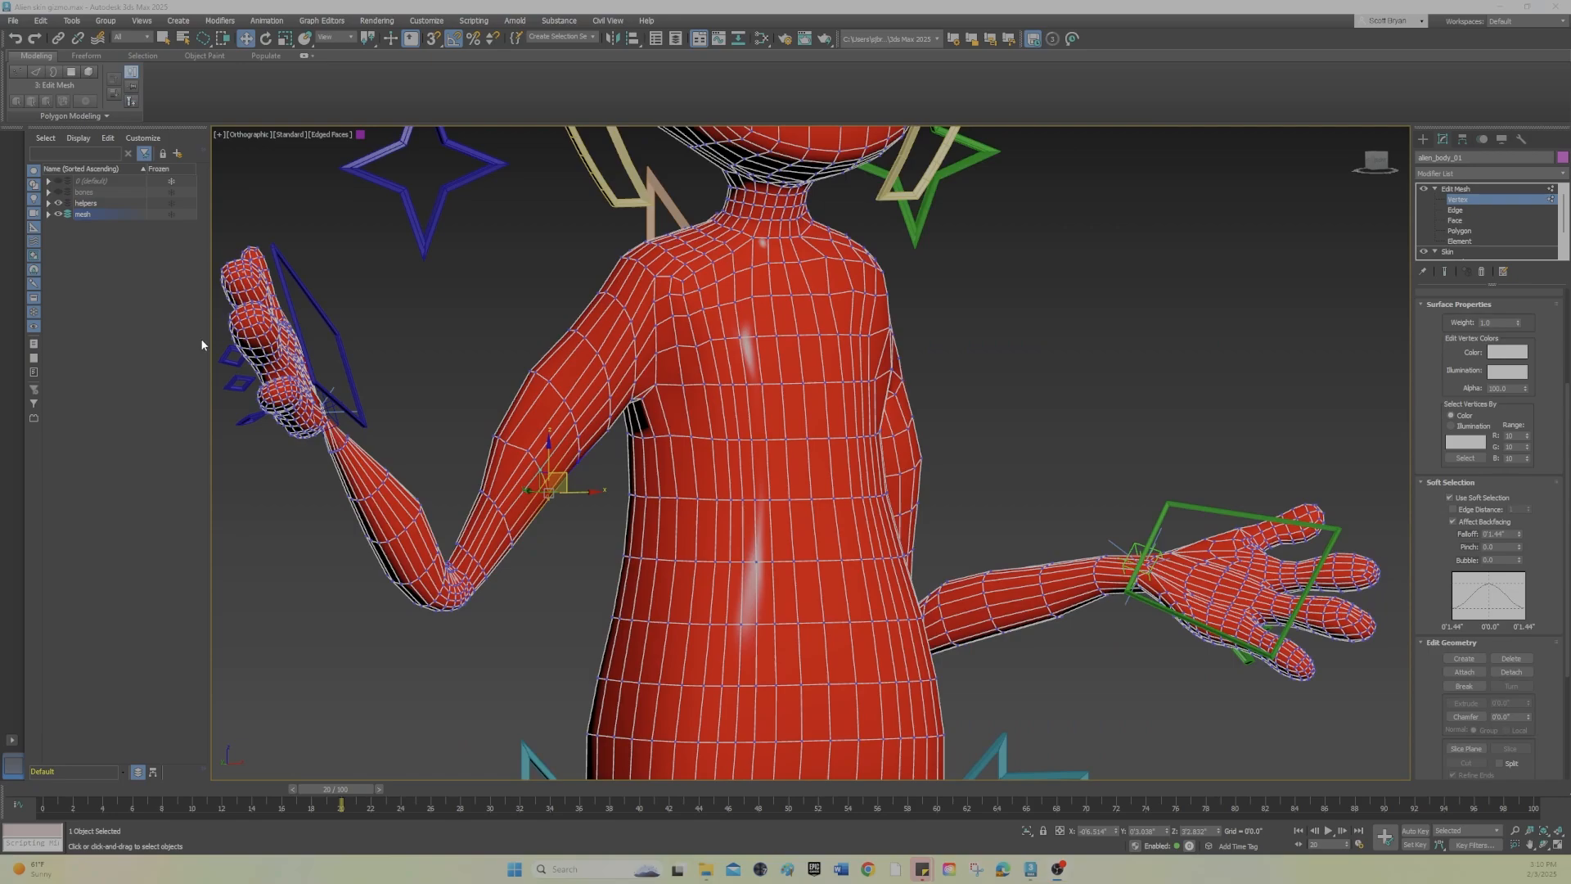
Step: Leave vertex editing of the Edit Mesh modifier and enter Envelope editing of the Skin modifier
click(1473, 199)
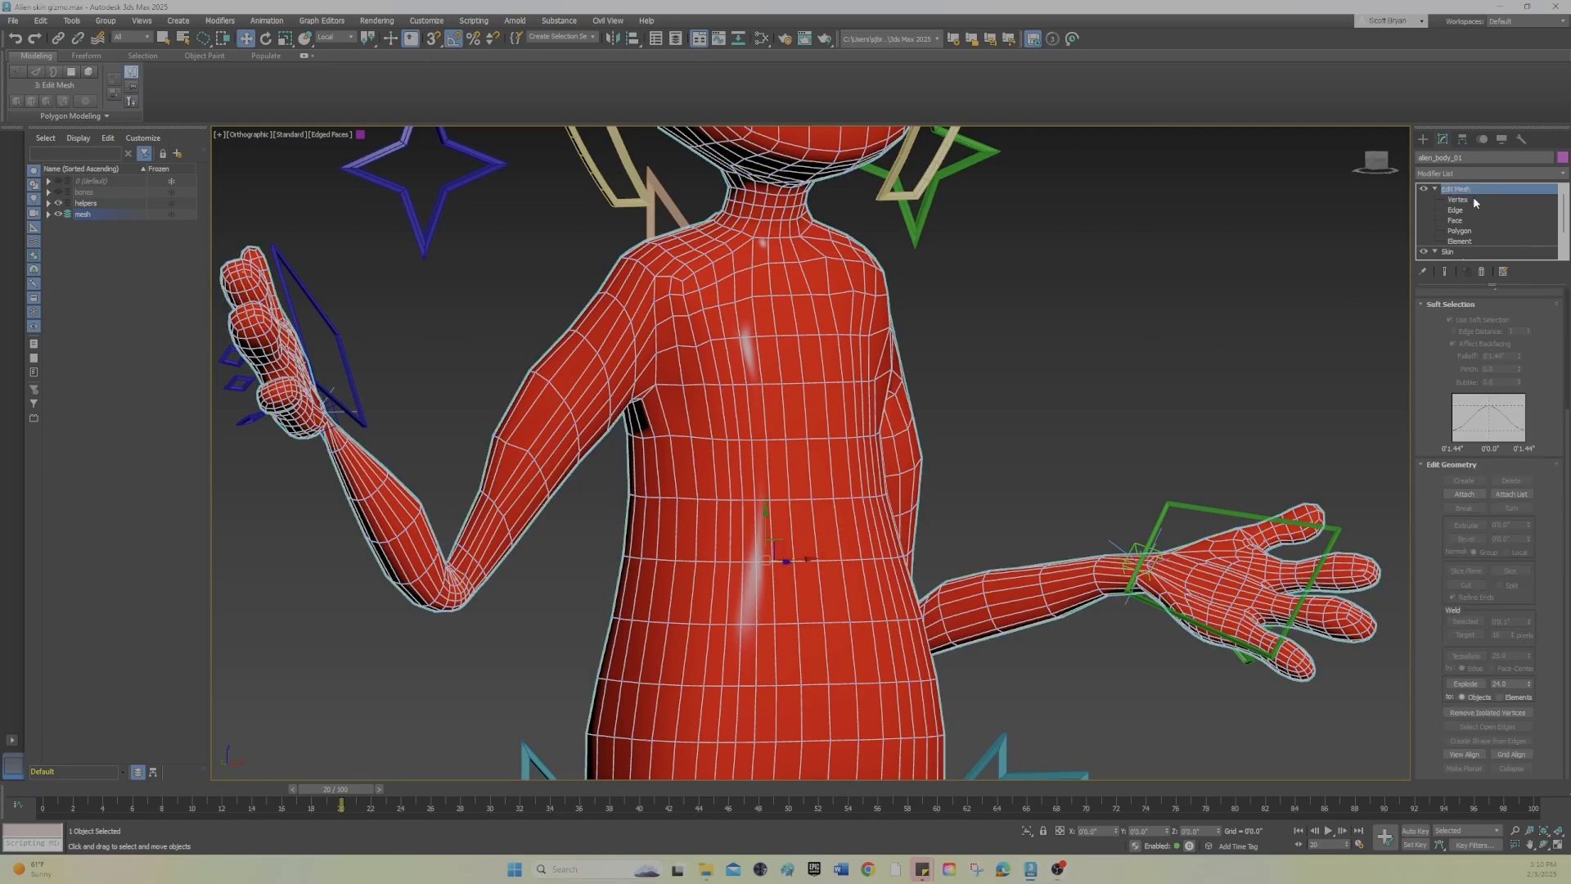
click(1453, 249)
click(837, 468)
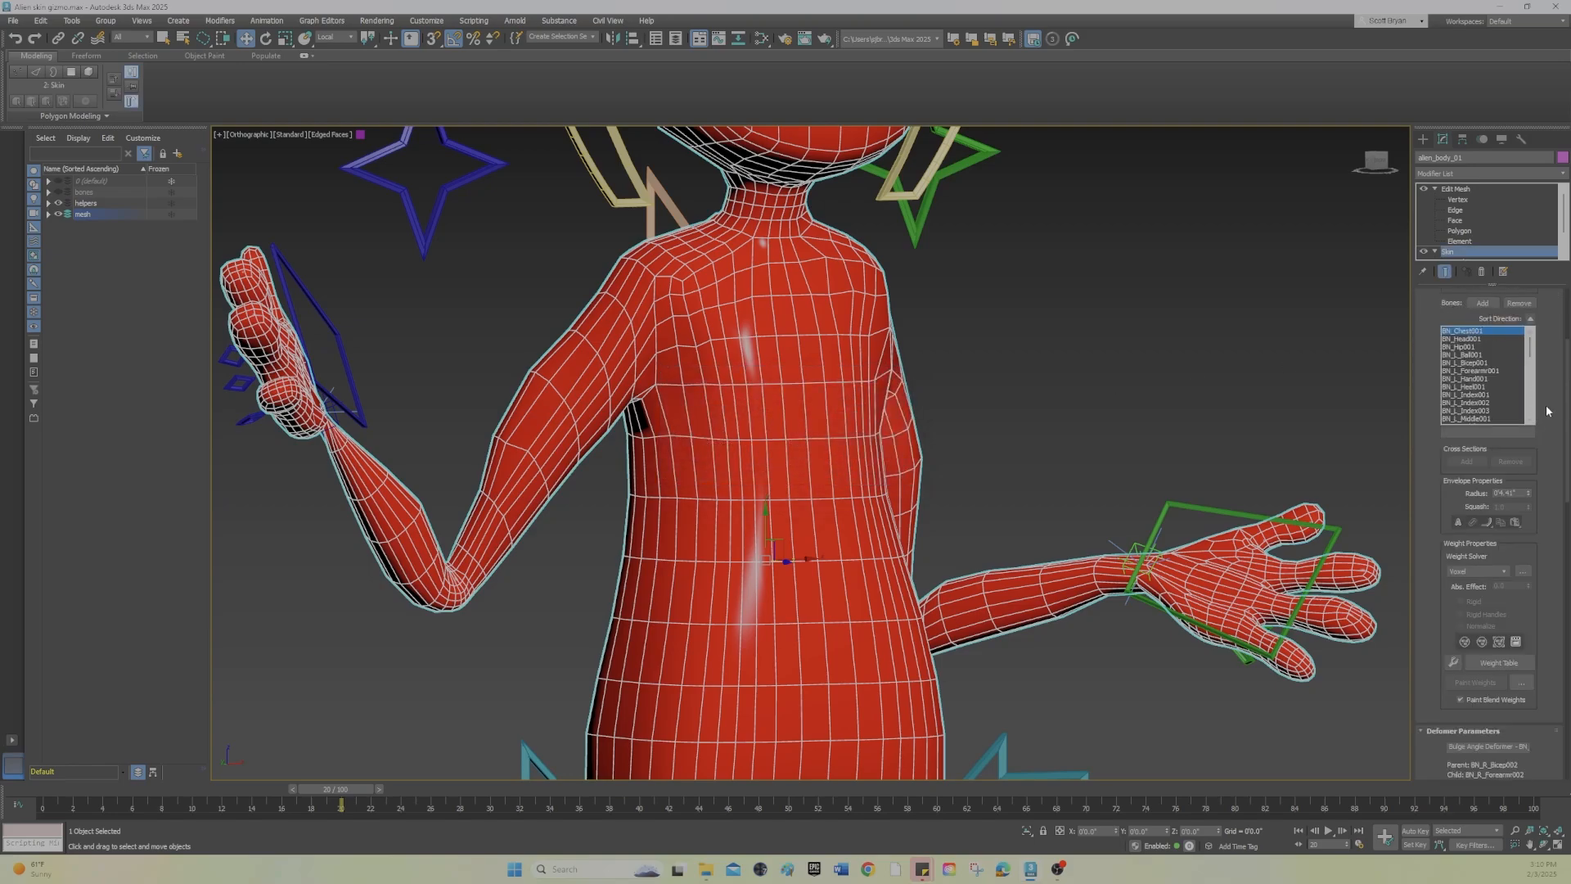
scroll(1555, 523, down, 10)
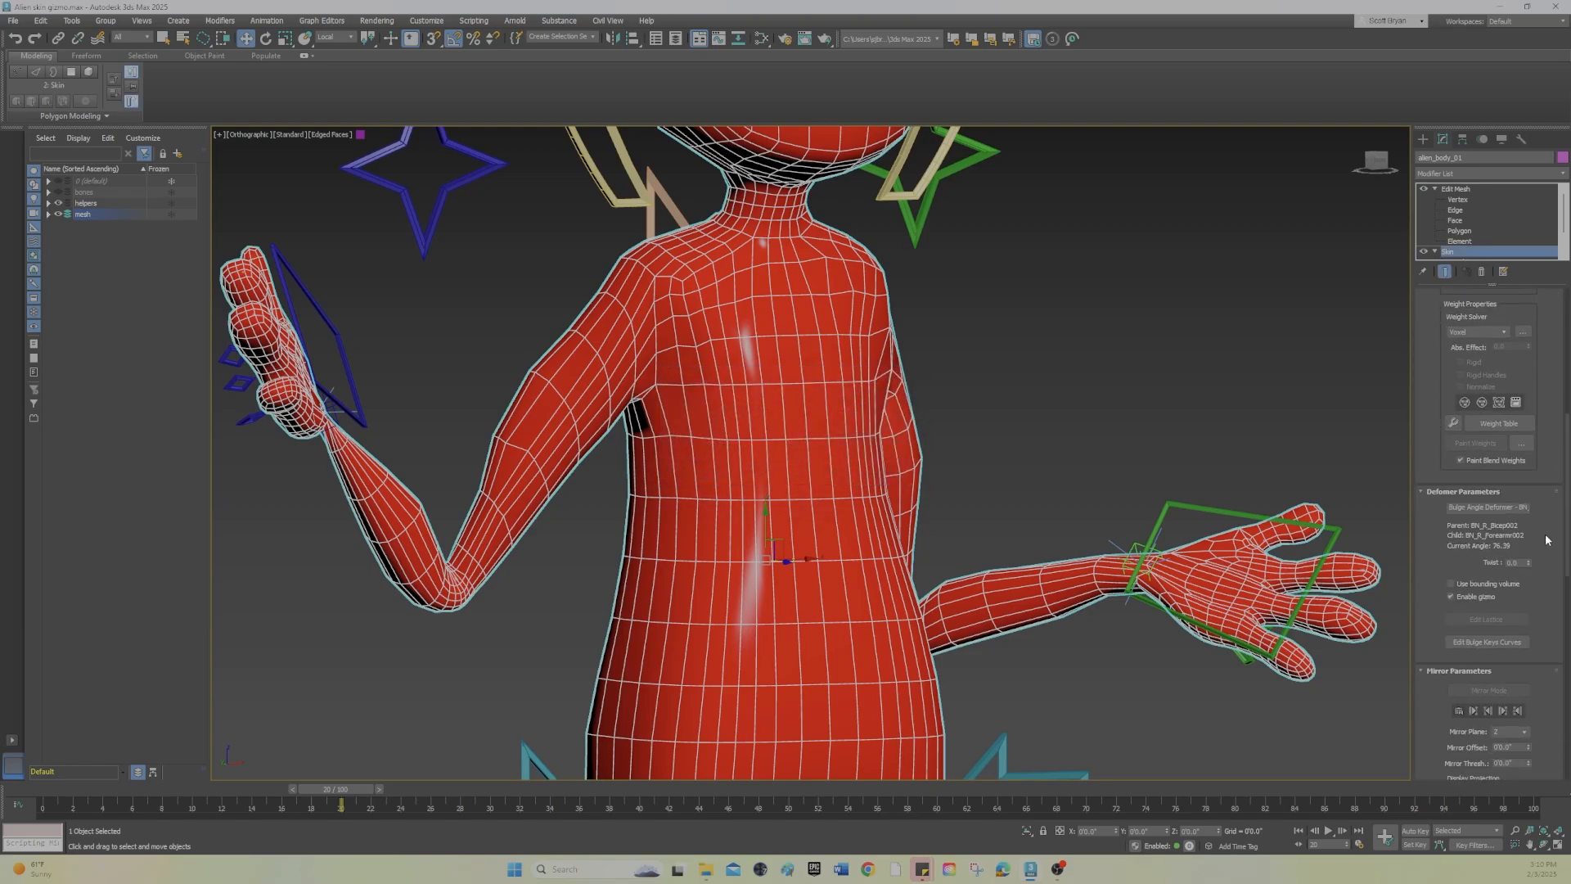
scroll(1536, 571, up, 5)
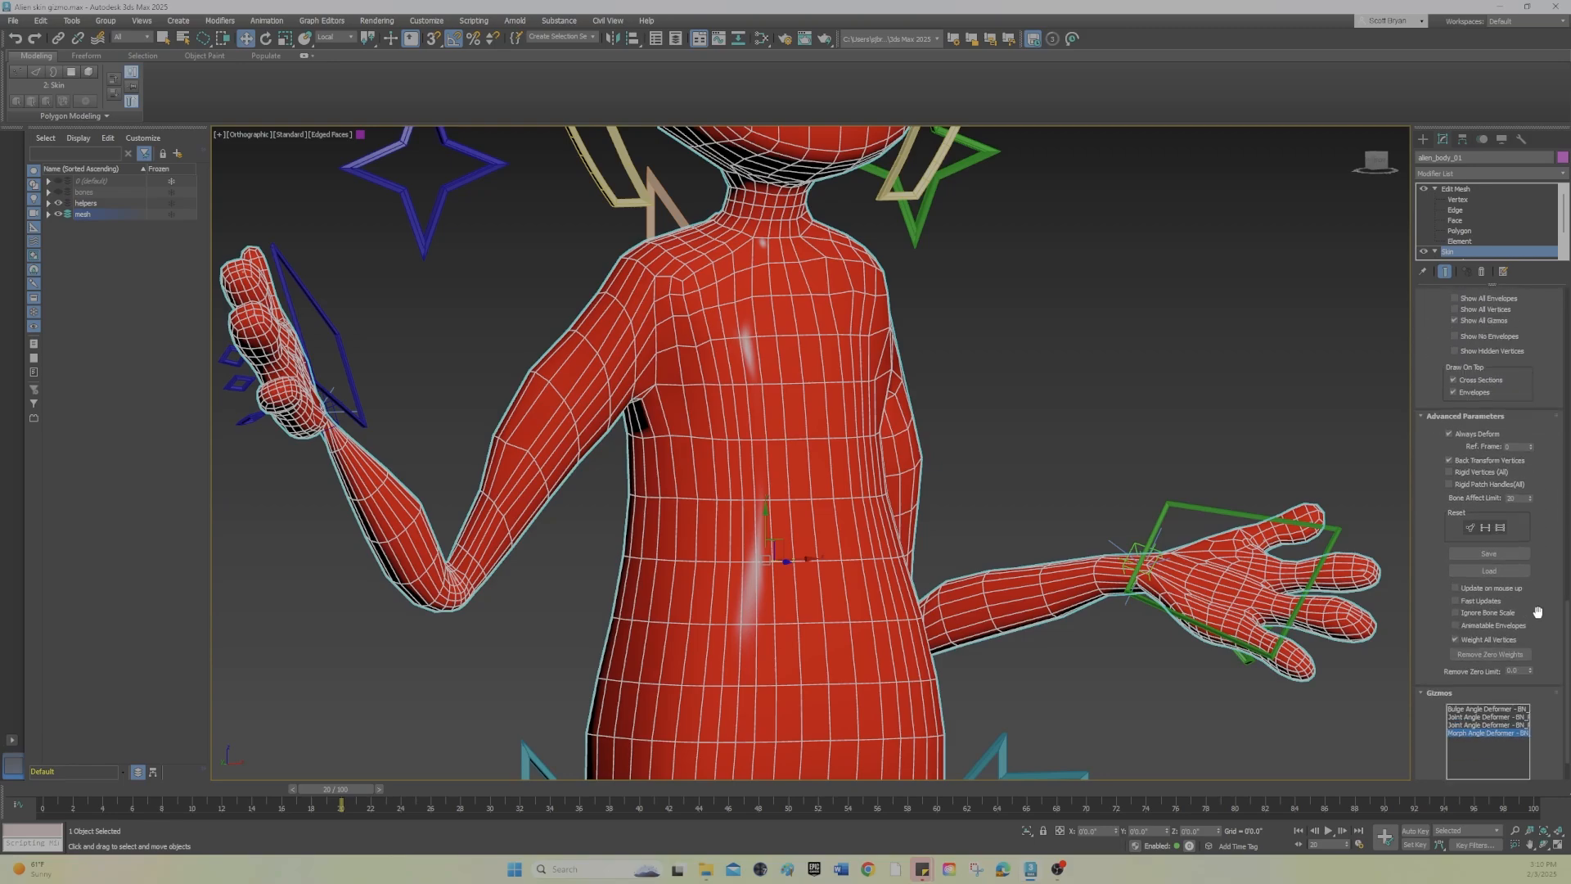
scroll(1530, 567, up, 8)
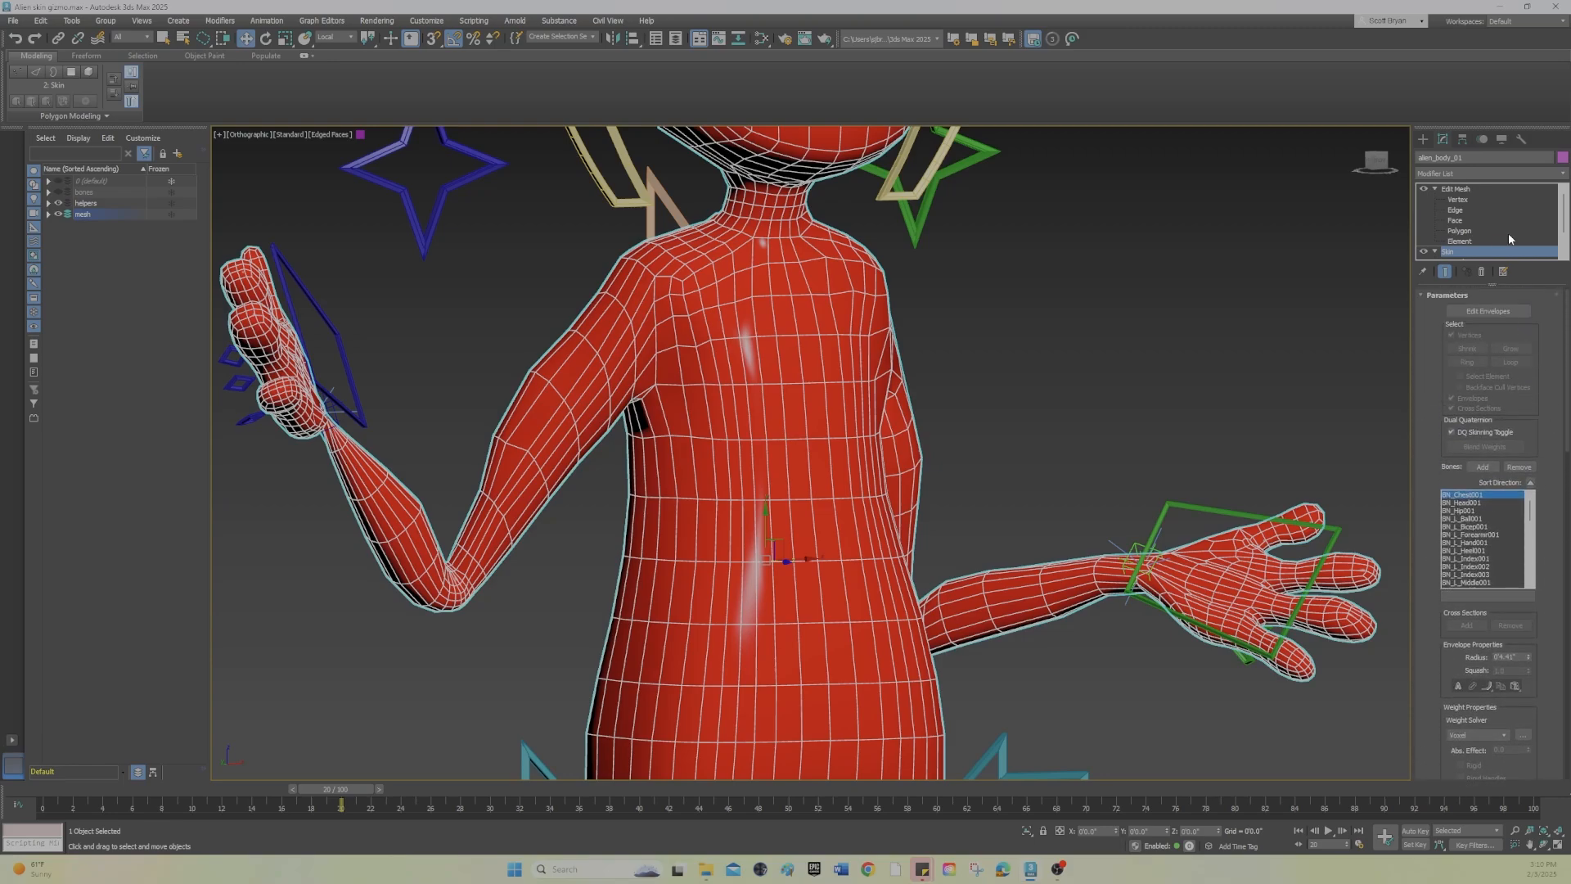
scroll(1480, 228, down, 1)
scroll(1475, 229, down, 2)
click(1474, 230)
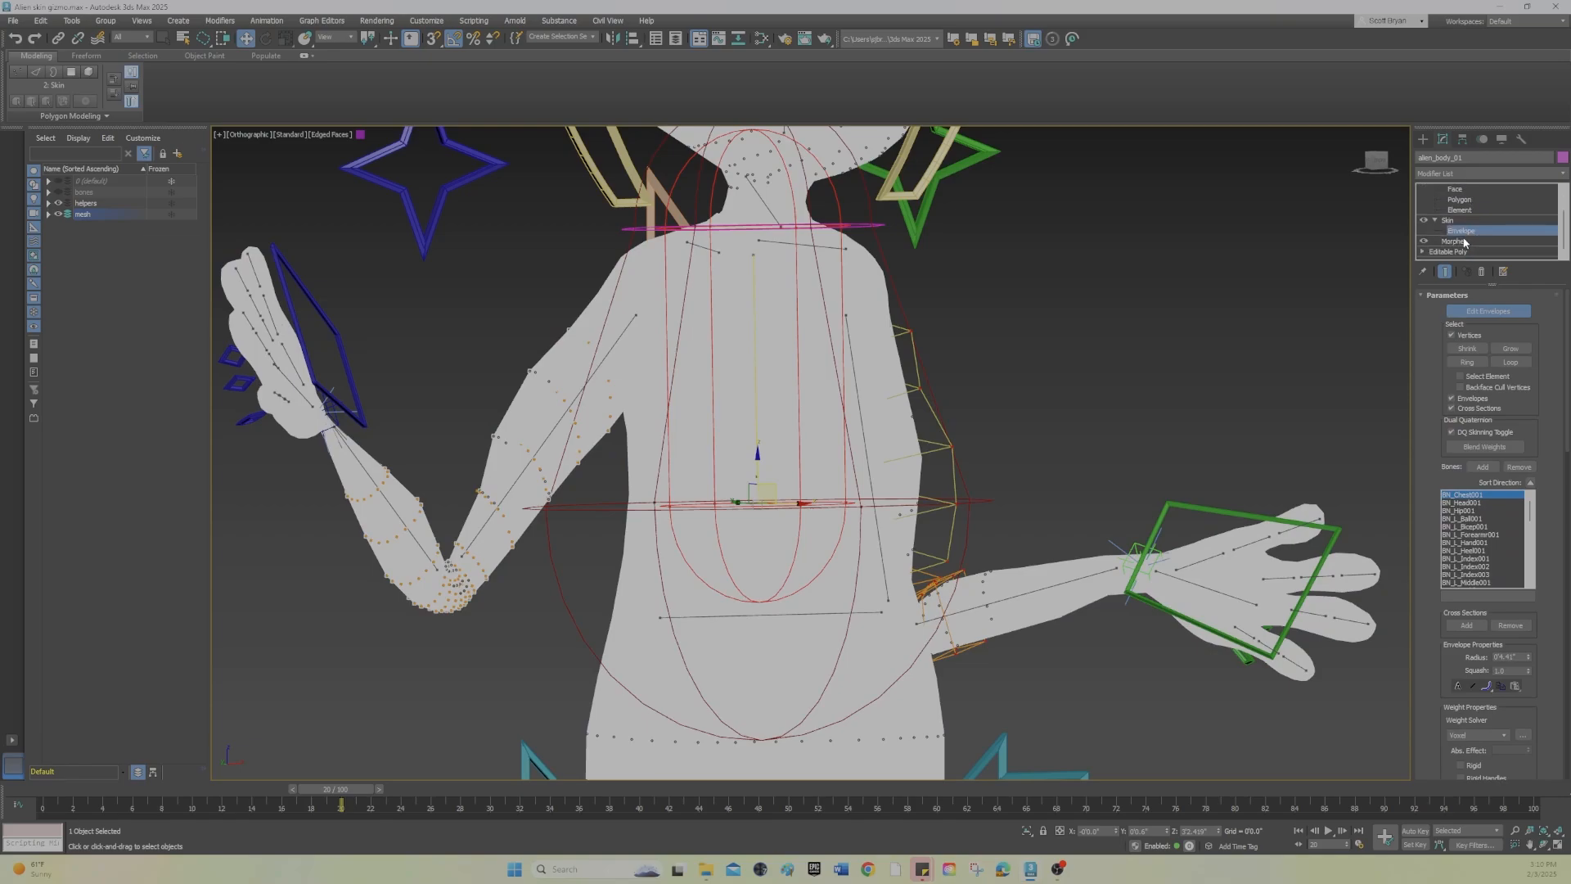
Step: Select the Morph Angle Deformer gizmo and the left forearm's envelope, and bring up the Deformer Parameters
scroll(1474, 233, up, 2)
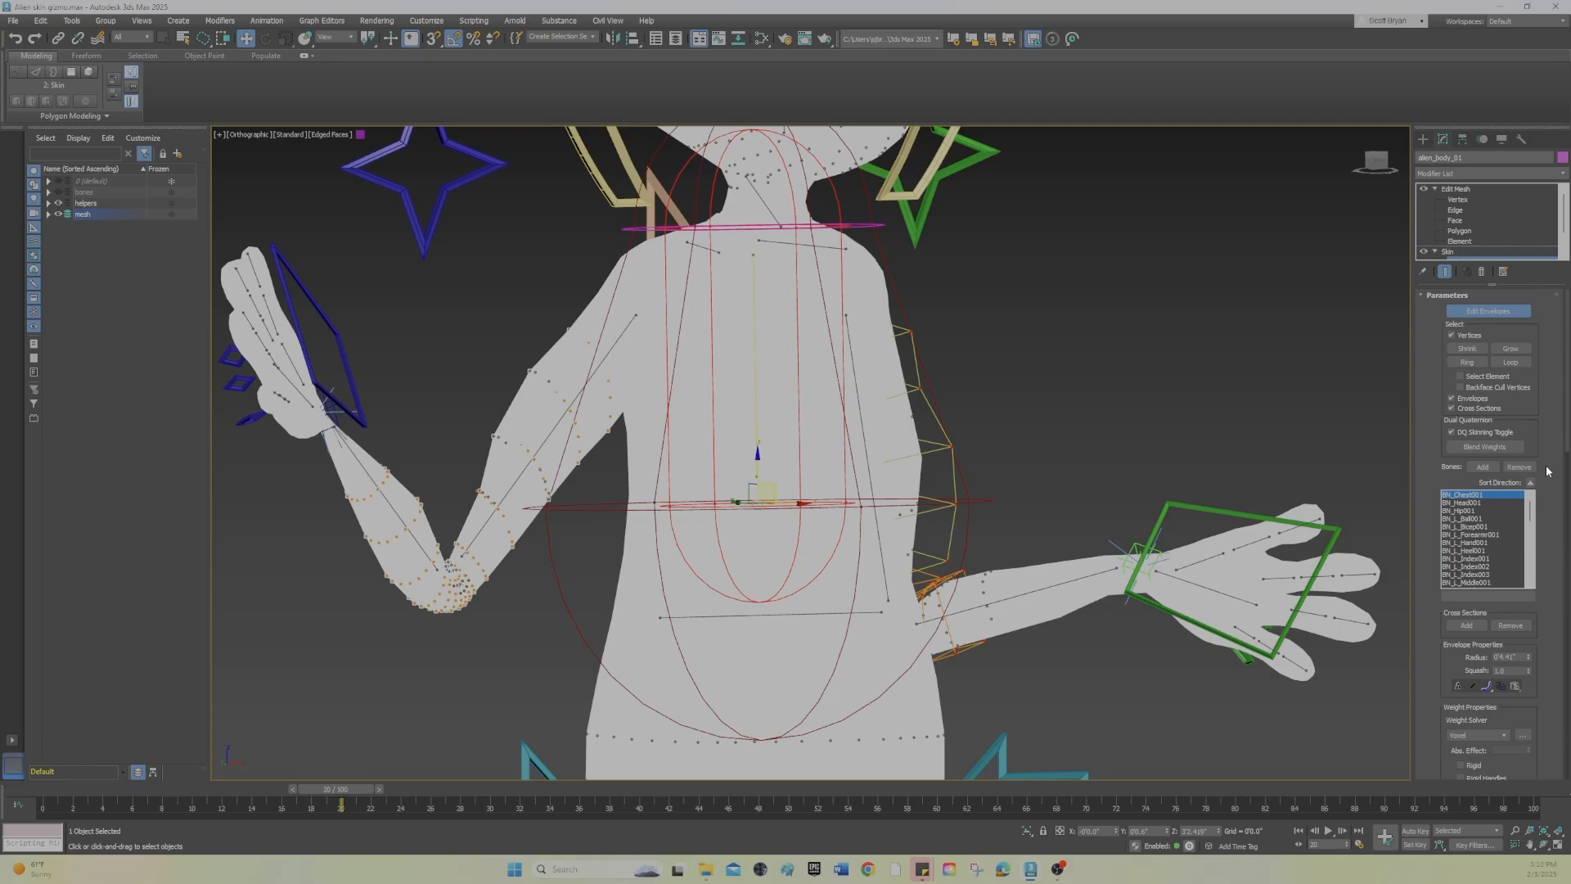
scroll(1546, 471, down, 15)
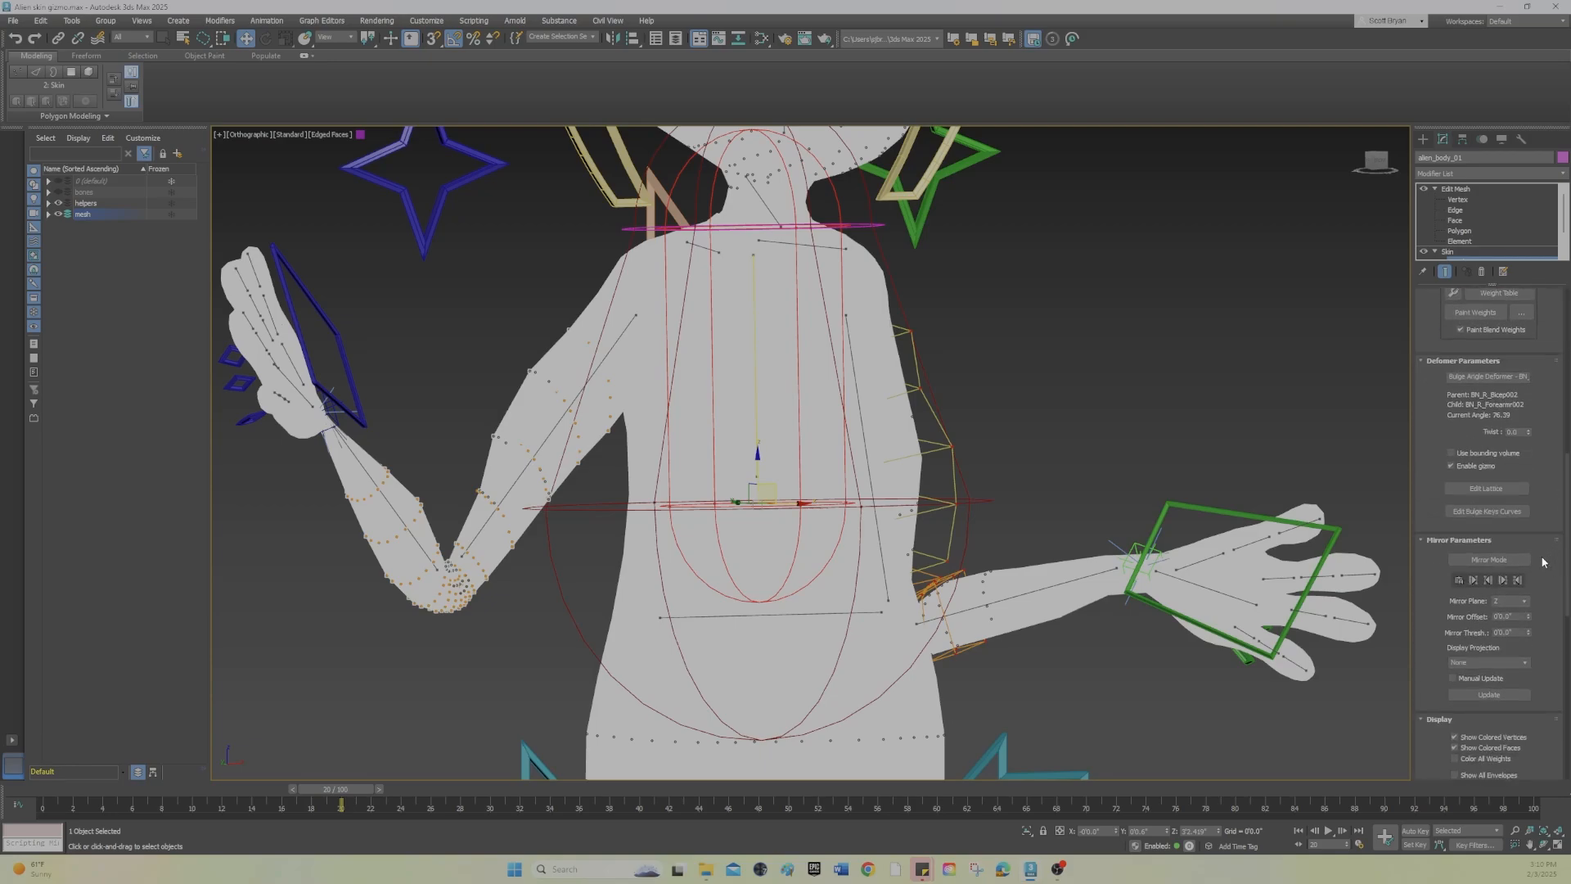
scroll(1542, 561, down, 10)
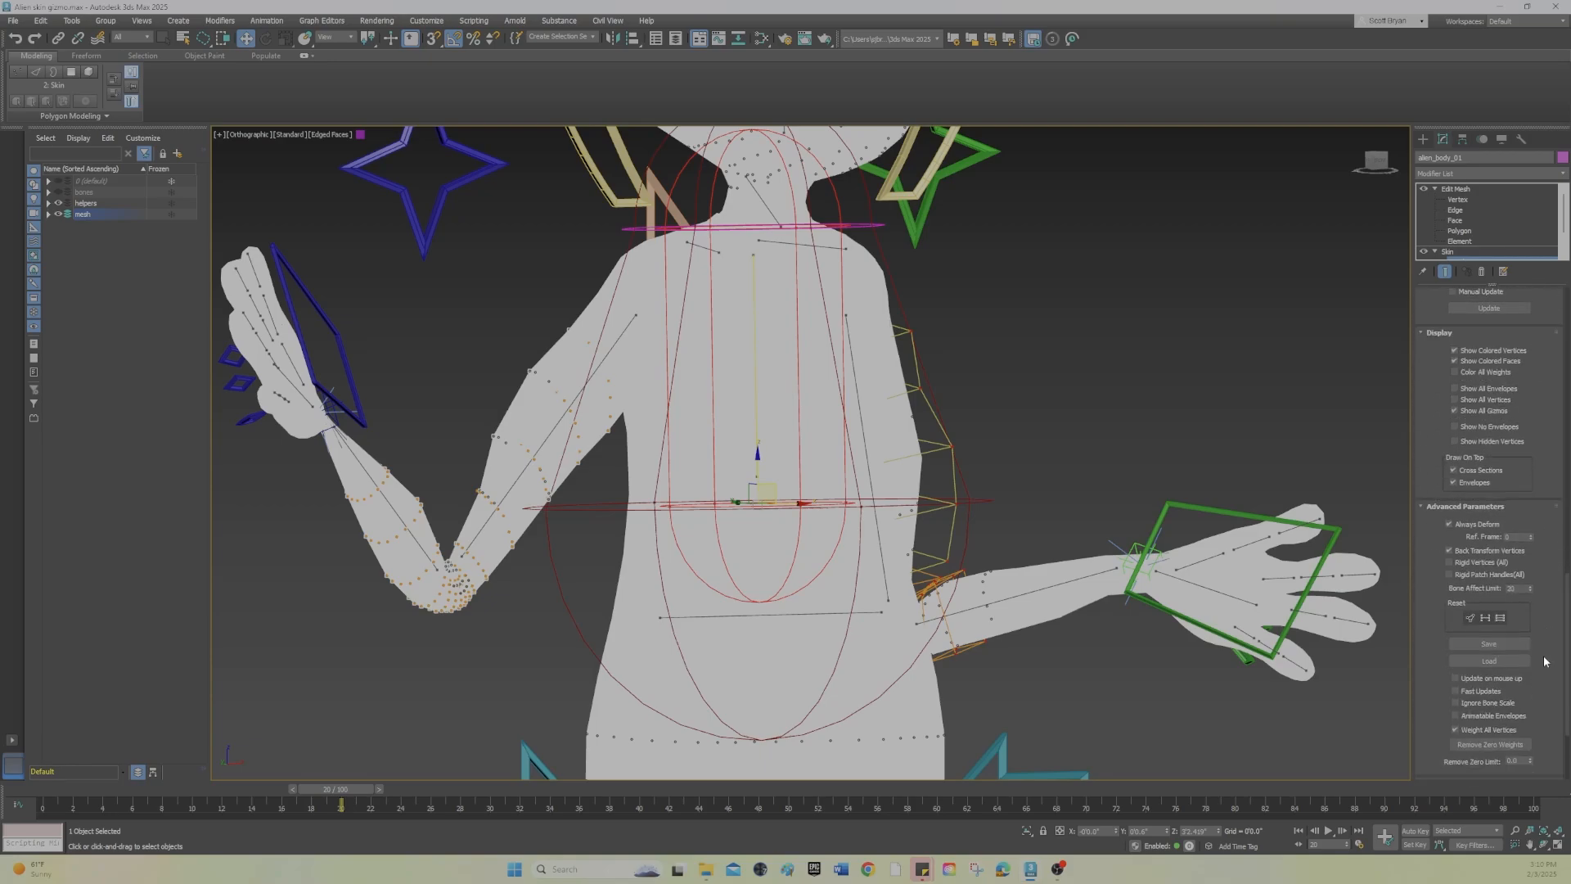
scroll(1543, 664, down, 4)
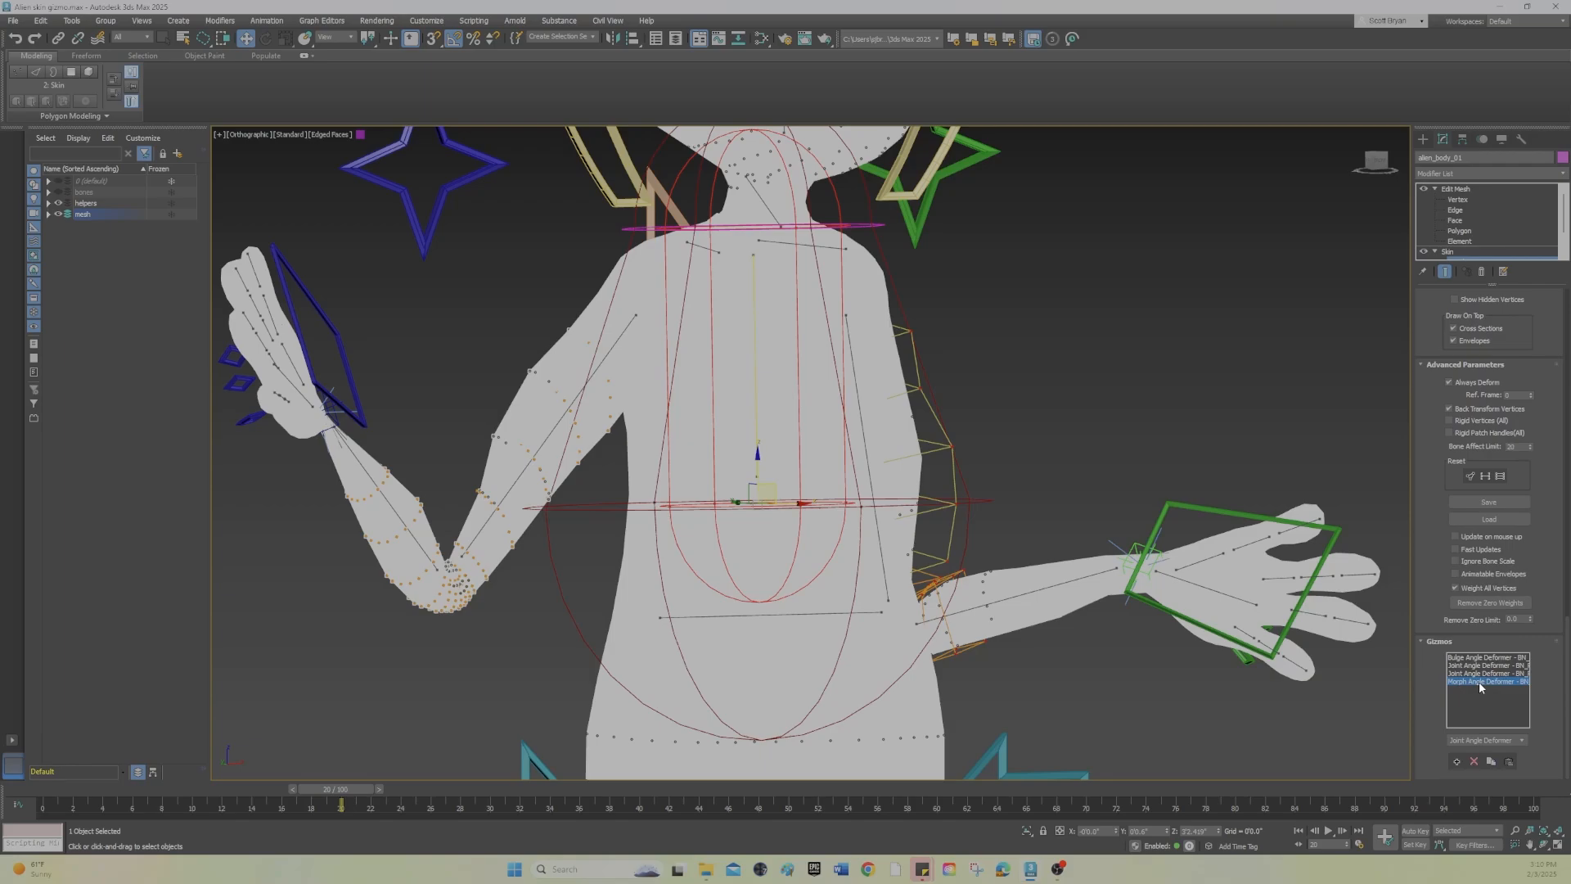
scroll(1479, 680, up, 1)
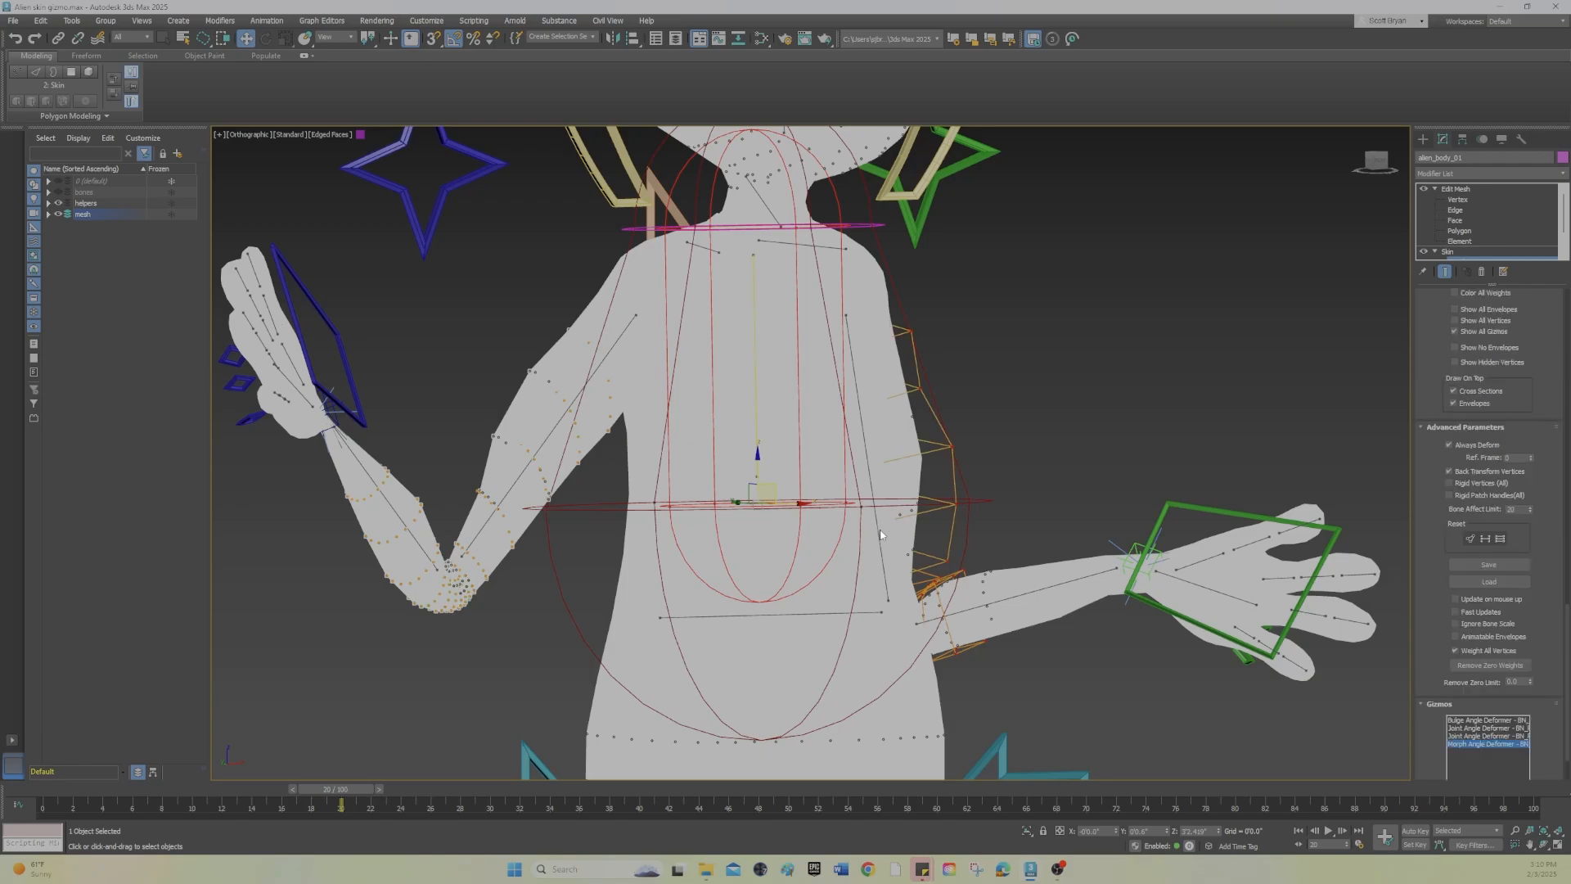
click(393, 509)
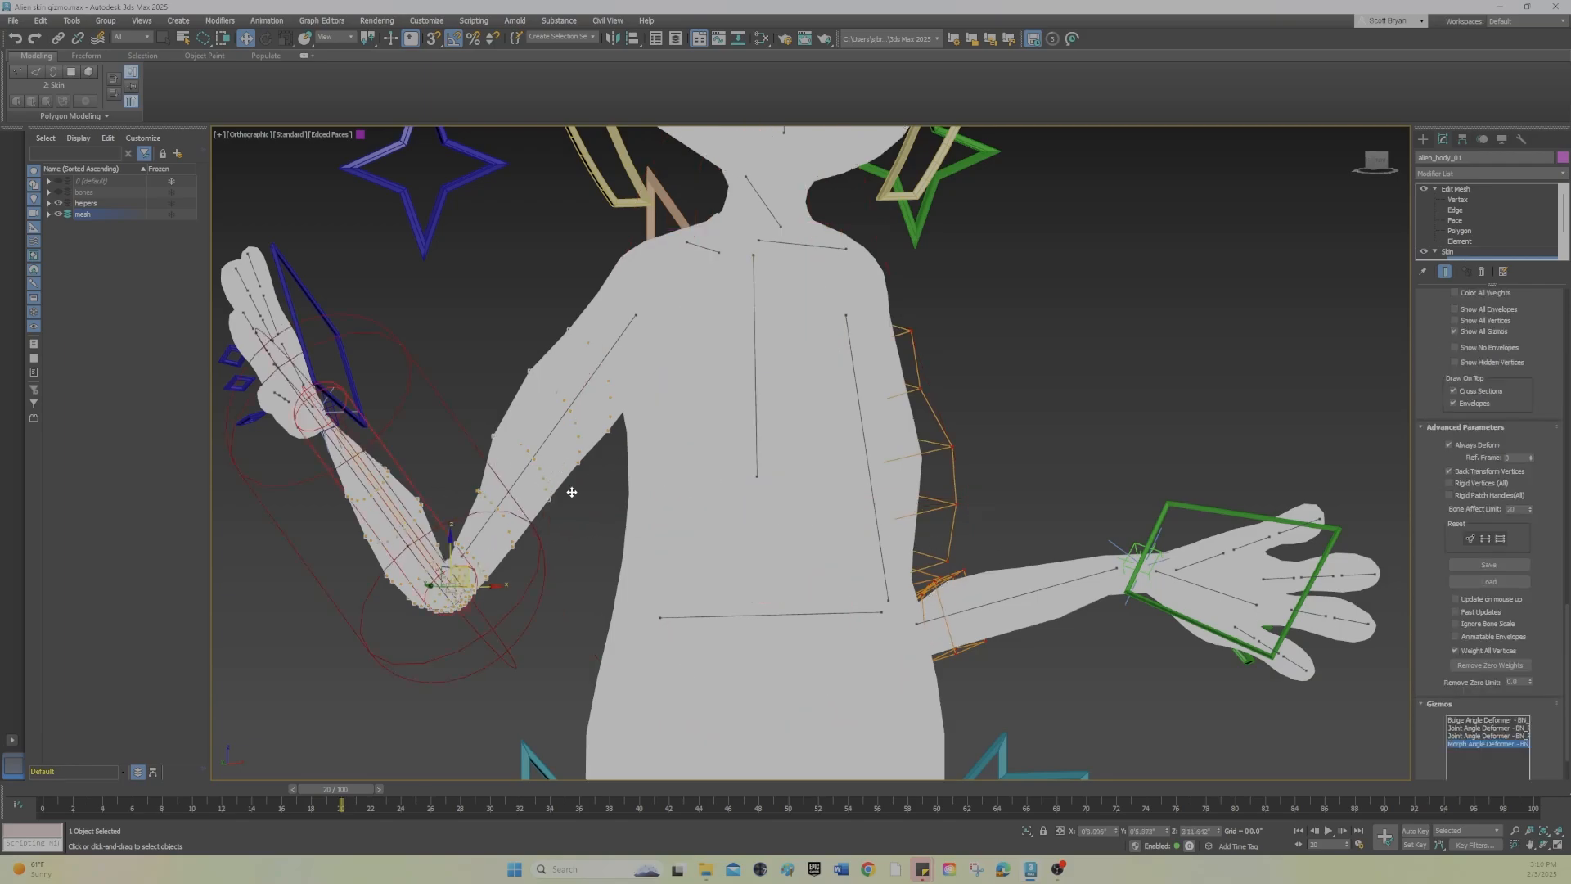
scroll(1553, 544, up, 3)
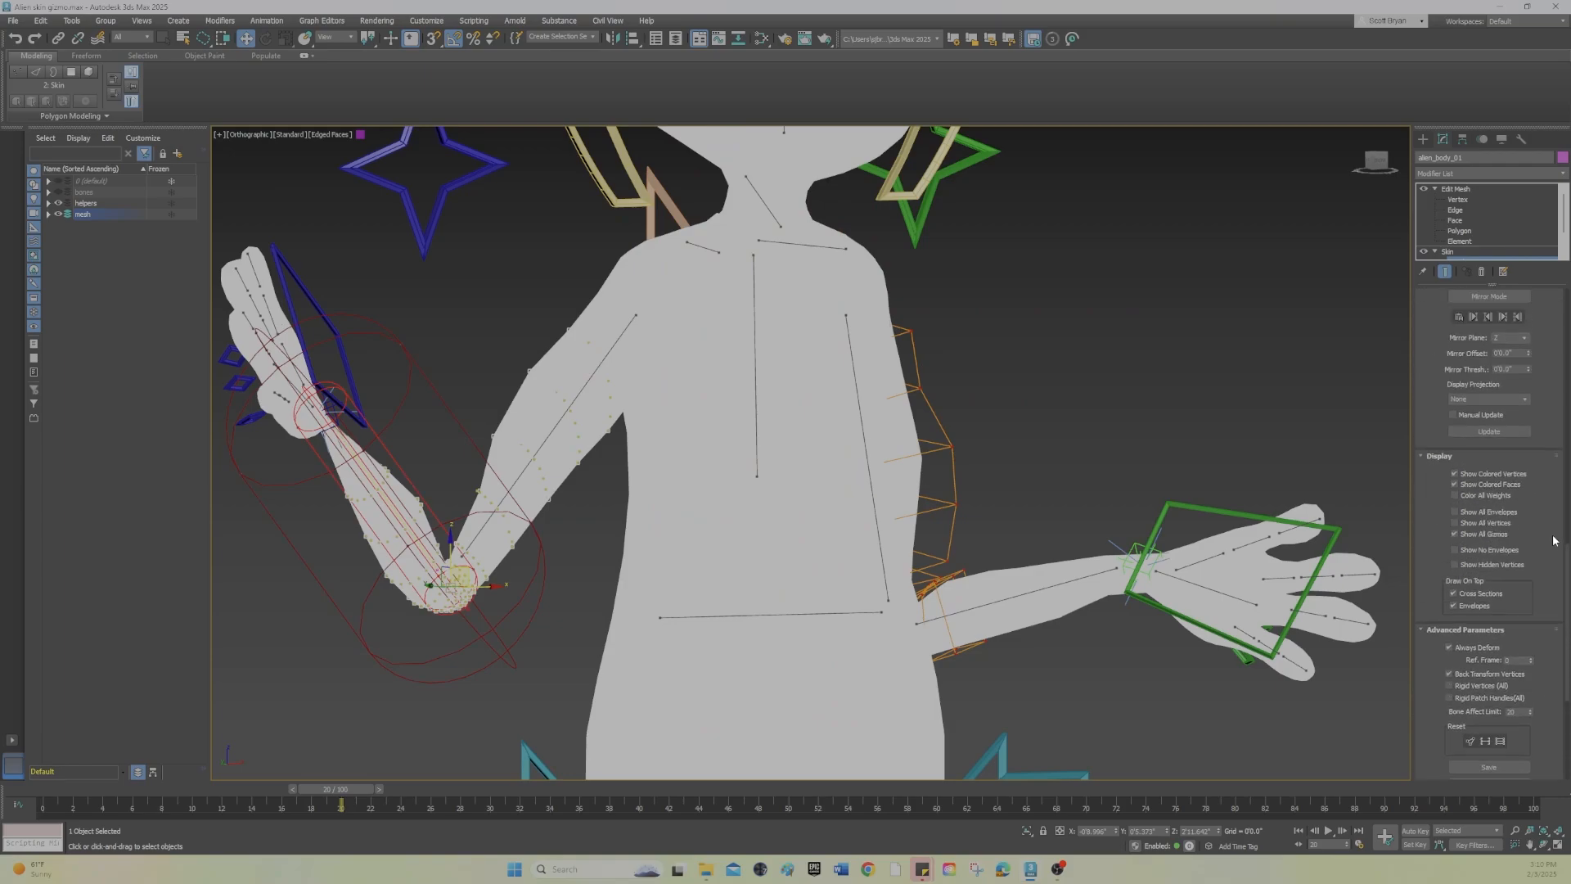
scroll(1553, 540, up, 4)
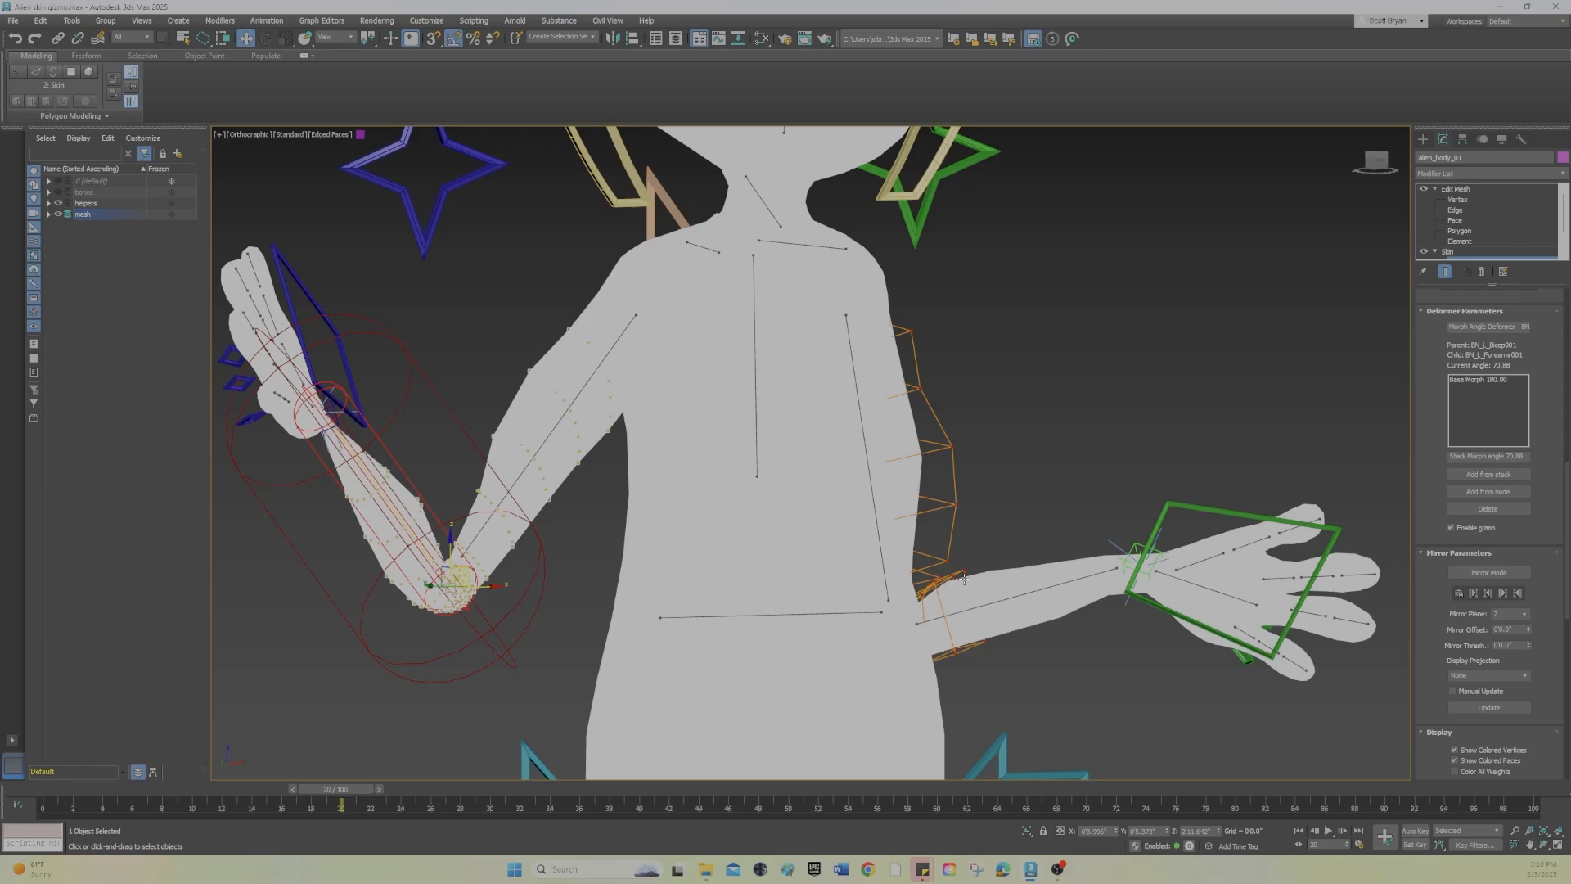
Step: Scrub the timeline to frame 0 and back to frame 20 to check how the deformer's current angle changes
drag(335, 790, 3, 652)
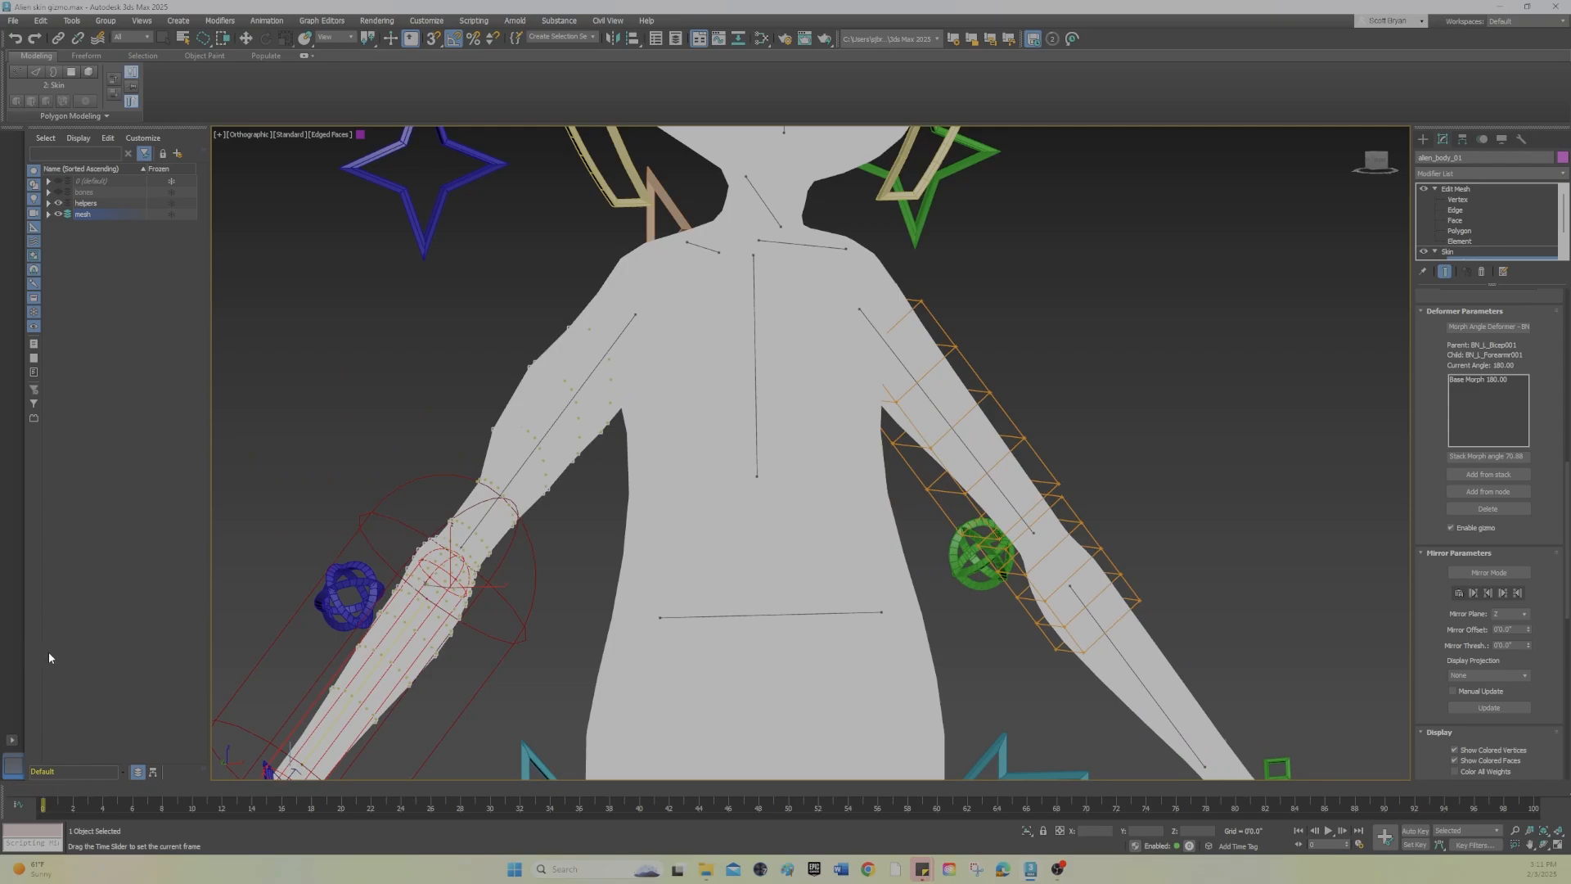
drag(11, 654, 355, 689)
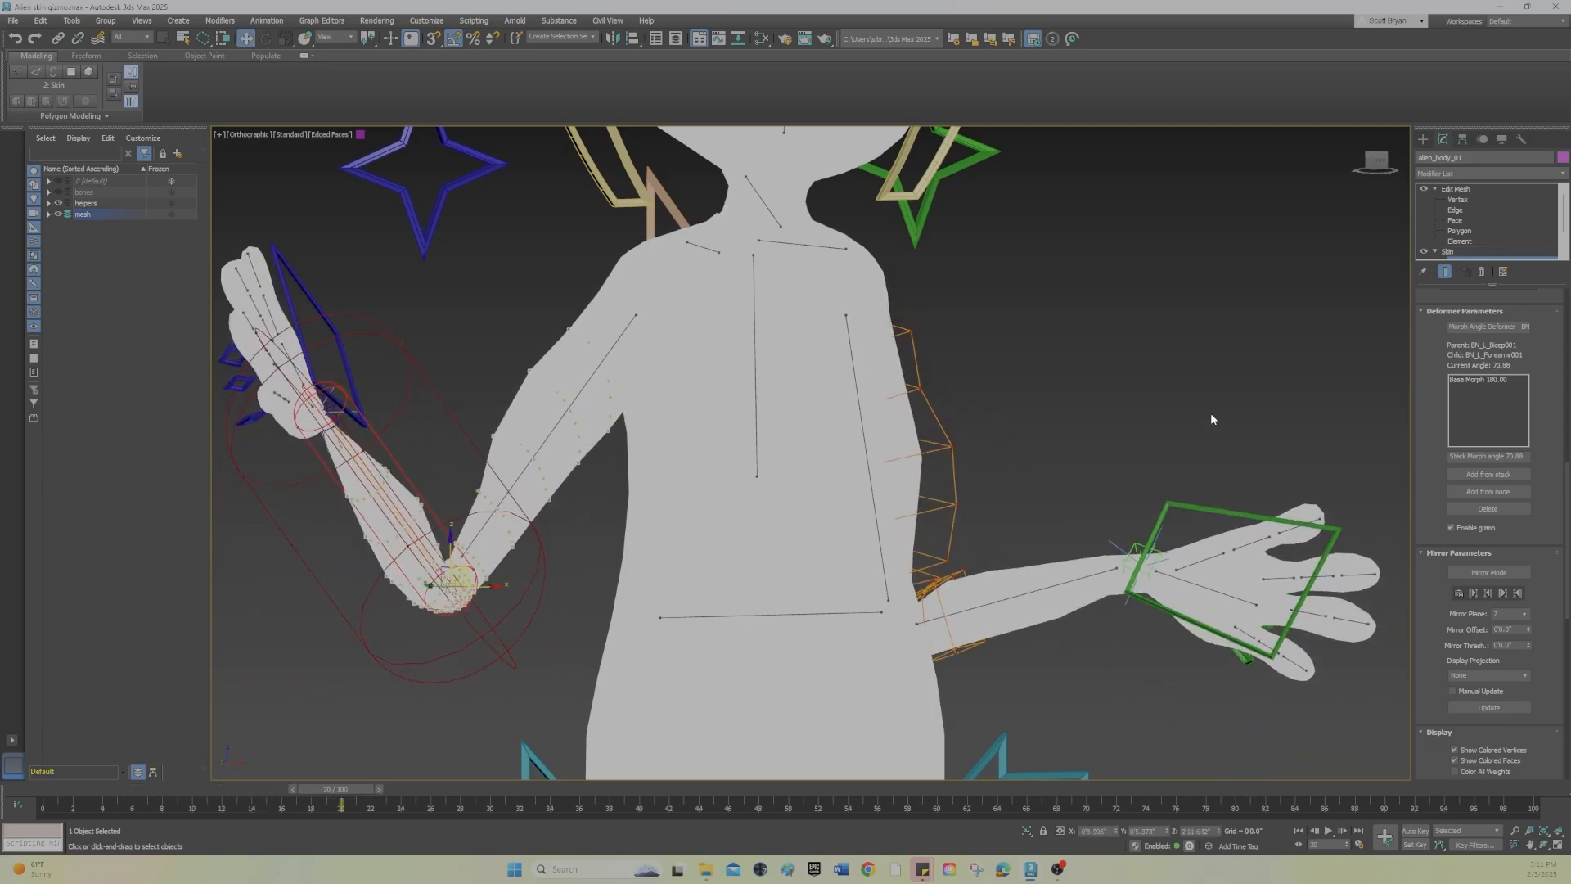
Step: Show the end result of the full modifier stack and add the sculpted bent-elbow shape from the stack to the Morph Angle Deformer
click(1445, 271)
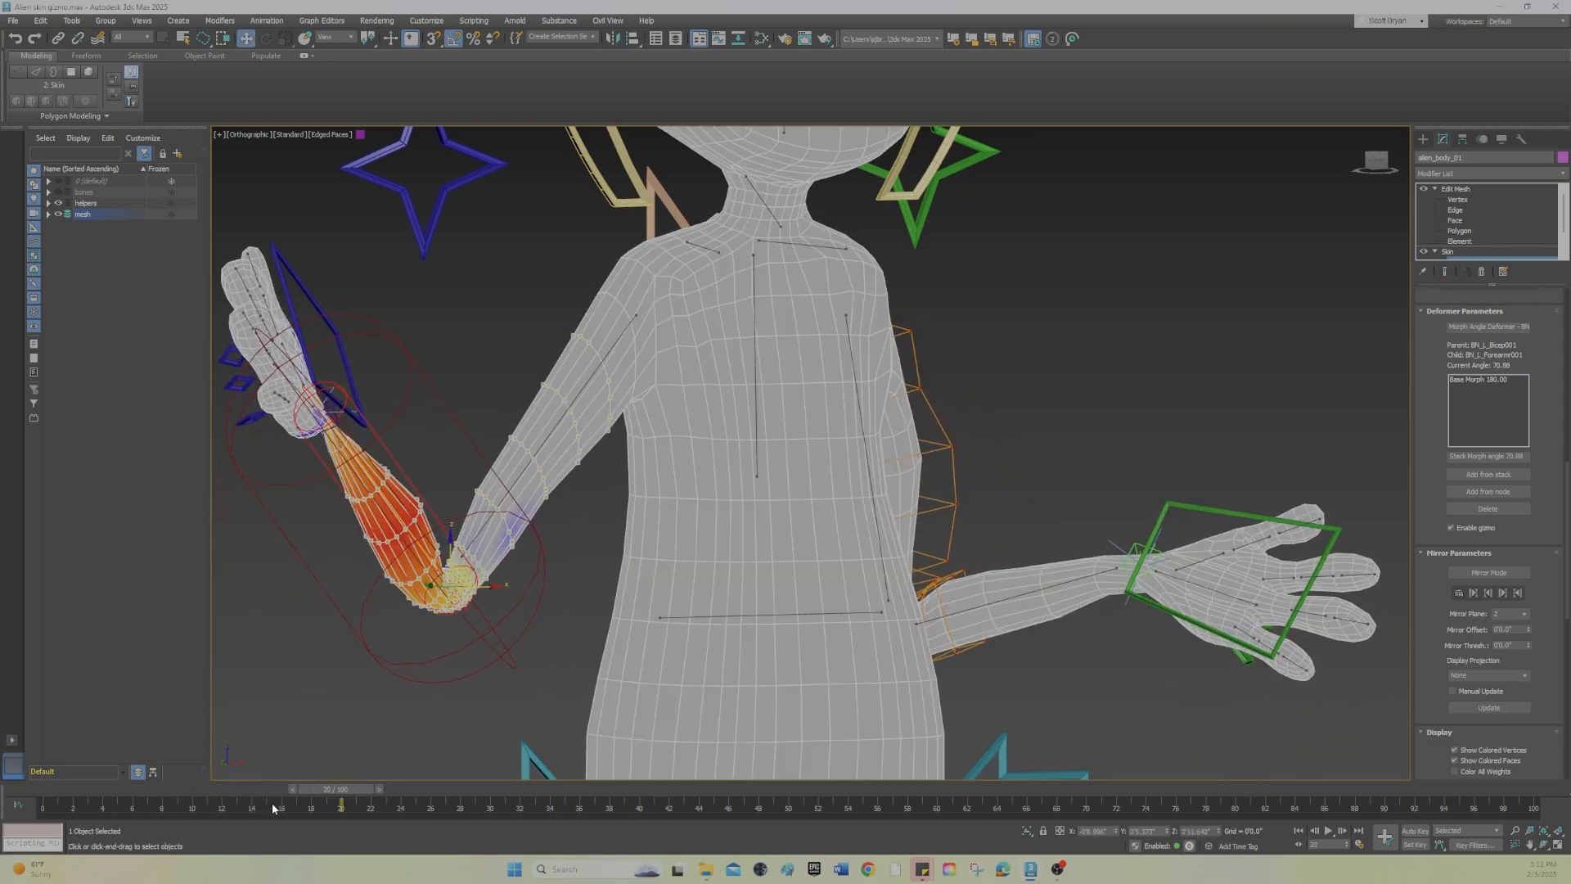
mouse_move(335, 789)
mouse_down()
mouse_move(78, 788)
mouse_move(374, 798)
mouse_move(109, 784)
mouse_move(352, 789)
mouse_up()
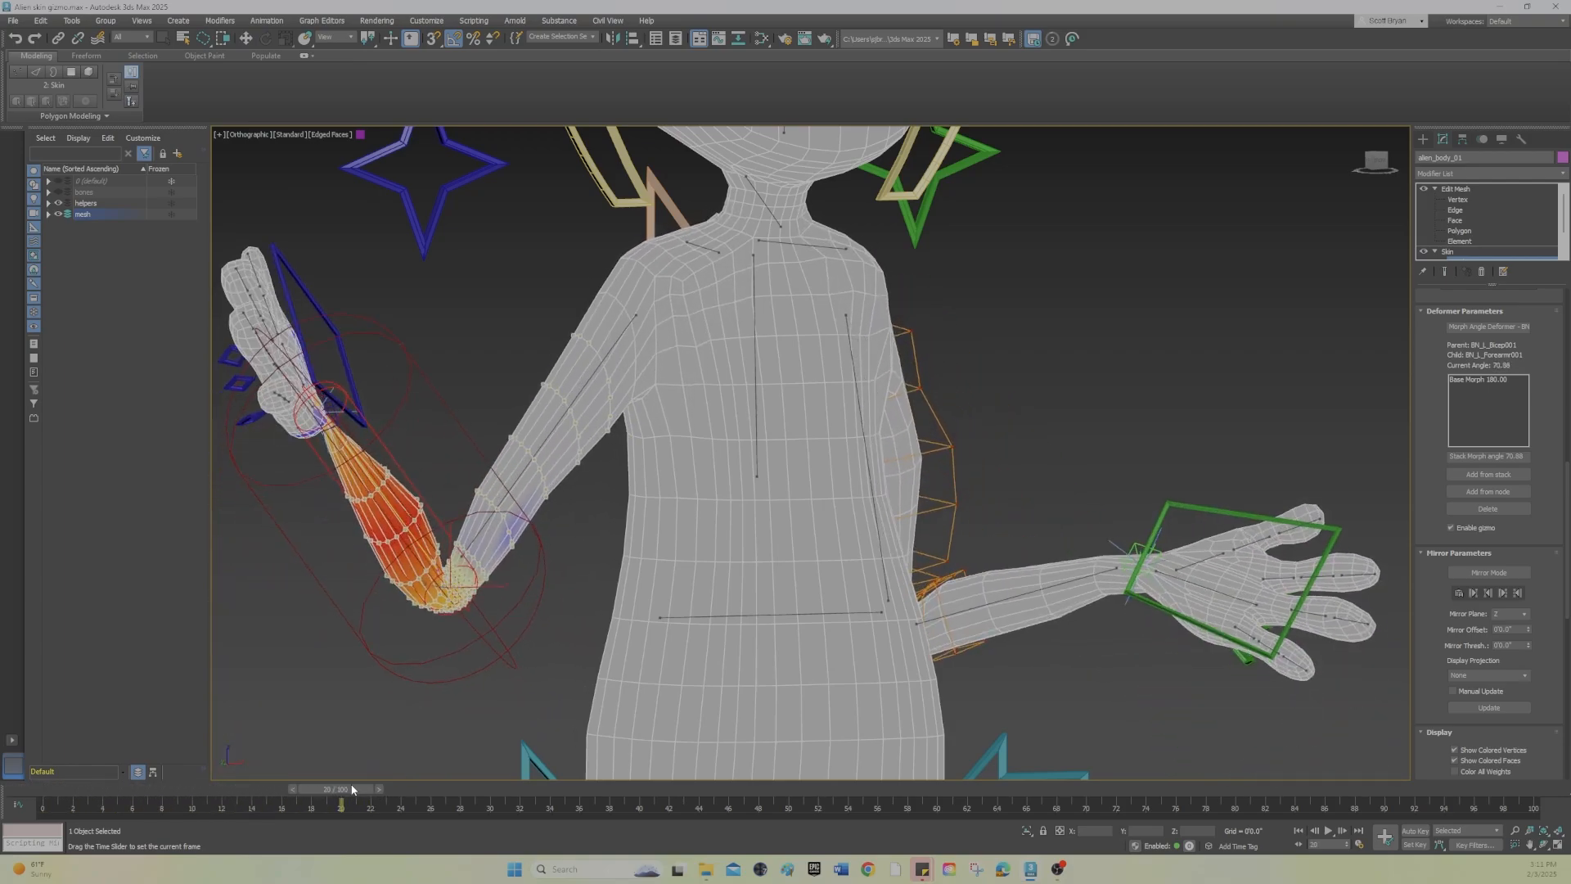
click(1444, 271)
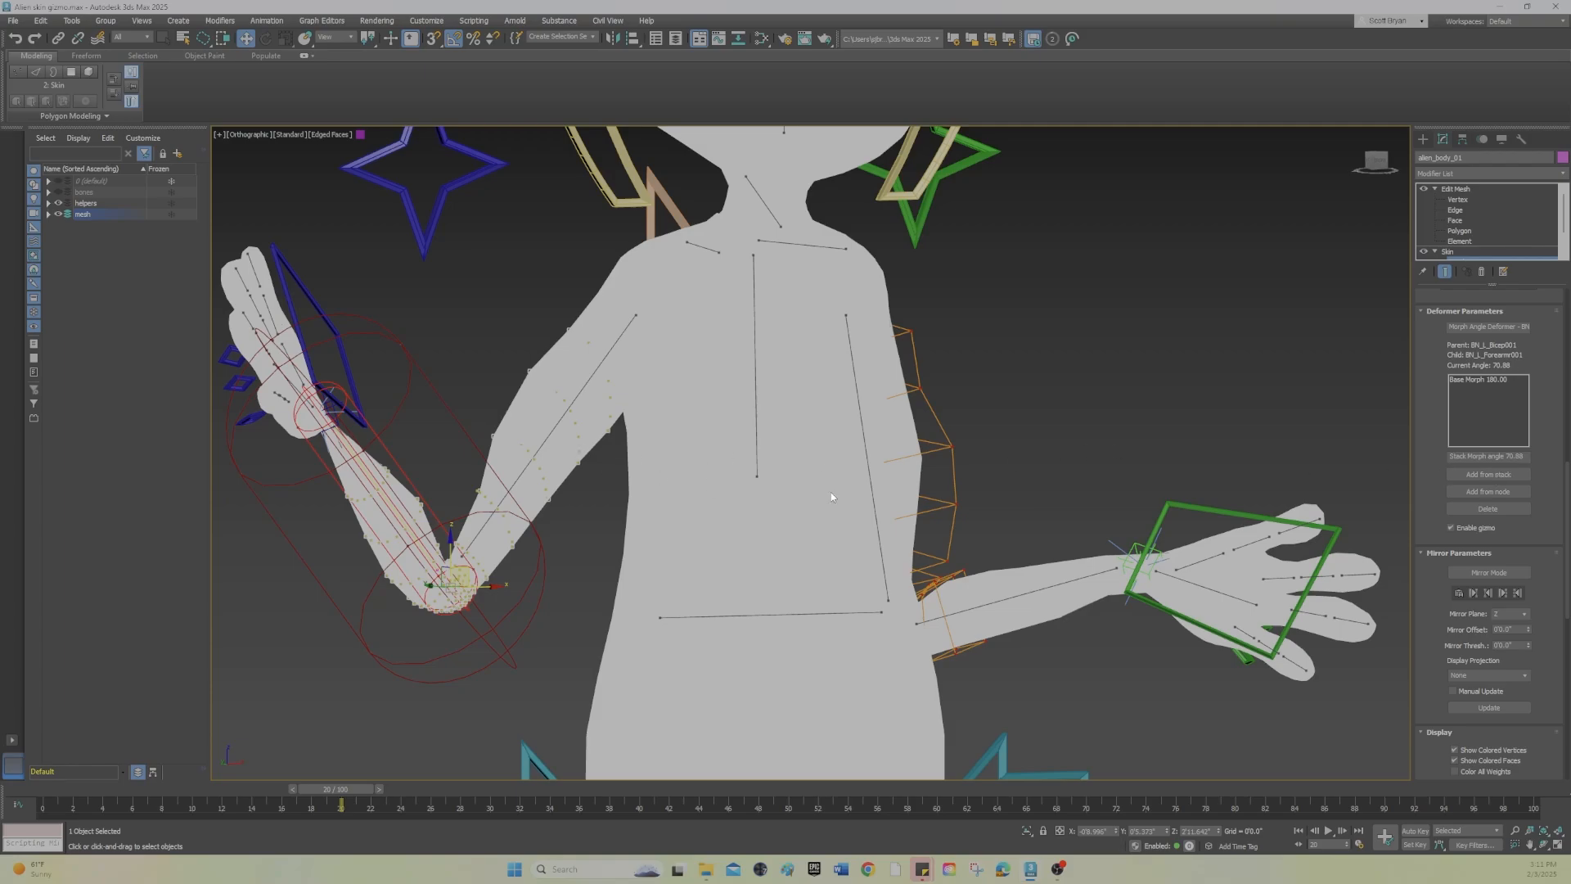
click(1489, 474)
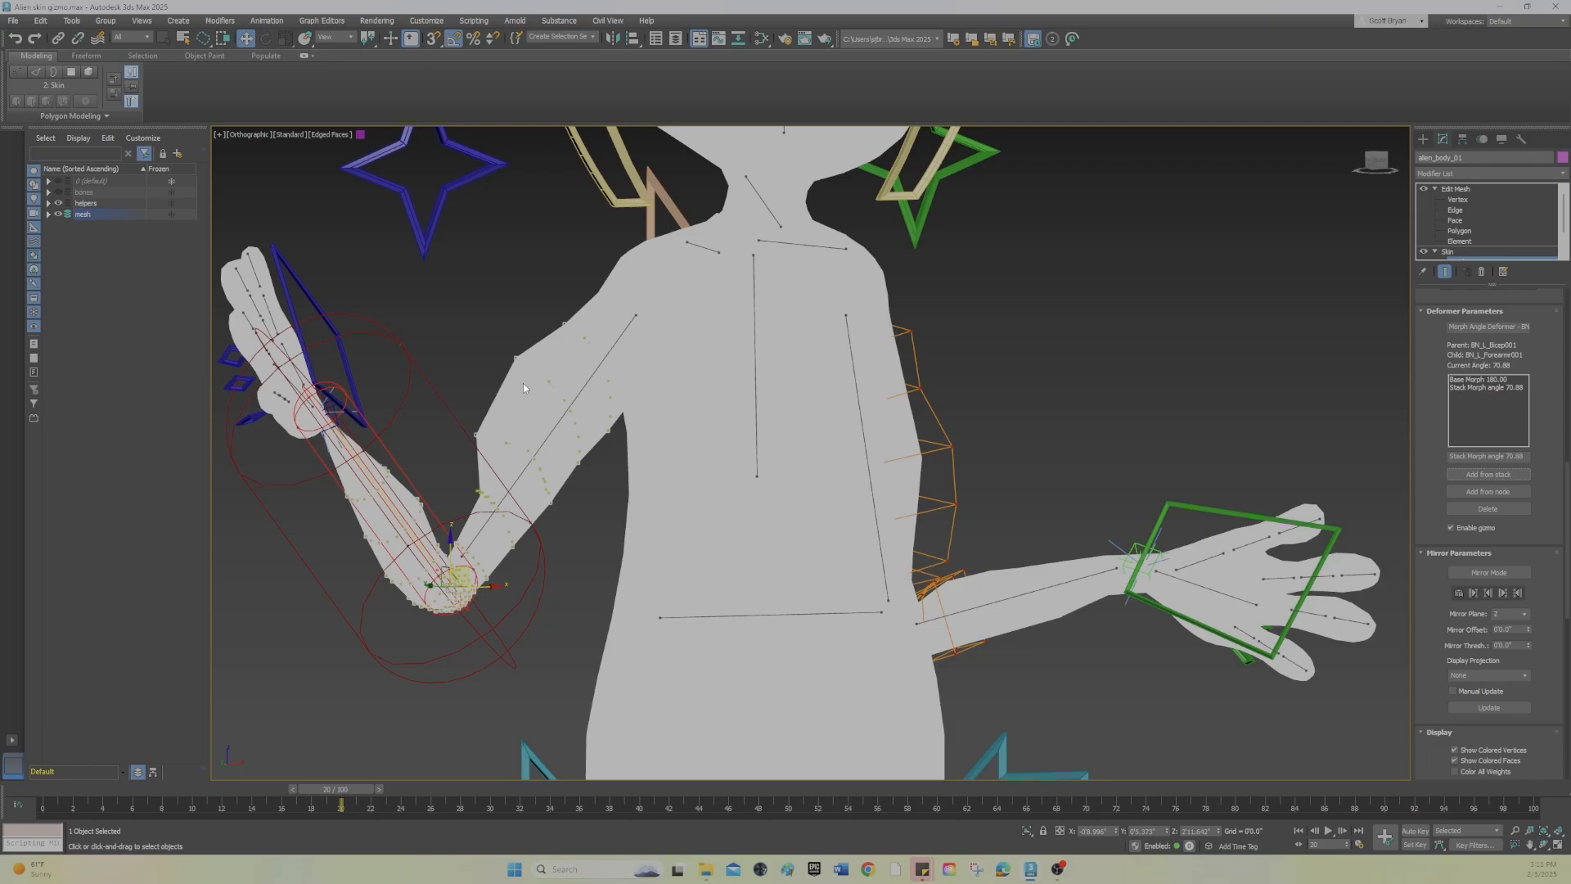
Step: Scrub the timeline to check the elbow morph and delete the Edit Mesh modifier from the alien body's stack
mouse_move(350, 788)
mouse_down()
mouse_move(67, 798)
mouse_move(331, 804)
mouse_move(58, 803)
mouse_move(358, 808)
mouse_up()
key(w)
click(1435, 189)
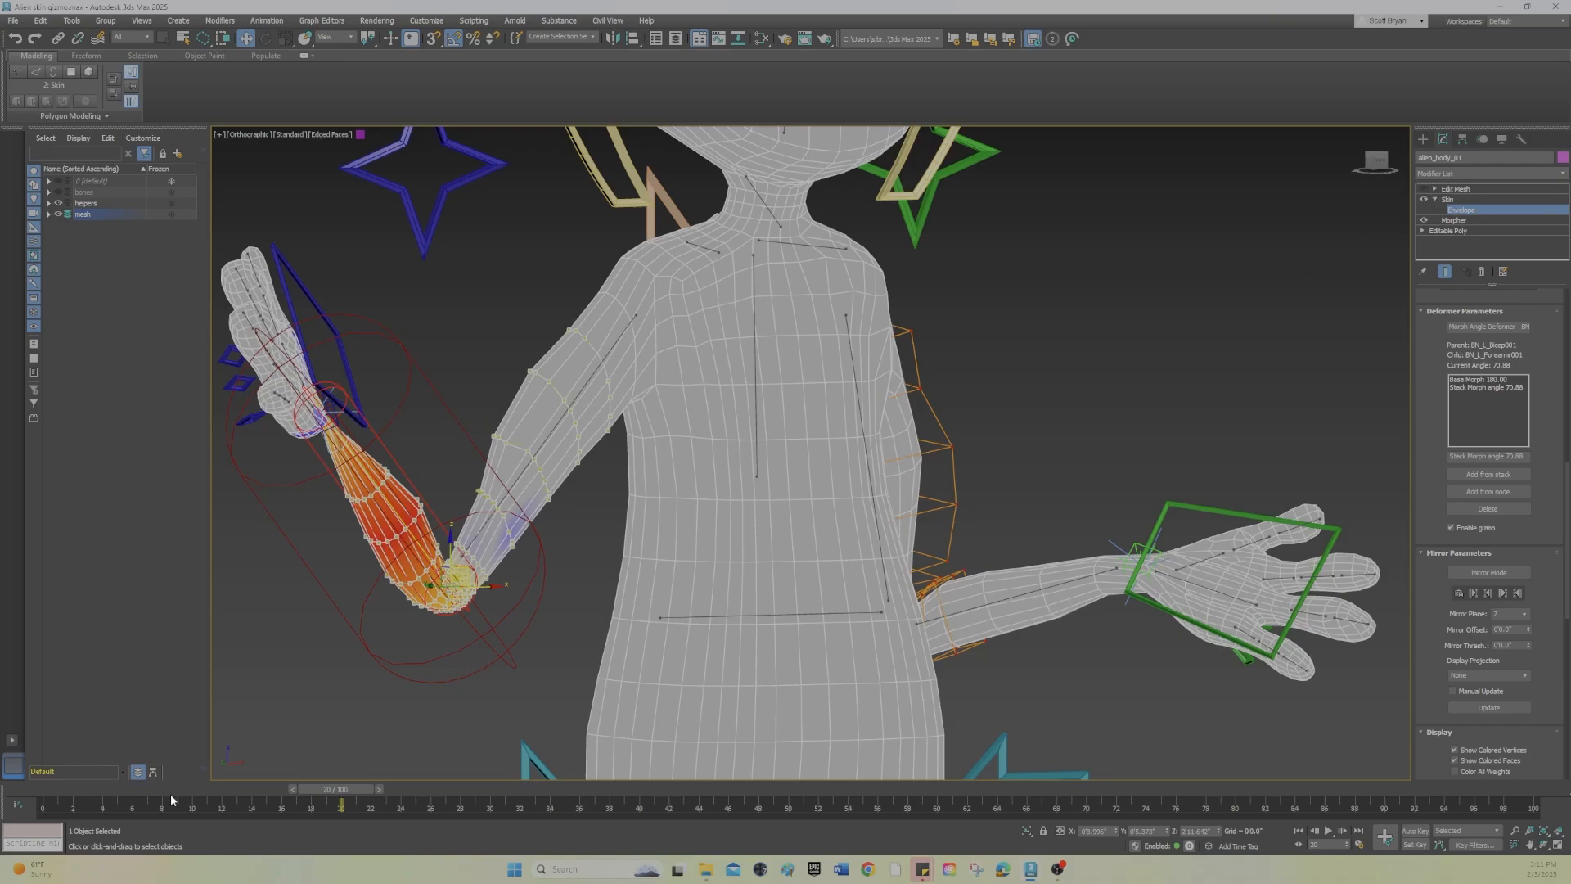
mouse_move(326, 792)
mouse_down()
mouse_move(68, 793)
mouse_move(335, 805)
mouse_up()
key(w)
right_click(1469, 189)
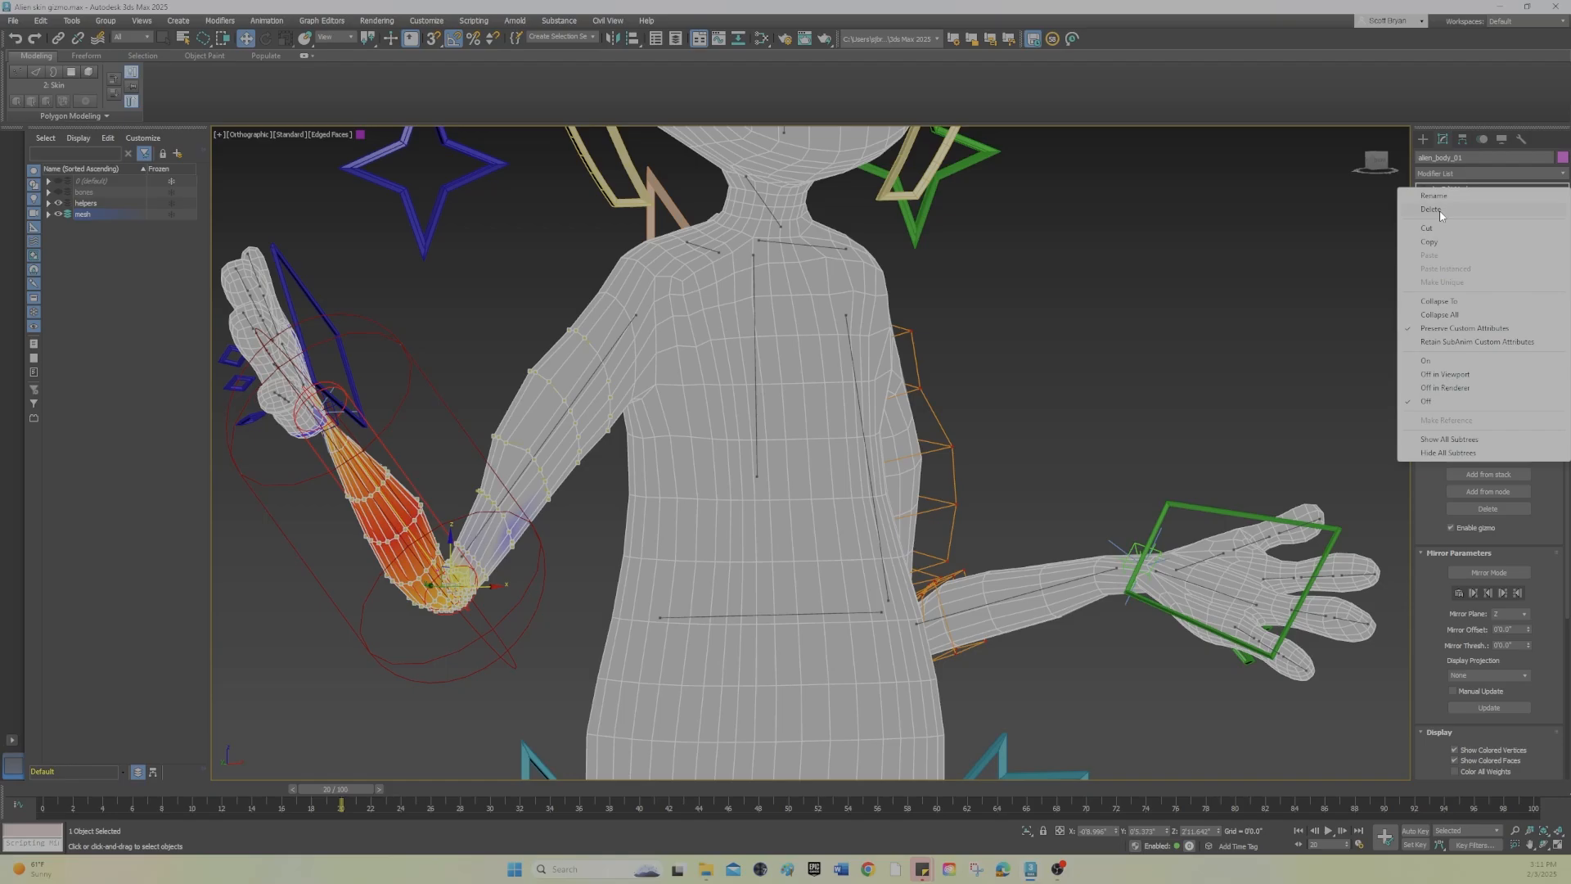
click(1434, 210)
Step: Scrub the timeline back to frame 0 to check how the left arm deforms without the Edit Mesh modifier
drag(311, 798, 221, 804)
drag(248, 607, 22, 571)
key(w)
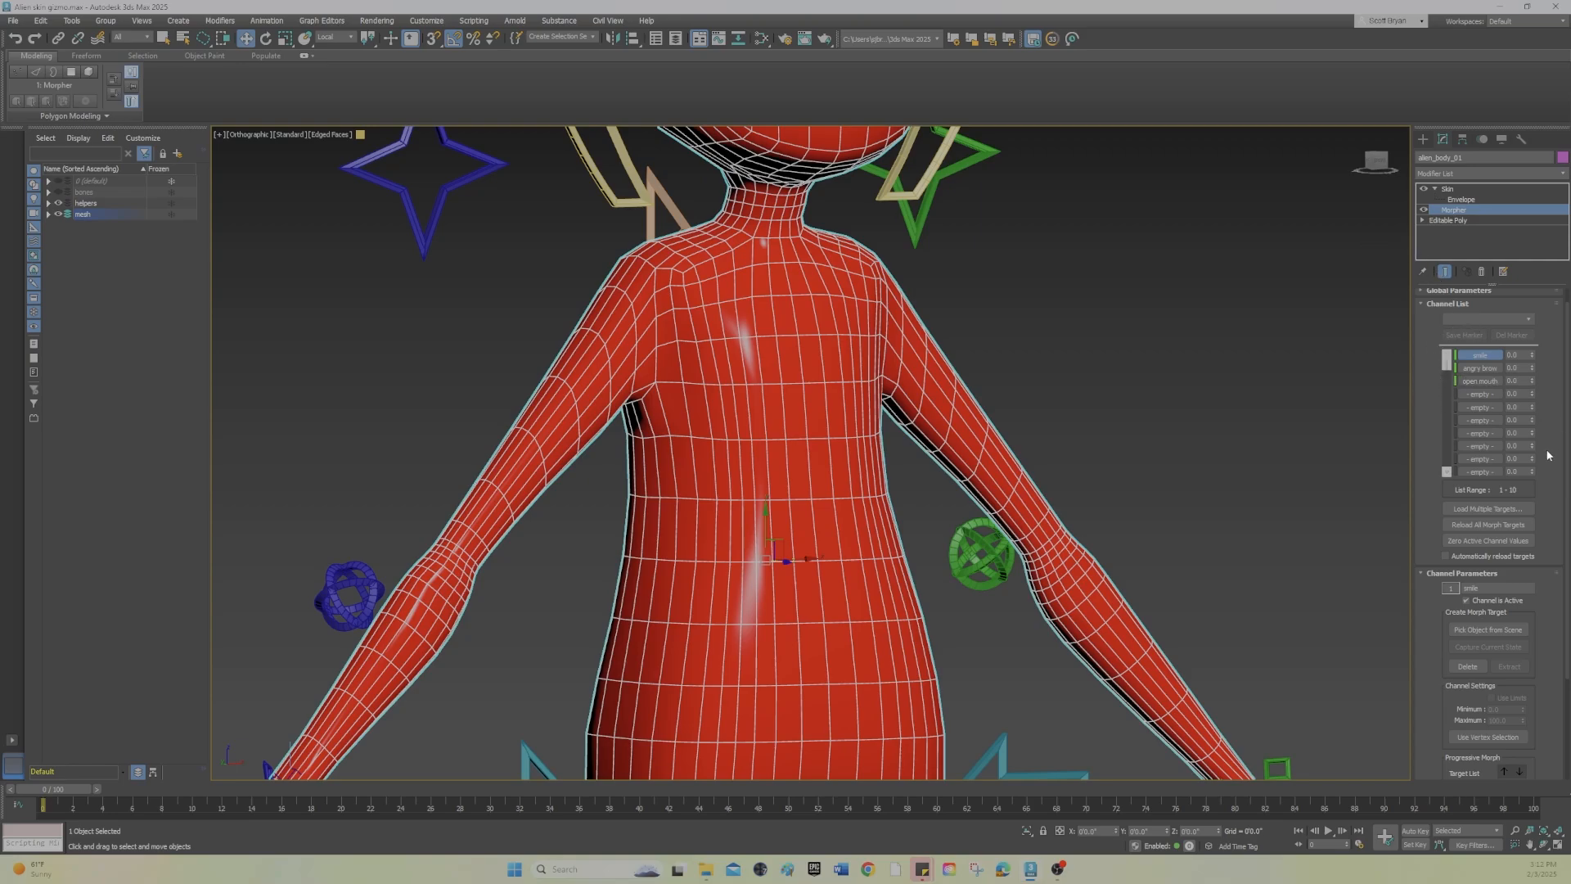
Step: Look through the Morpher modifier's channel parameters and return to the Skin modifier
scroll(1548, 456, down, 3)
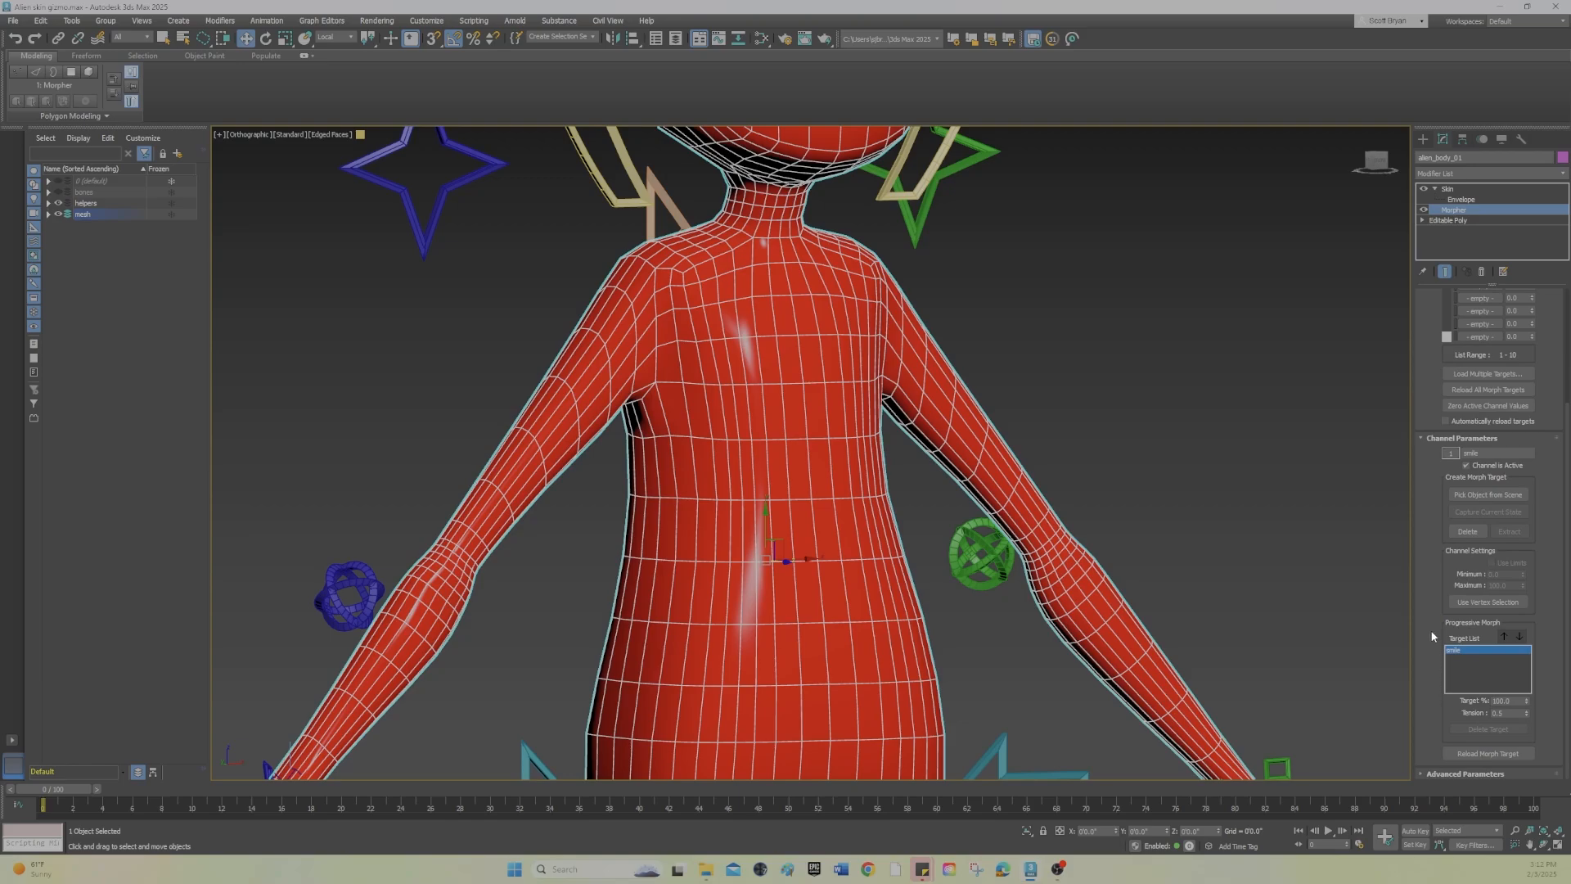
scroll(1432, 635, up, 3)
click(1455, 189)
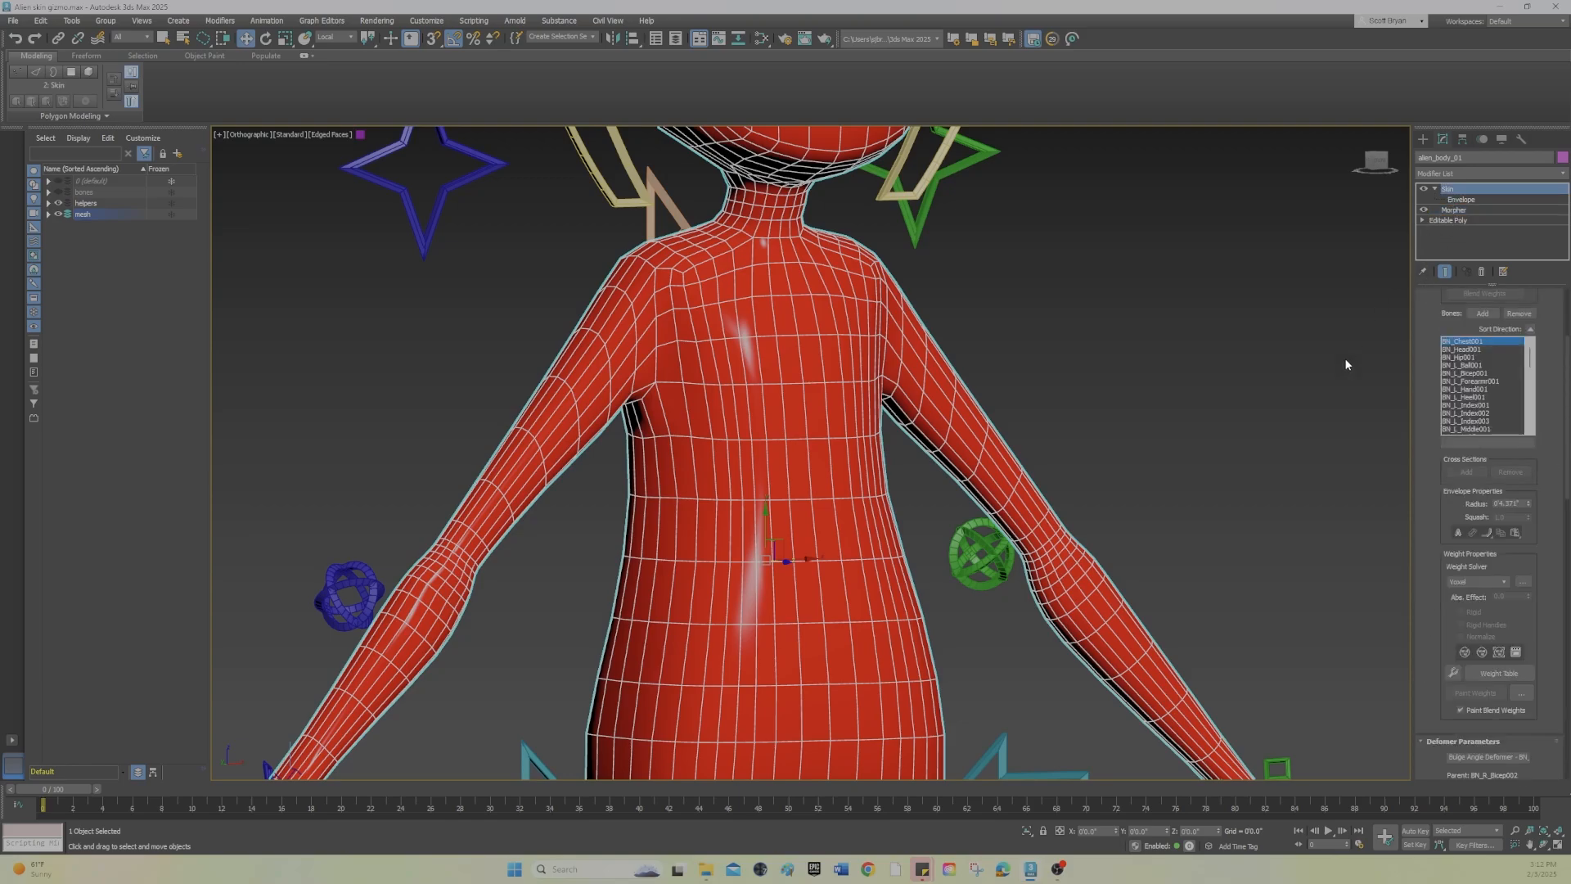